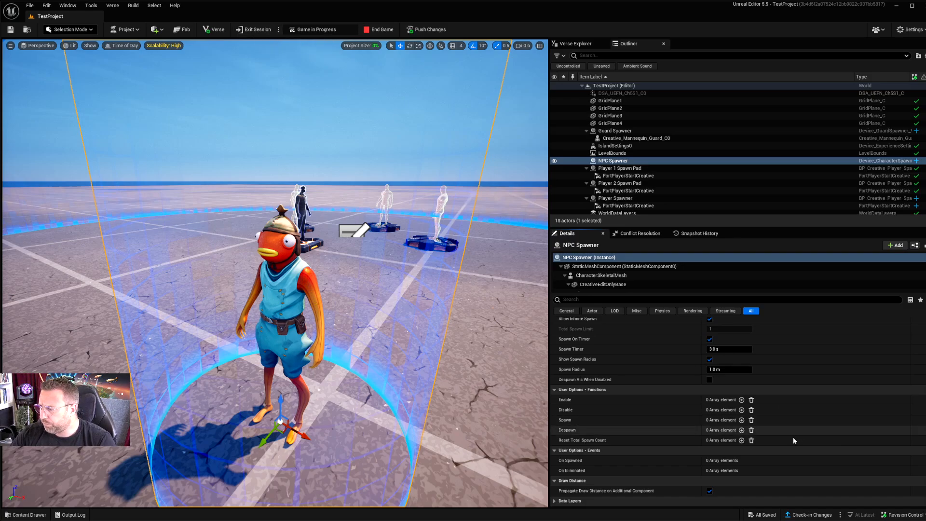
Step: Switch to the running Fortnite game session and walk around the NPC and the guards to inspect how they behave
{"action": "mouse_move", "coordinate": [777, 520]}
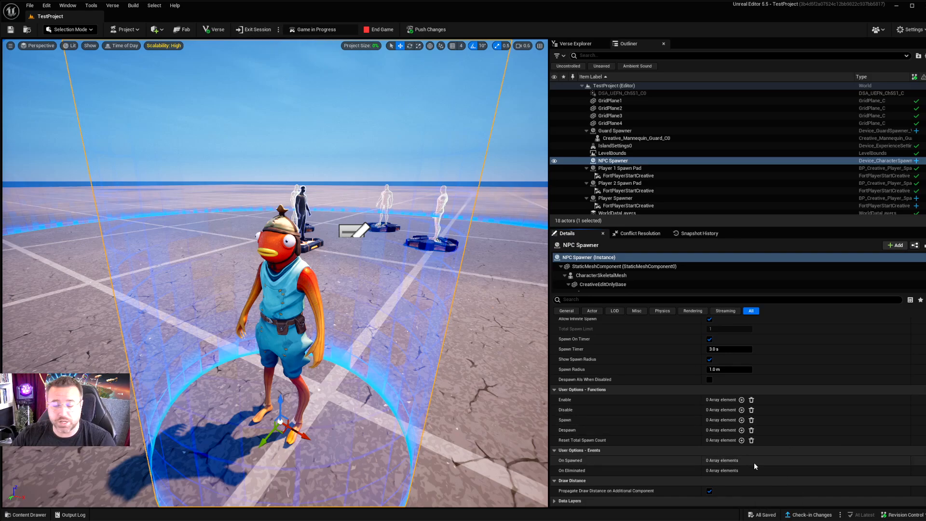
{"action": "left_click", "coordinate": [777, 506]}
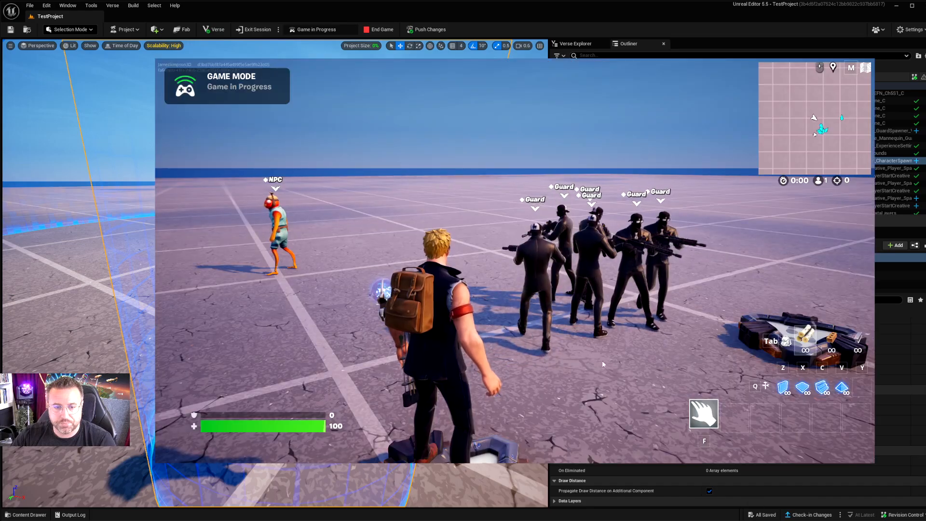
{"action": "left_click", "coordinate": [553, 321]}
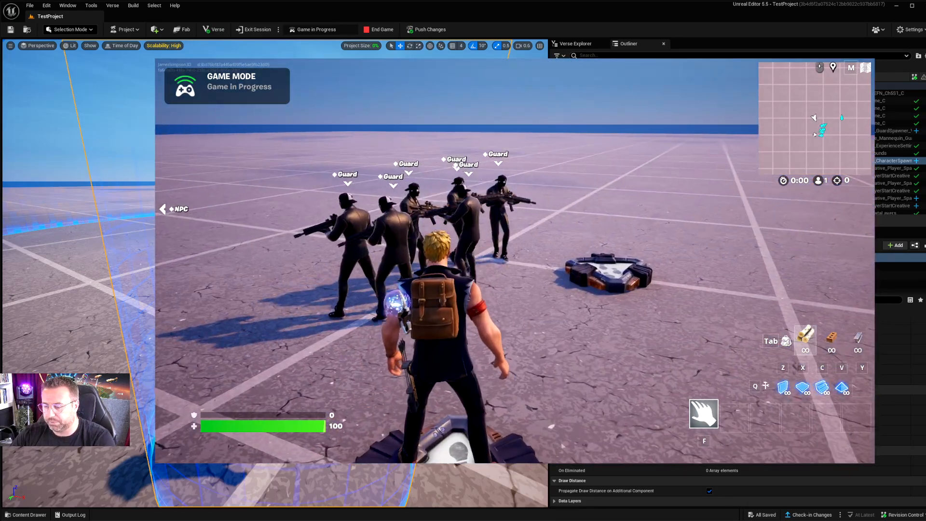
{"action": "key", "text": "w"}
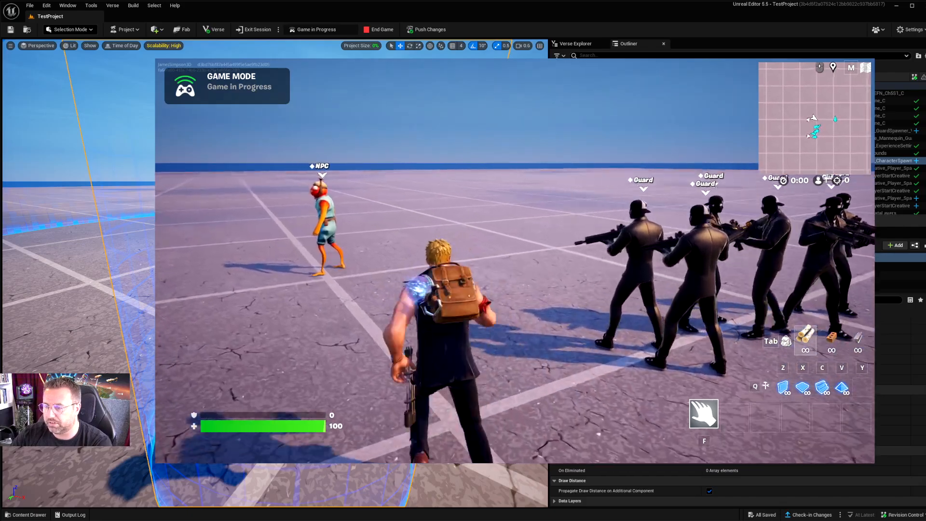
{"action": "key", "text": "w"}
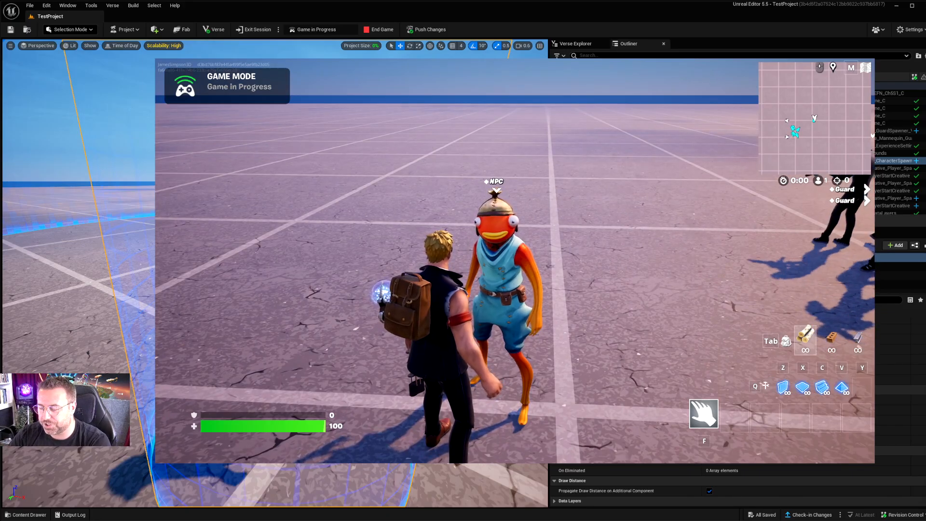
{"action": "key", "text": "w"}
{"action": "key", "text": "w"}
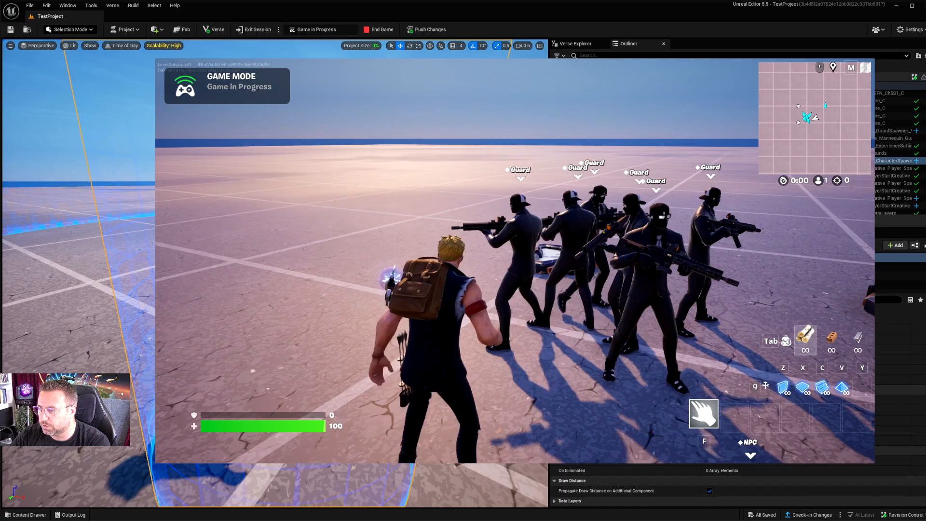
{"action": "key", "text": "w"}
{"action": "key", "text": "w"}
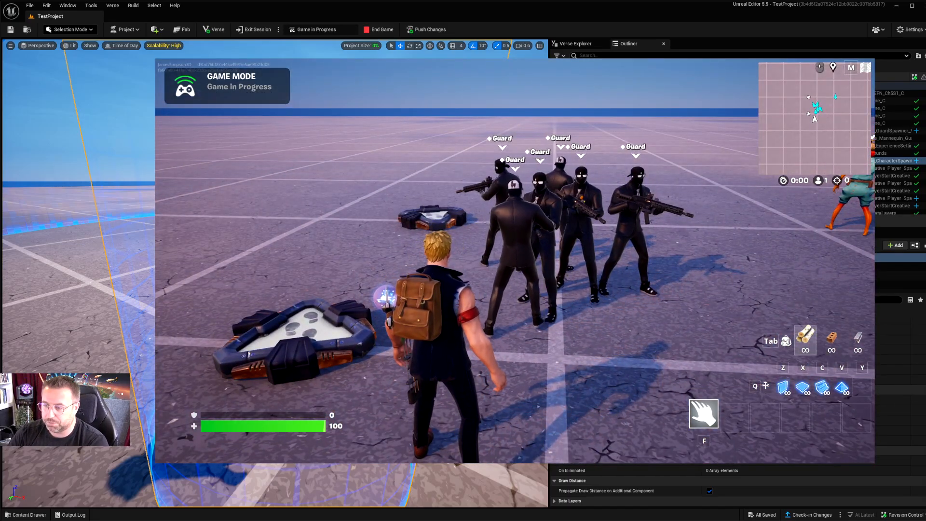
{"action": "key", "text": "d"}
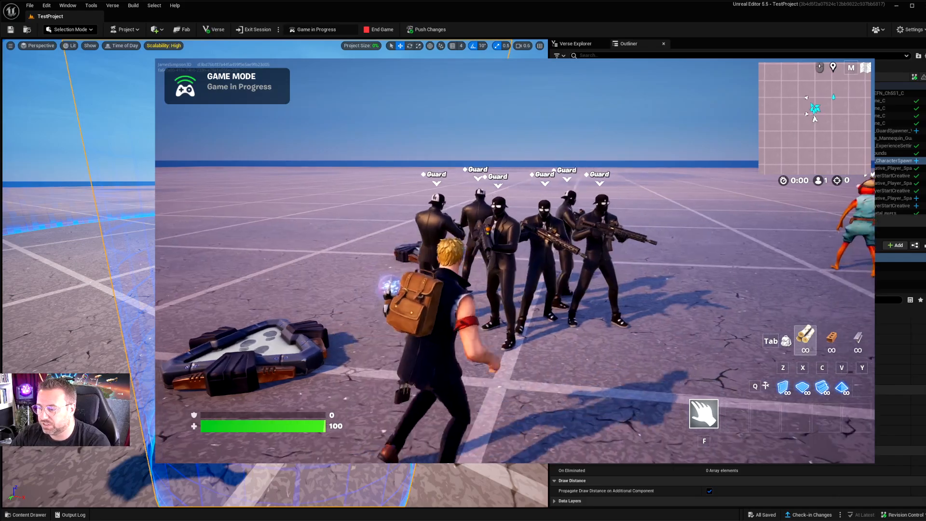
{"action": "key", "text": "d"}
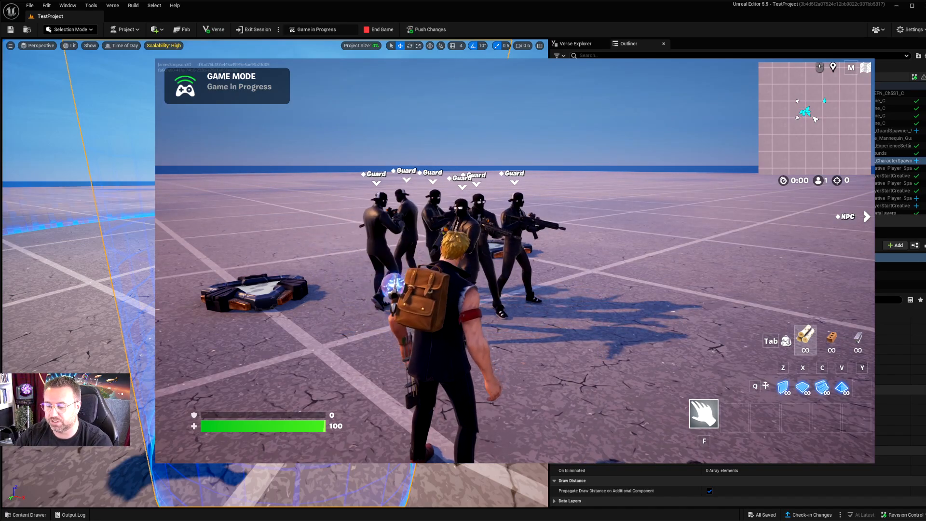
Step: Switch back to Unreal Editor, clear the selection and check the session options for Auto Start Game
{"action": "key", "text": "Tab"}
{"action": "key", "text": "Tab"}
{"action": "left_click", "coordinate": [136, 120]}
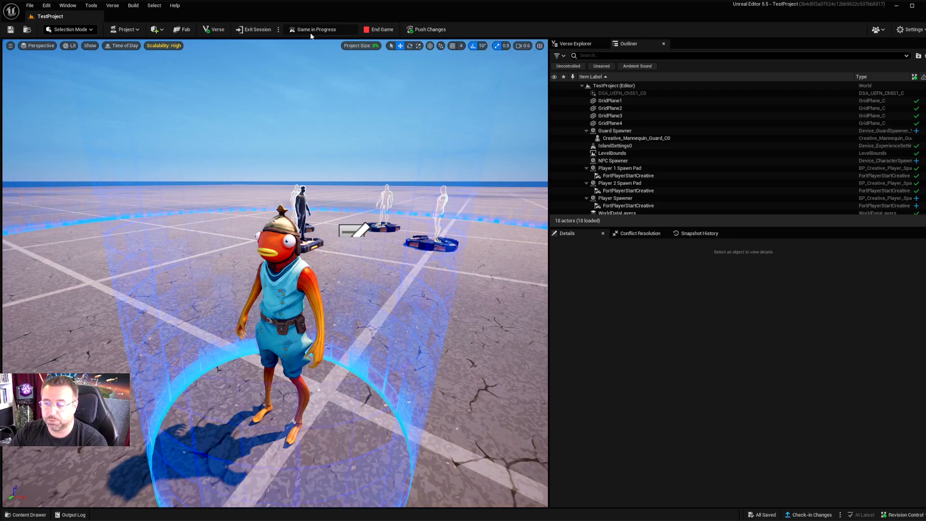
{"action": "left_click", "coordinate": [279, 30]}
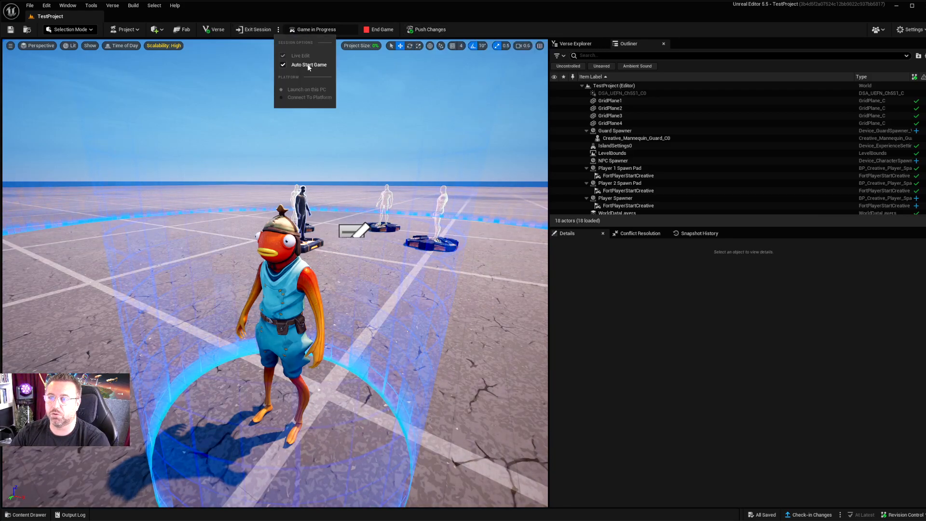
{"action": "left_click", "coordinate": [343, 13]}
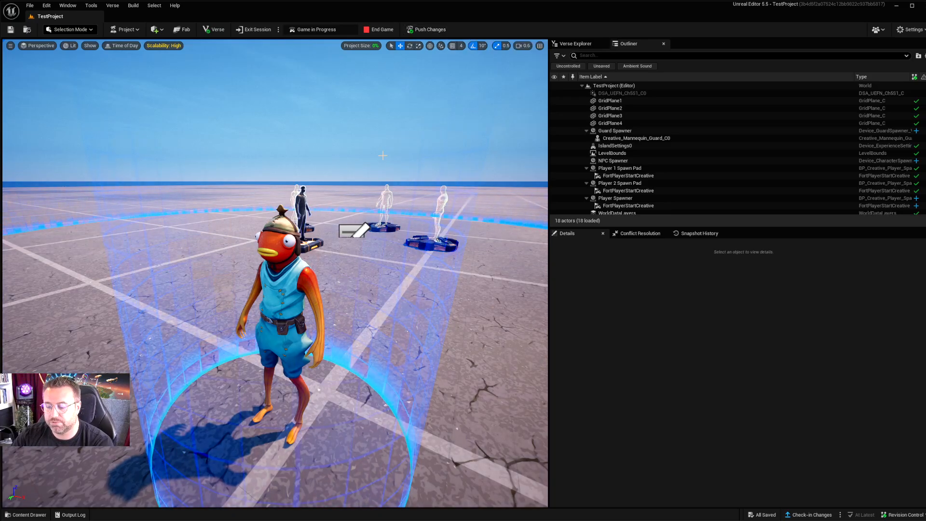
Step: Delete the Guard Spawner from the level
{"action": "right_click_drag", "start_coordinate": [275, 270], "coordinate": [253, 311]}
{"action": "key", "text": "a"}
{"action": "key", "text": "w"}
{"action": "key", "text": "d"}
{"action": "key", "text": "e"}
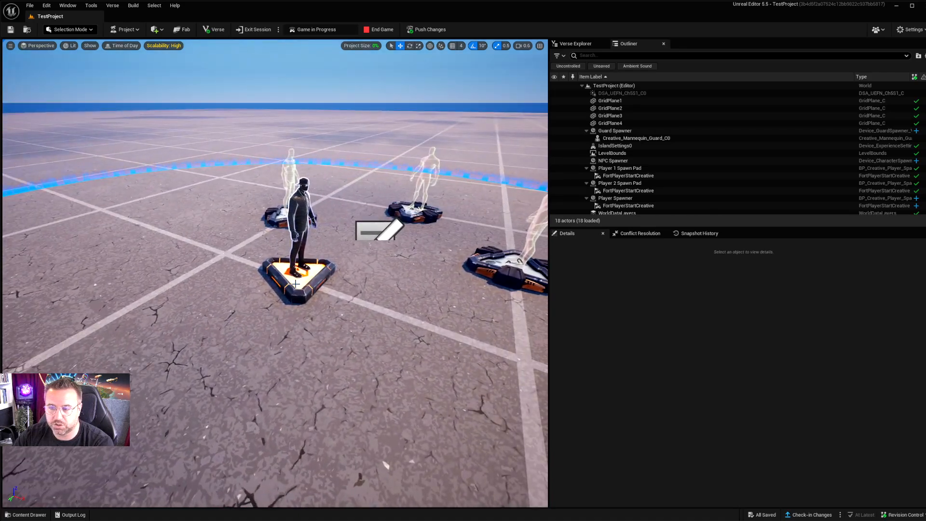
{"action": "left_click", "coordinate": [302, 289]}
{"action": "key", "text": "Delete"}
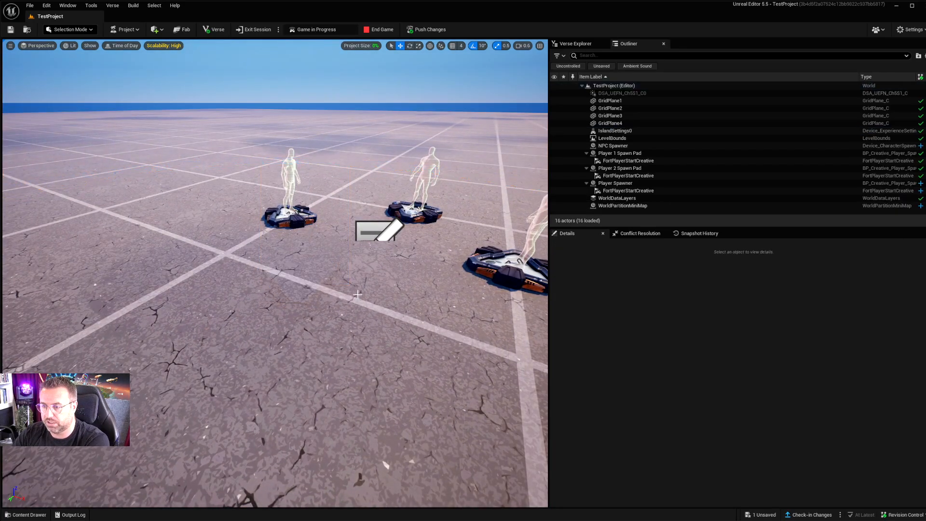
Step: Examine the NPC Spawner and the open ground around it in the level
{"action": "right_click_drag", "start_coordinate": [353, 265], "coordinate": [418, 275]}
{"action": "key", "text": "s"}
{"action": "key", "text": "d"}
{"action": "key", "text": "a"}
{"action": "key", "text": "a"}
{"action": "key", "text": "q"}
{"action": "key", "text": "w"}
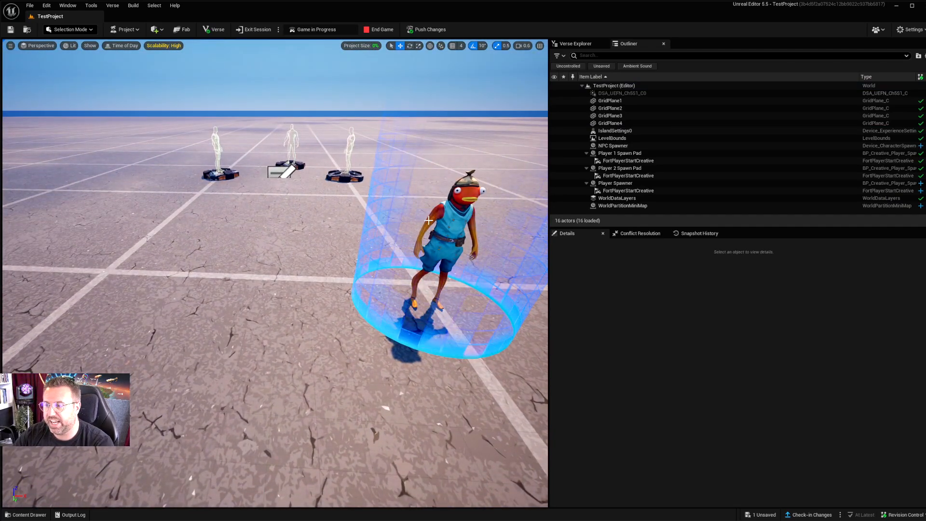
{"action": "key", "text": "d"}
{"action": "right_click_drag", "start_coordinate": [391, 338], "coordinate": [393, 339]}
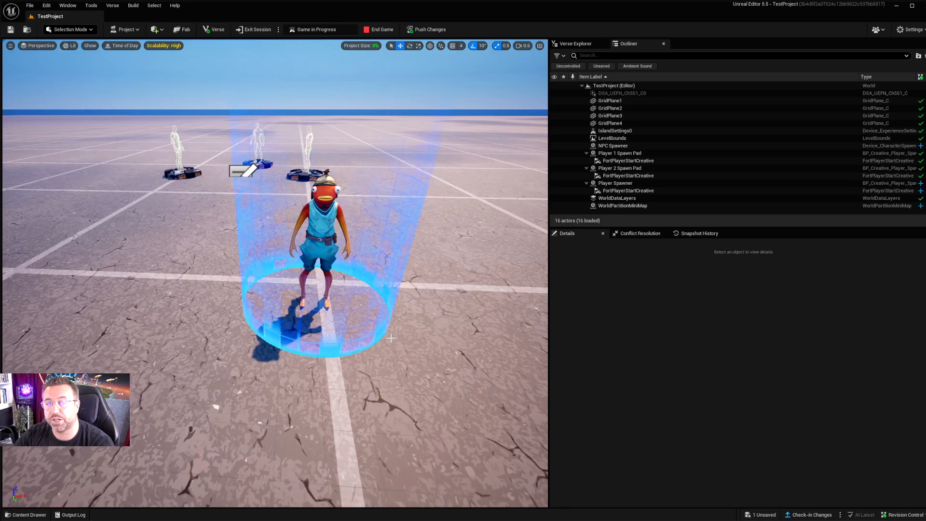
Step: Search the Fortnite Devices folder for "trigger" and place the Trigger device on the ground in front of the NPC Spawner
{"action": "left_click", "coordinate": [28, 515]}
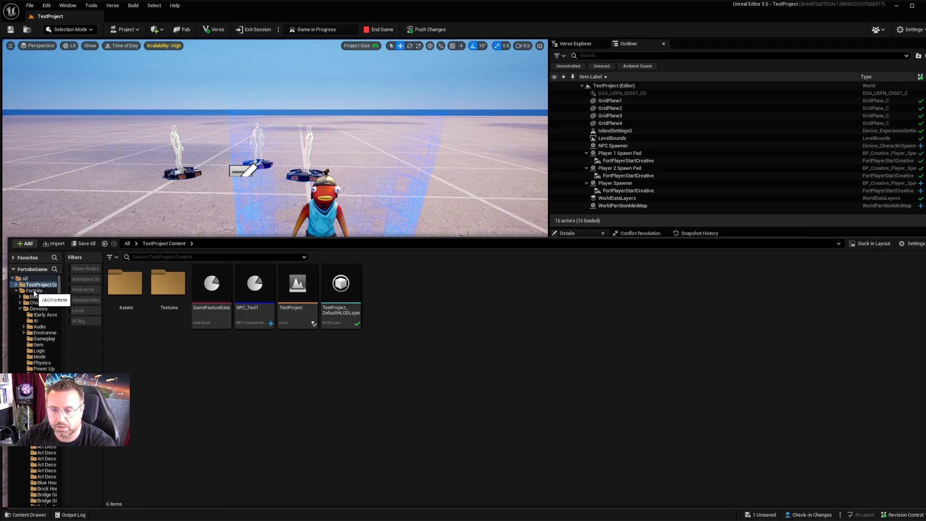
{"action": "left_click", "coordinate": [38, 309]}
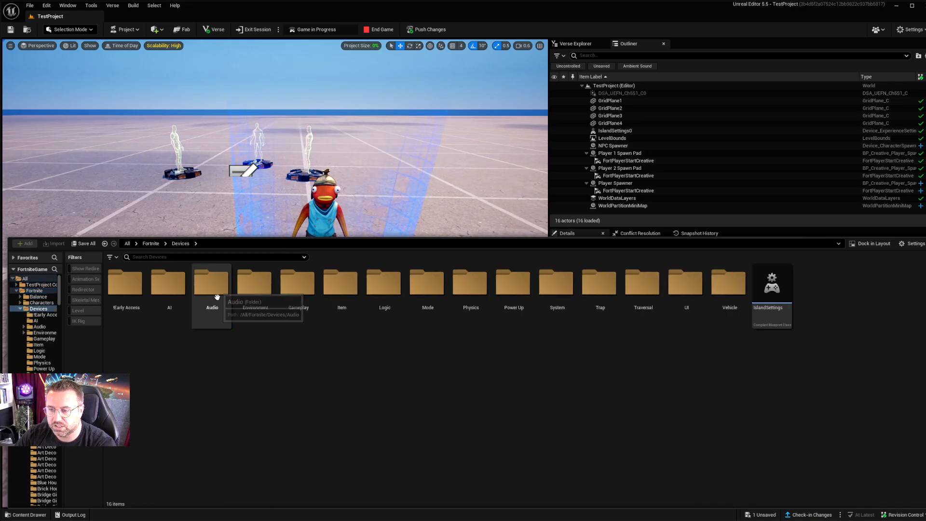
{"action": "double_click", "coordinate": [296, 287]}
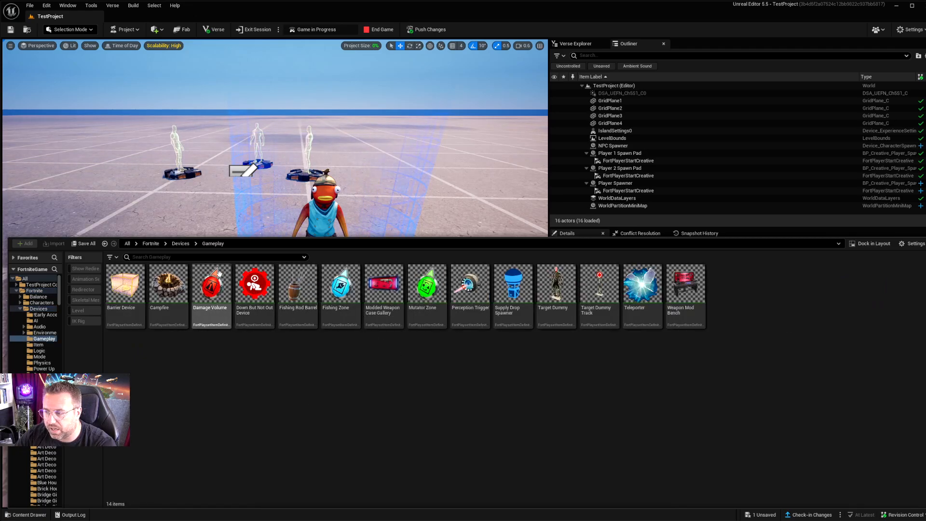
{"action": "left_click", "coordinate": [177, 243]}
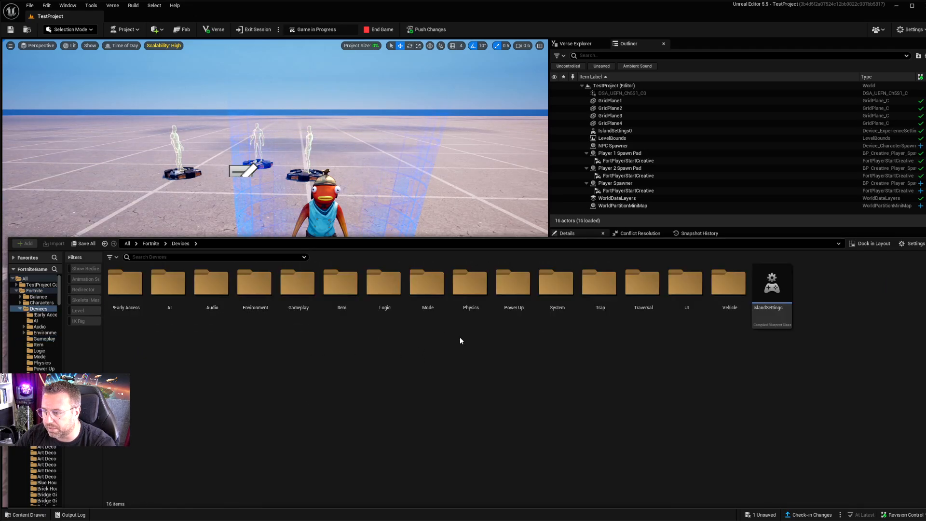
{"action": "left_click", "coordinate": [205, 257]}
{"action": "type", "text": "trigger"}
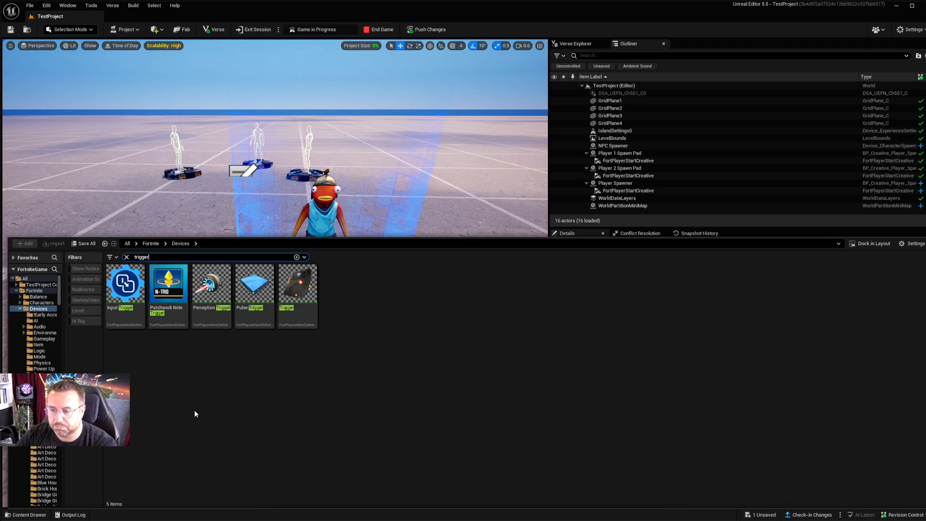
{"action": "mouse_move", "coordinate": [296, 286]}
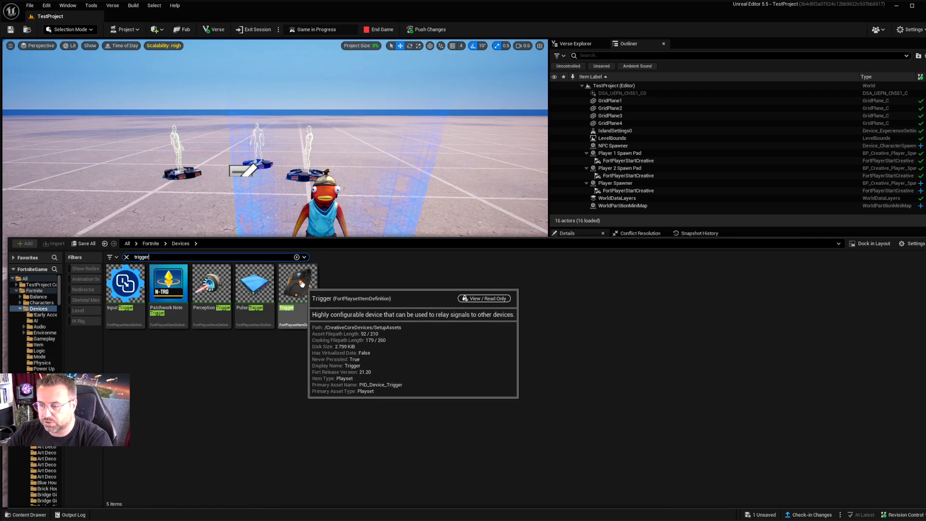
{"action": "left_click_drag", "start_coordinate": [301, 284], "coordinate": [171, 308]}
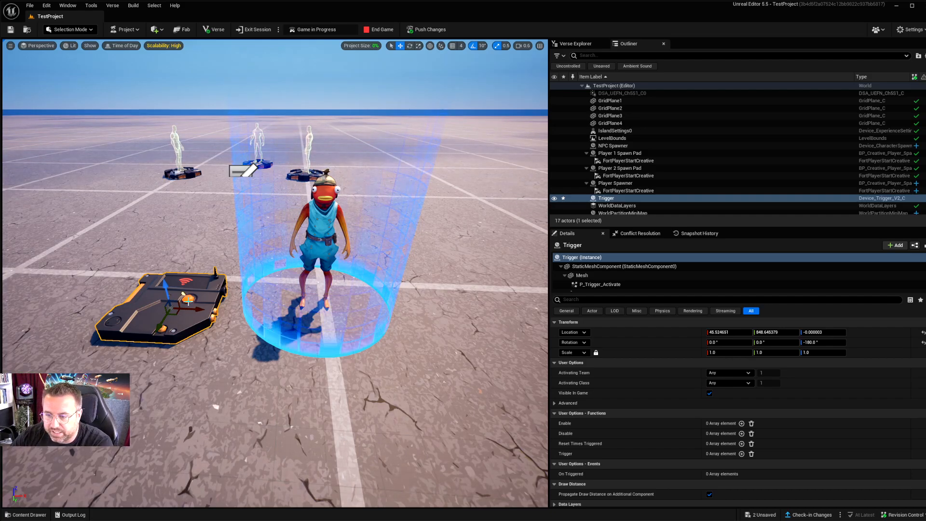
{"action": "left_click_drag", "start_coordinate": [176, 316], "coordinate": [333, 432]}
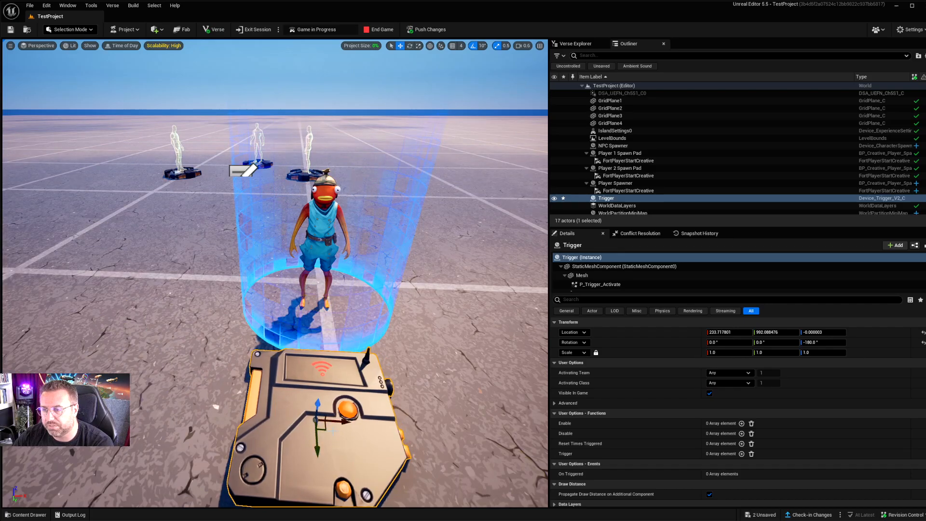
Step: Inspect the placed Trigger up close and review its advanced user options
{"action": "right_click_drag", "start_coordinate": [356, 369], "coordinate": [282, 391]}
{"action": "key", "text": "d"}
{"action": "key", "text": "s"}
{"action": "key", "text": "w"}
{"action": "key", "text": "w"}
{"action": "key", "text": "e"}
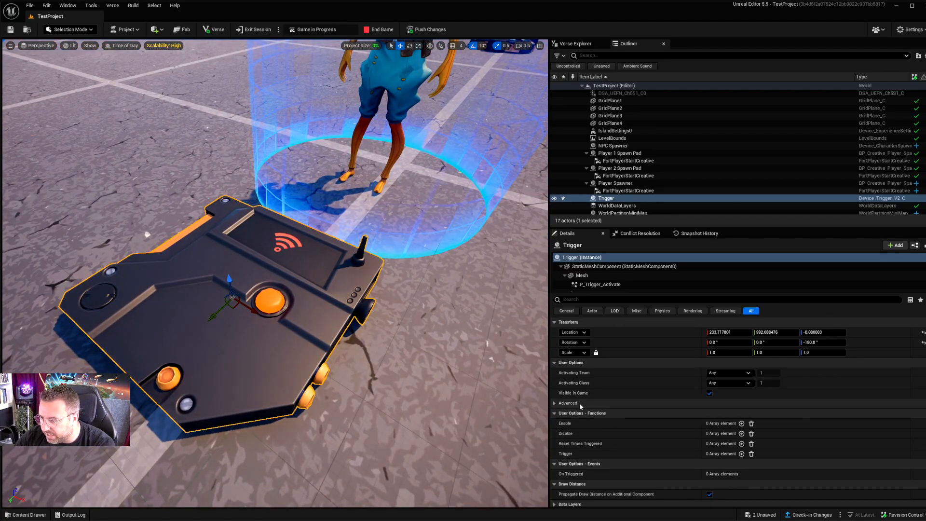
{"action": "left_click", "coordinate": [554, 403]}
{"action": "scroll", "coordinate": [621, 400], "scroll_direction": "down", "scroll_amount": 3}
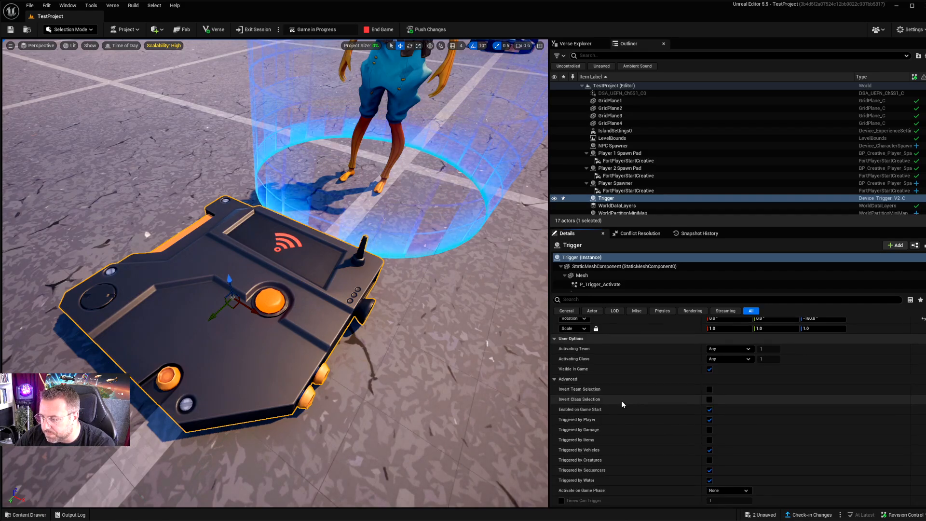
{"action": "scroll", "coordinate": [603, 378], "scroll_direction": "up", "scroll_amount": 3}
Step: Switch the Trigger's Visible in Game option off and on again, and collapse its advanced options
{"action": "left_click", "coordinate": [709, 393]}
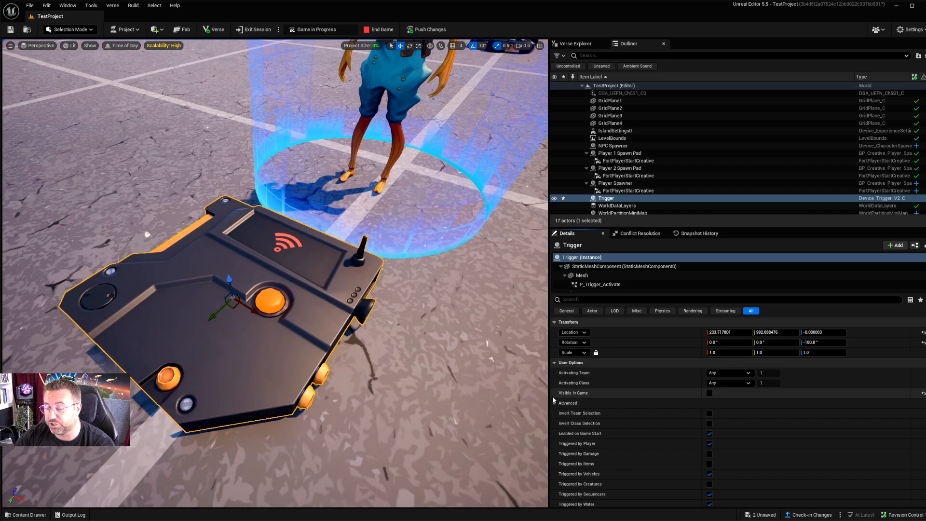
{"action": "left_click", "coordinate": [709, 394]}
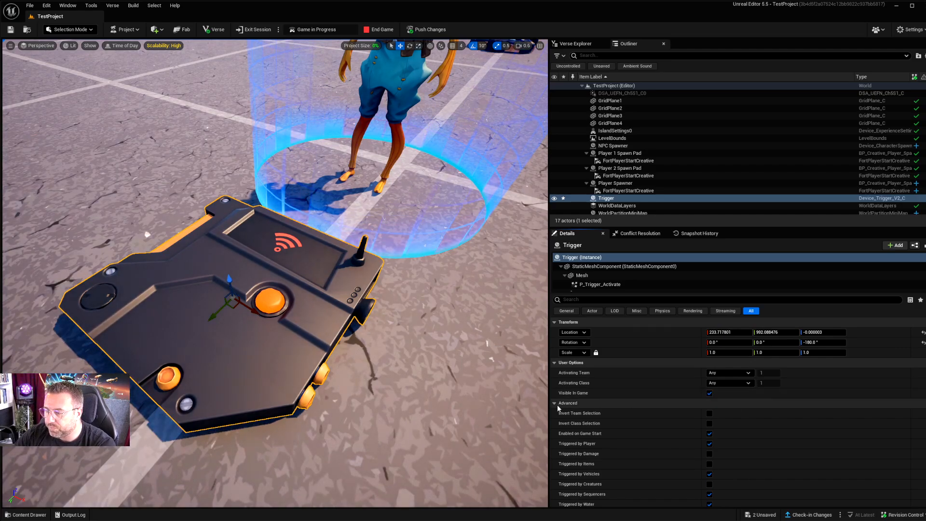
{"action": "left_click", "coordinate": [554, 403]}
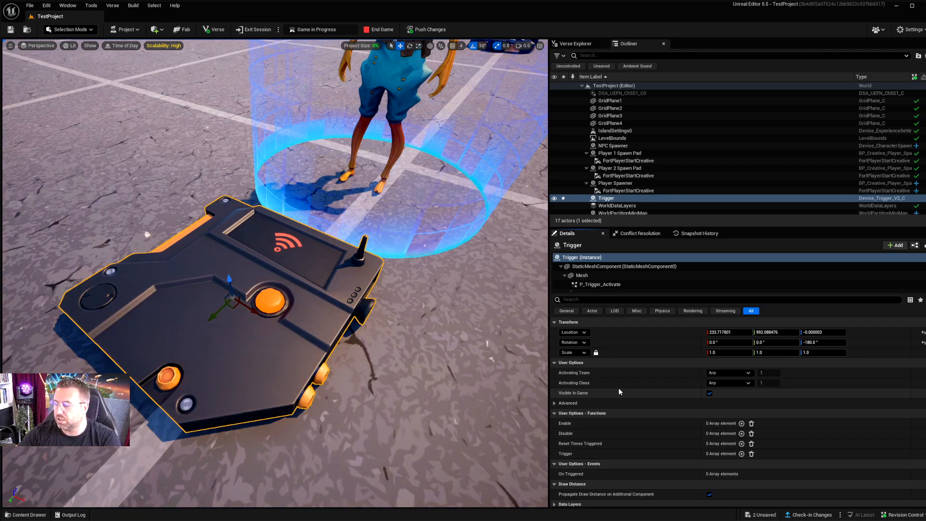
Step: Review the Trigger's Activating Class choices, its advanced options, and its functions and events
{"action": "left_click", "coordinate": [728, 383]}
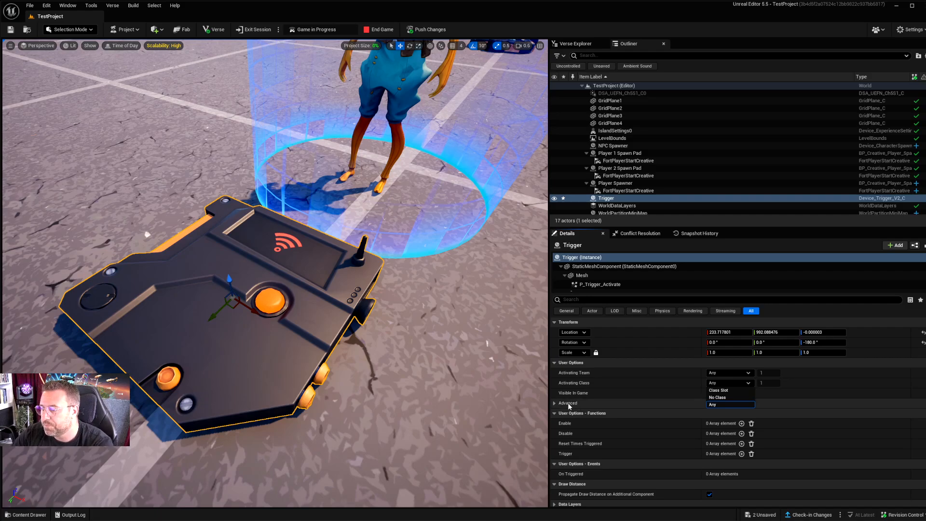
{"action": "left_click", "coordinate": [554, 403]}
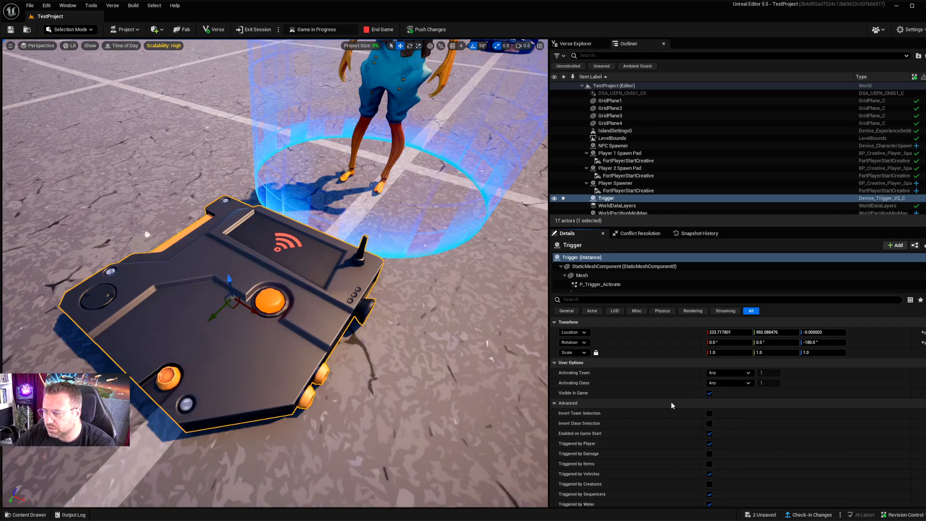
{"action": "scroll", "coordinate": [589, 398], "scroll_direction": "down", "scroll_amount": 5}
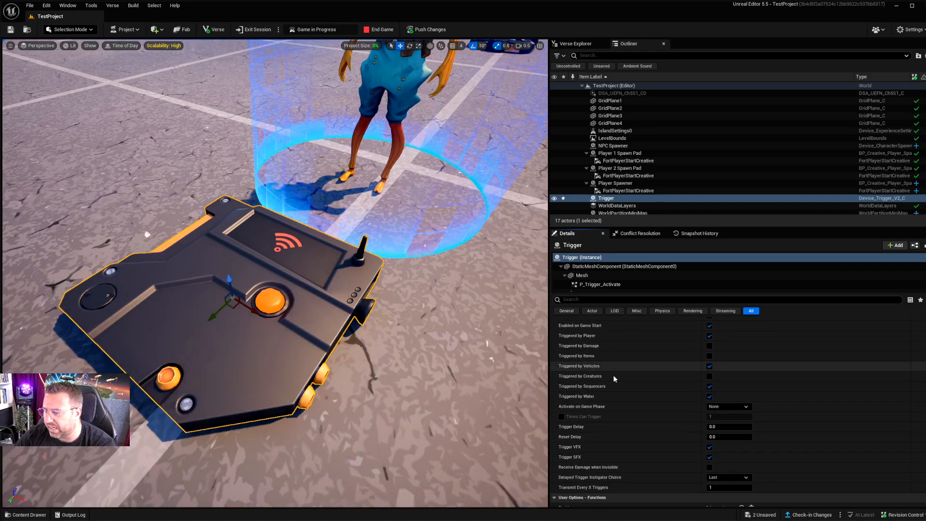
{"action": "scroll", "coordinate": [620, 389], "scroll_direction": "up", "scroll_amount": 1}
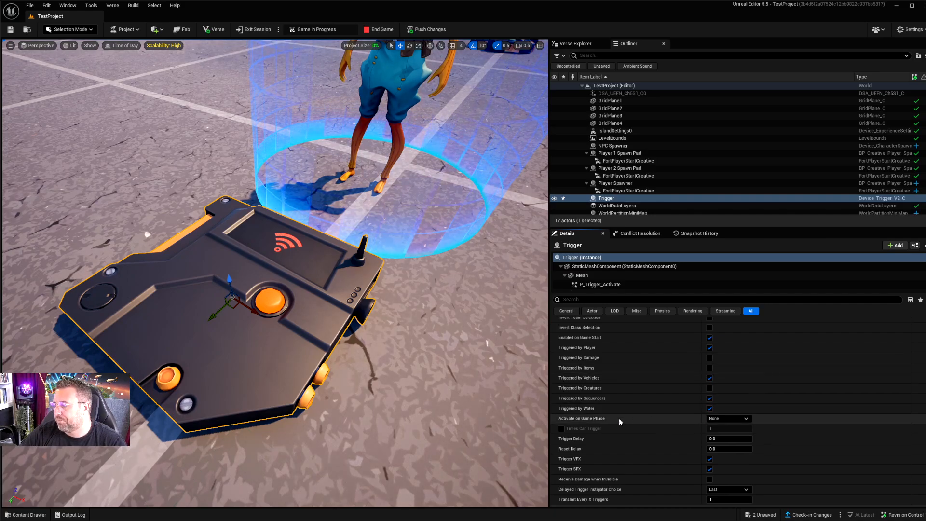
{"action": "scroll", "coordinate": [602, 414], "scroll_direction": "down", "scroll_amount": 2}
{"action": "scroll", "coordinate": [603, 413], "scroll_direction": "down", "scroll_amount": 5}
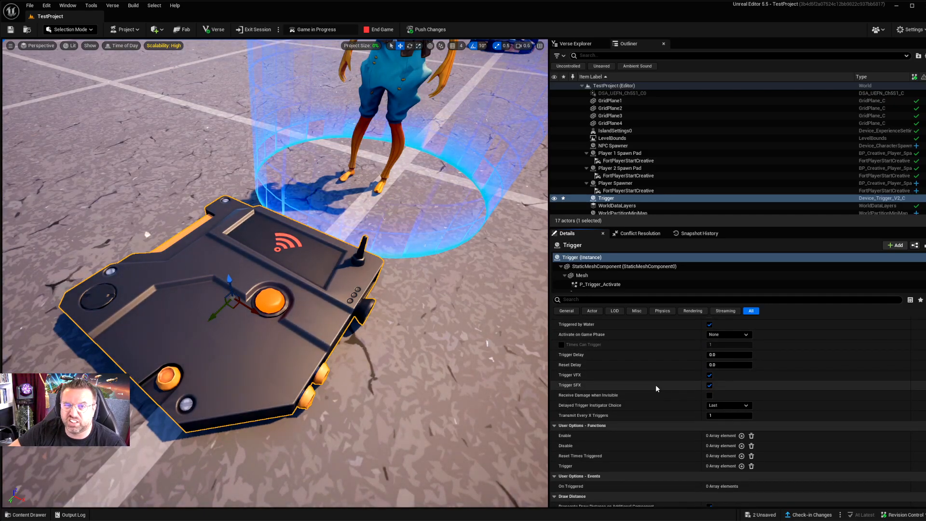
{"action": "scroll", "coordinate": [655, 387], "scroll_direction": "down", "scroll_amount": 1}
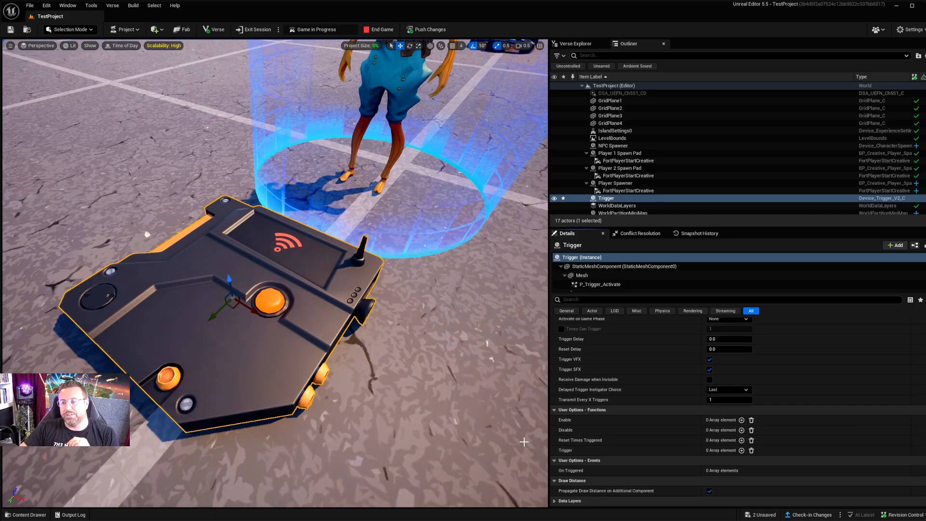
Step: Bind the Trigger device's Trigger function to its own On Triggered event
{"action": "right_click_drag", "start_coordinate": [386, 290], "coordinate": [385, 277]}
{"action": "right_click_drag", "start_coordinate": [263, 272], "coordinate": [343, 253]}
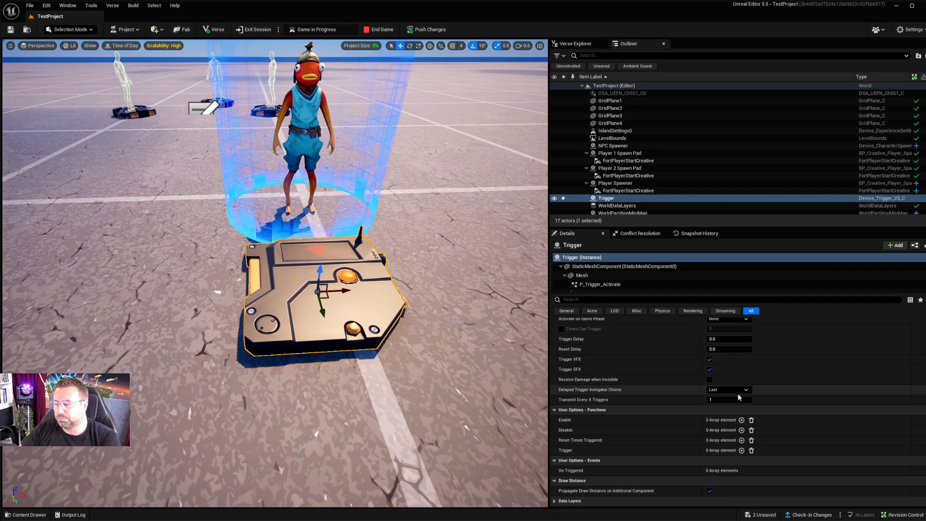
{"action": "left_click", "coordinate": [742, 450]}
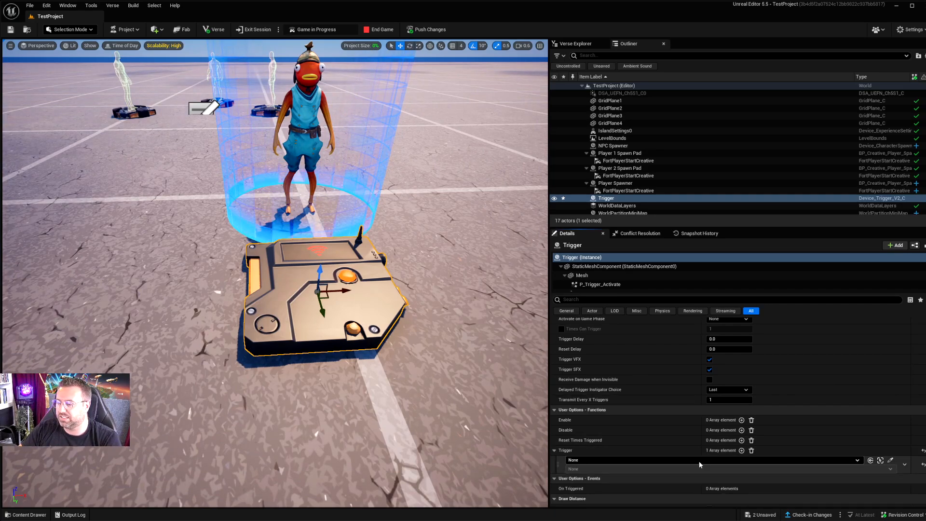
{"action": "left_click", "coordinate": [687, 461]}
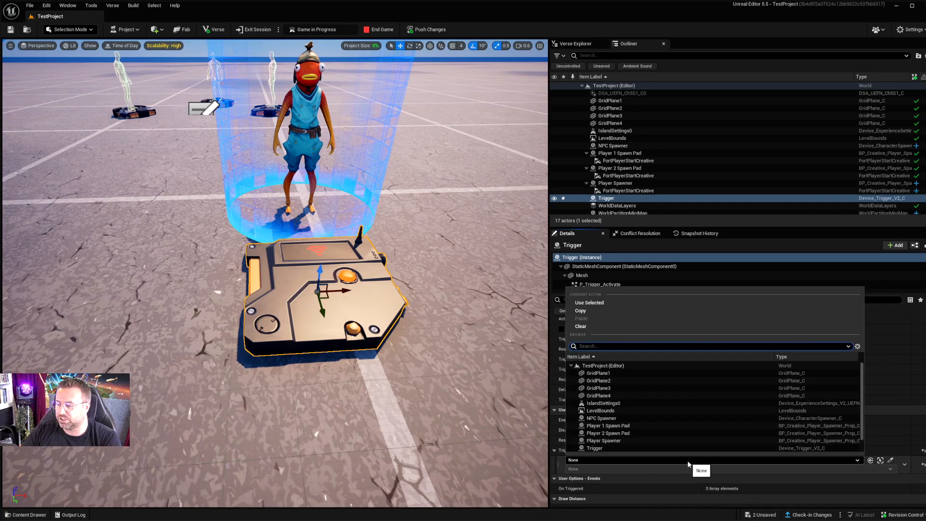
{"action": "scroll", "coordinate": [638, 432], "scroll_direction": "down", "scroll_amount": 1}
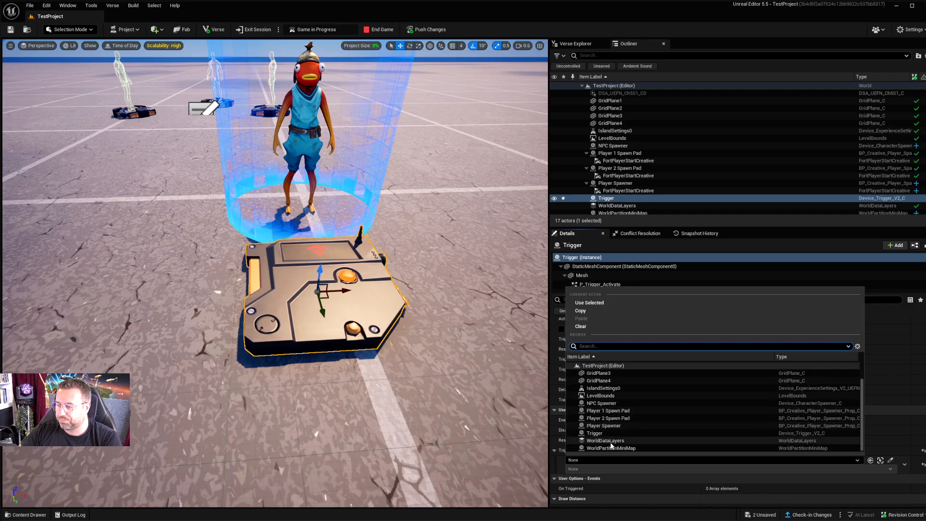
{"action": "left_click", "coordinate": [626, 433]}
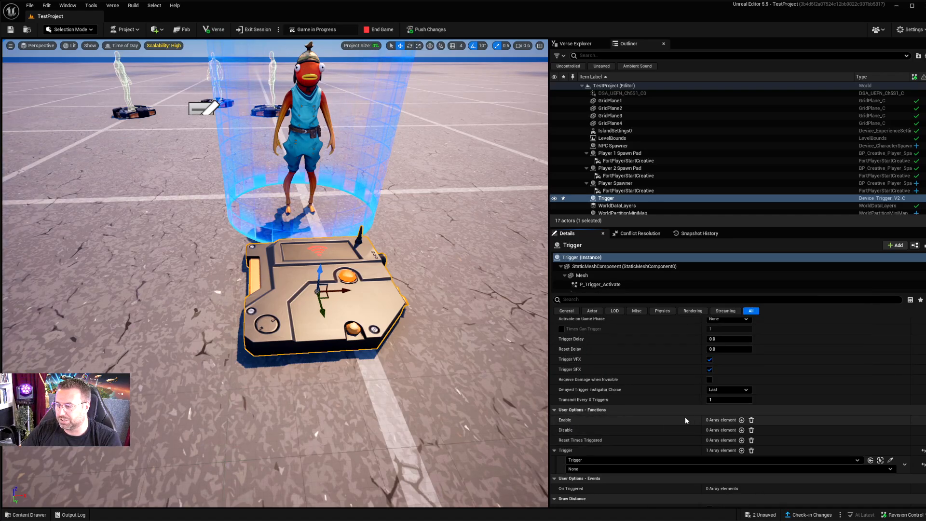
{"action": "left_click", "coordinate": [630, 471]}
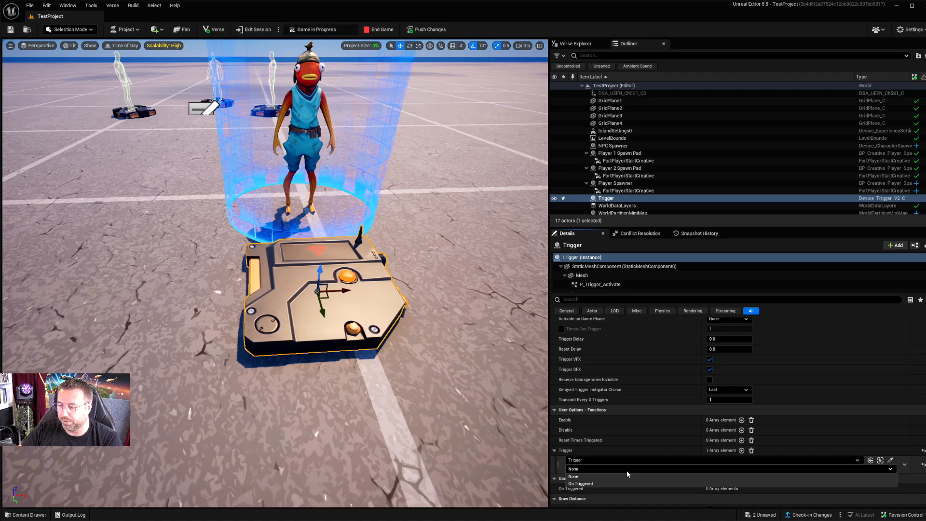
{"action": "left_click", "coordinate": [583, 481]}
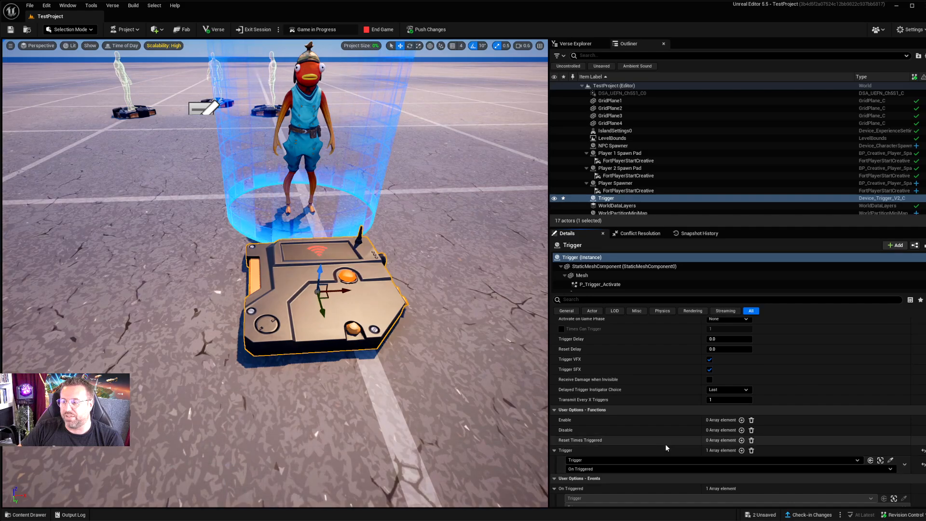
Step: Delete the self-referencing binding from the device's Trigger function
{"action": "scroll", "coordinate": [664, 445], "scroll_direction": "down", "scroll_amount": 2}
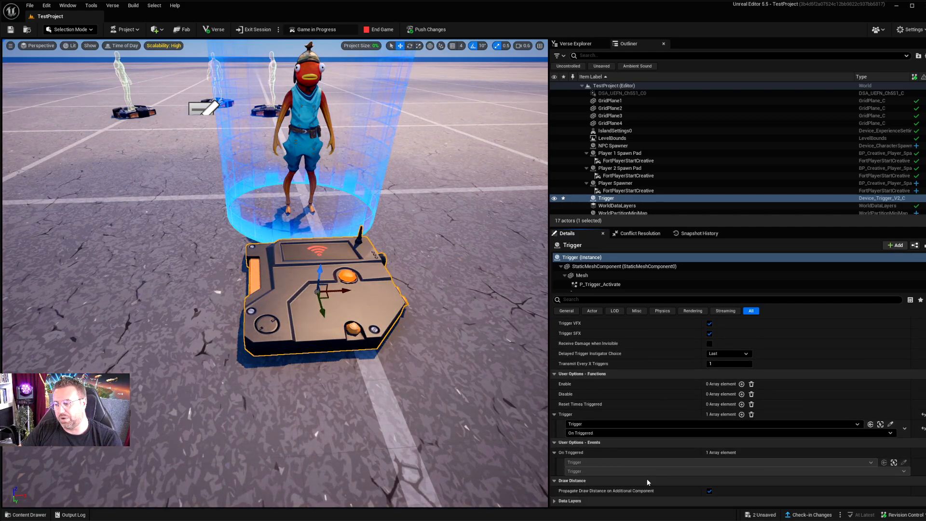
{"action": "left_click", "coordinate": [904, 428]}
{"action": "left_click", "coordinate": [916, 450]}
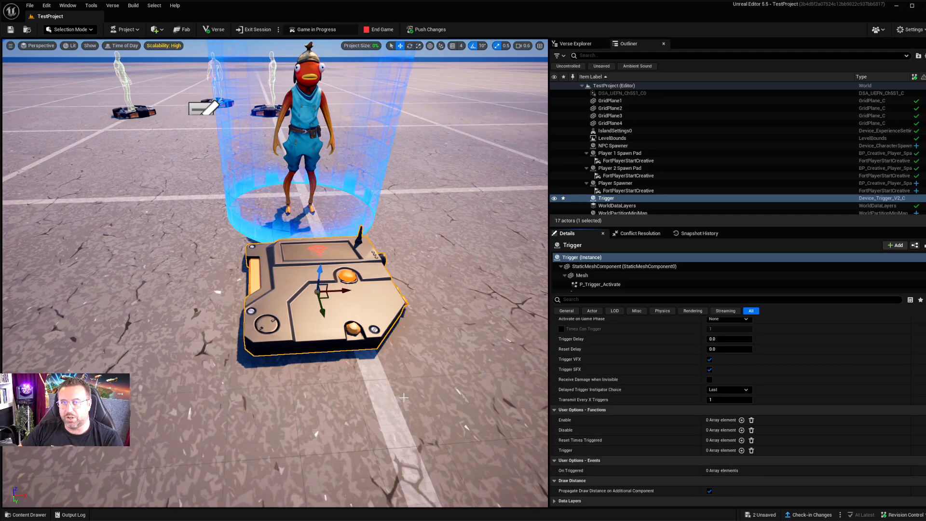
Step: Clear the "trigger" search in the Fortnite Devices folder and look through the Item devices
{"action": "right_click_drag", "start_coordinate": [371, 368], "coordinate": [386, 337]}
{"action": "key", "text": "d"}
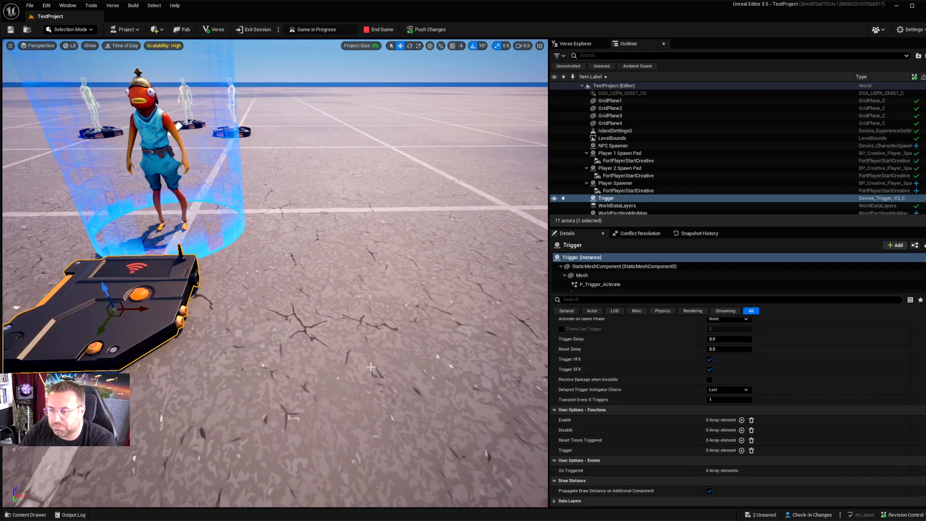
{"action": "left_click", "coordinate": [25, 515]}
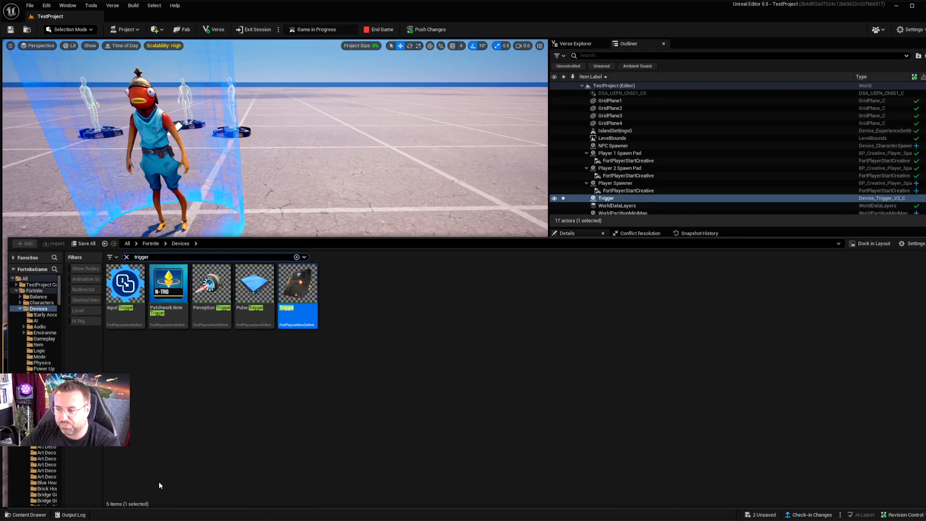
{"action": "left_click", "coordinate": [126, 256]}
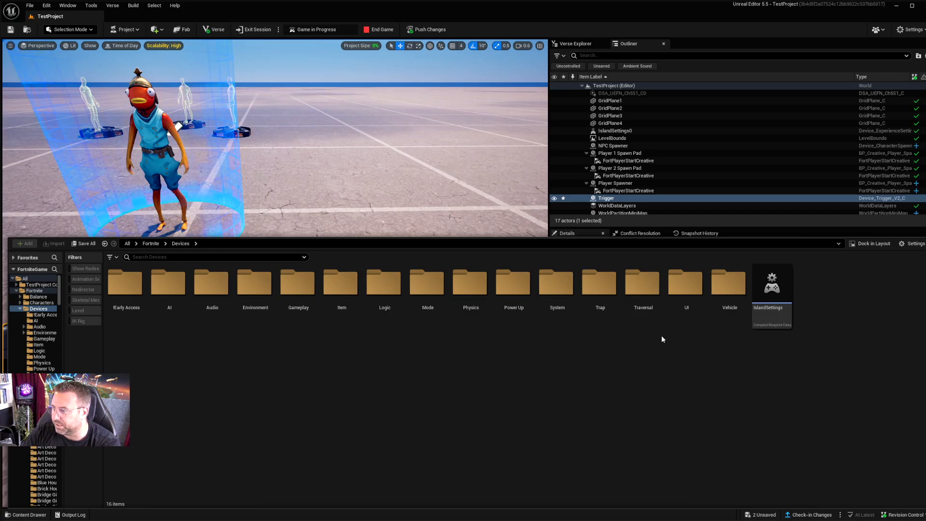
{"action": "double_click", "coordinate": [348, 293]}
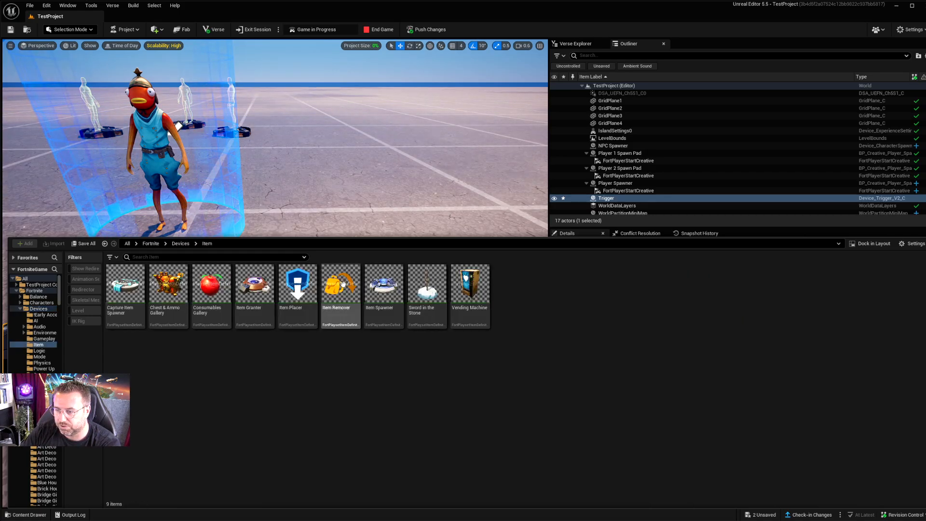
{"action": "left_click", "coordinate": [182, 245]}
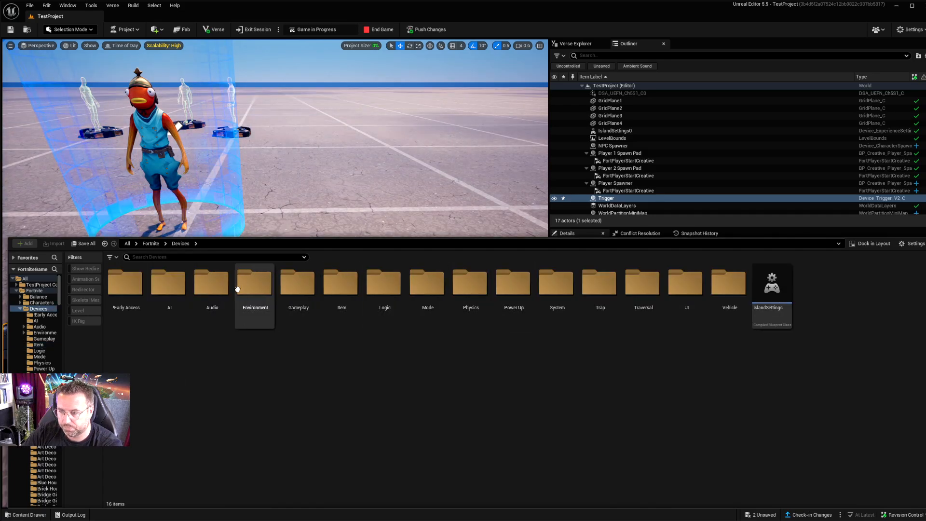
Step: Place the Gas Explosion effect from Fortnite's VFX folder on the ground beside the Trigger
{"action": "left_click", "coordinate": [151, 245]}
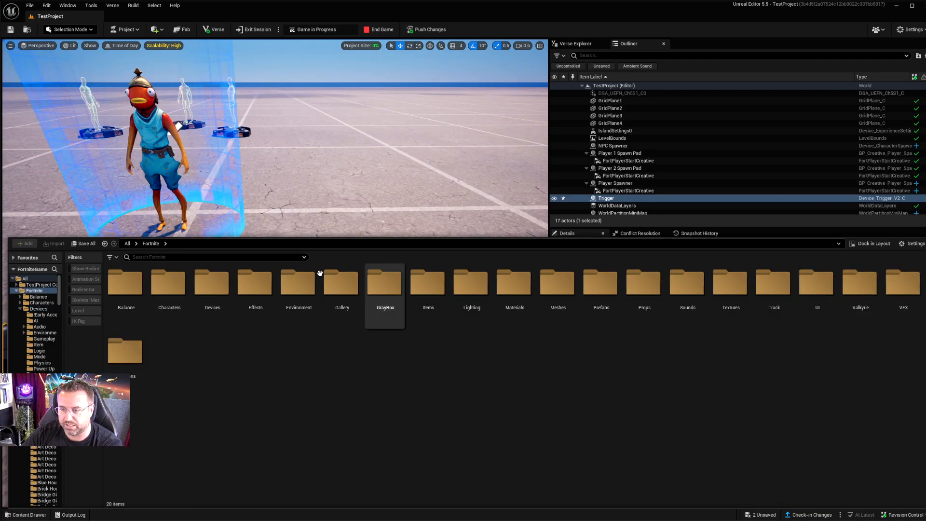
{"action": "double_click", "coordinate": [909, 289]}
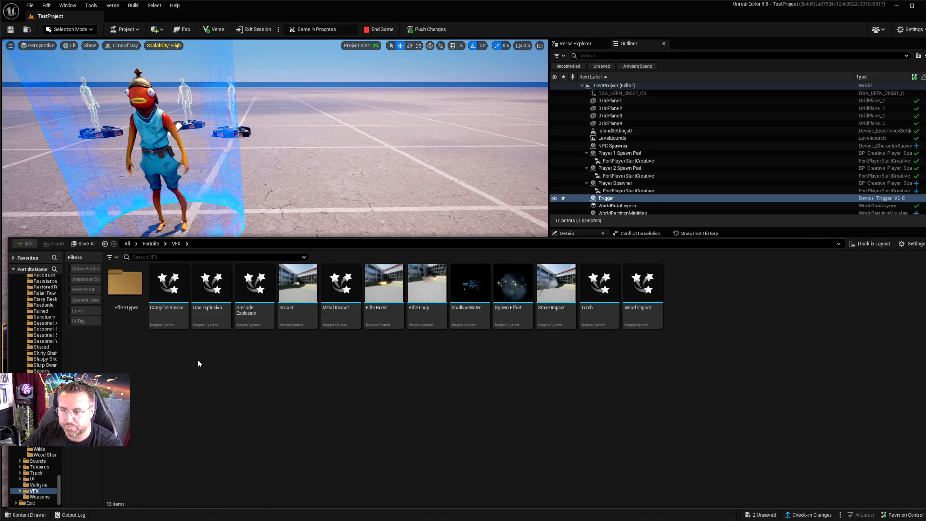
{"action": "left_click_drag", "start_coordinate": [211, 289], "coordinate": [427, 292]}
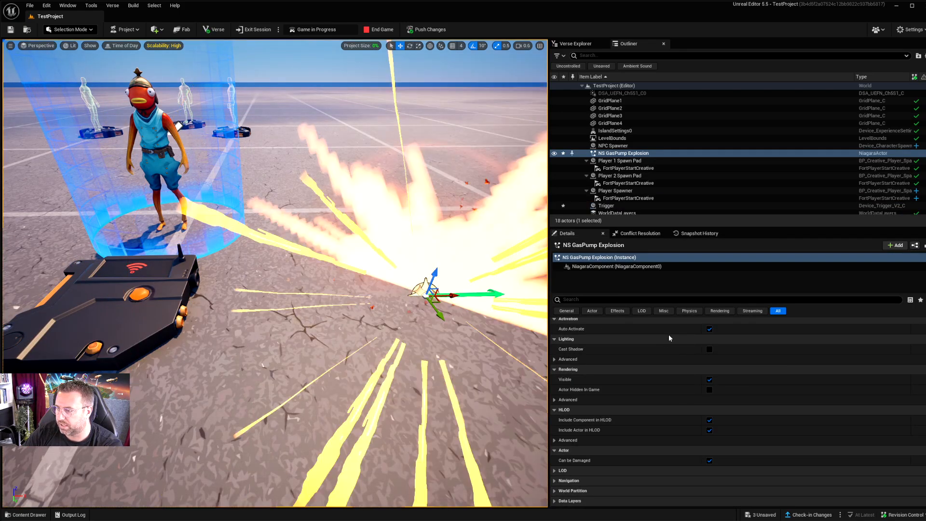
Step: Disable Auto Activate on the gas explosion effect and review its rendering settings
{"action": "scroll", "coordinate": [655, 382], "scroll_direction": "up", "scroll_amount": 2}
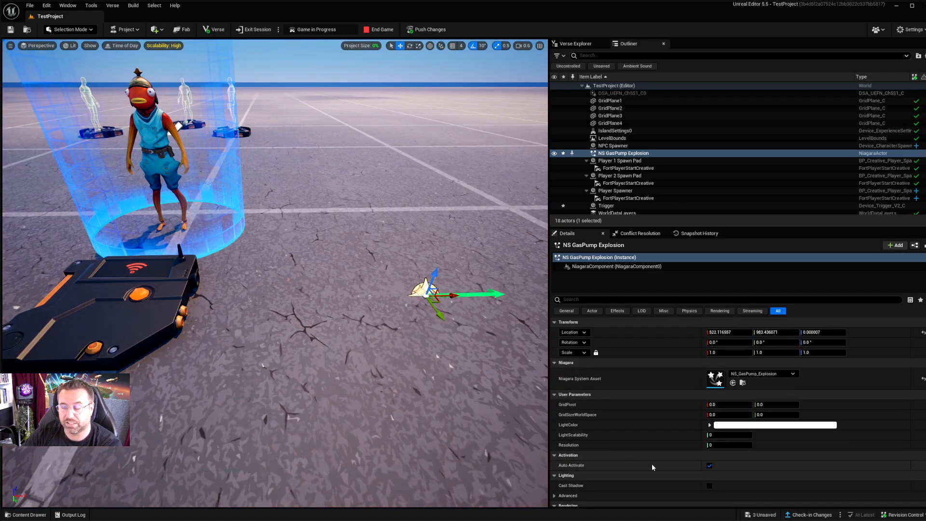
{"action": "left_click", "coordinate": [709, 465]}
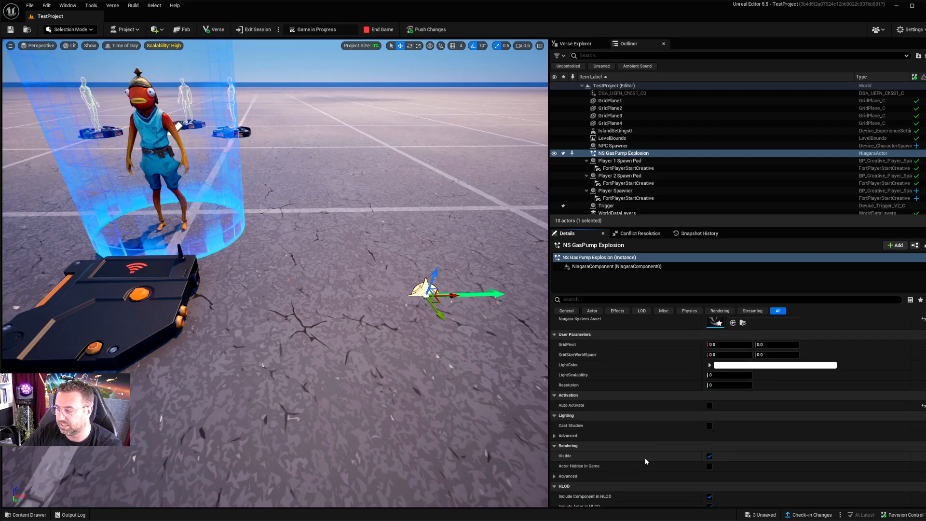
{"action": "scroll", "coordinate": [643, 454], "scroll_direction": "down", "scroll_amount": 5}
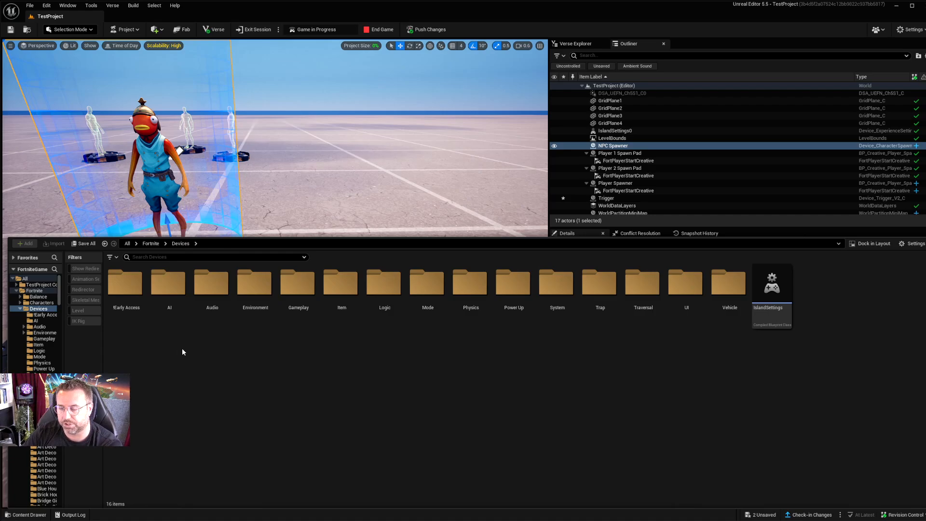
Step: Bind the NPC Spawner's Despawn function to the Trigger device's On Triggered event
{"action": "left_click", "coordinate": [29, 515]}
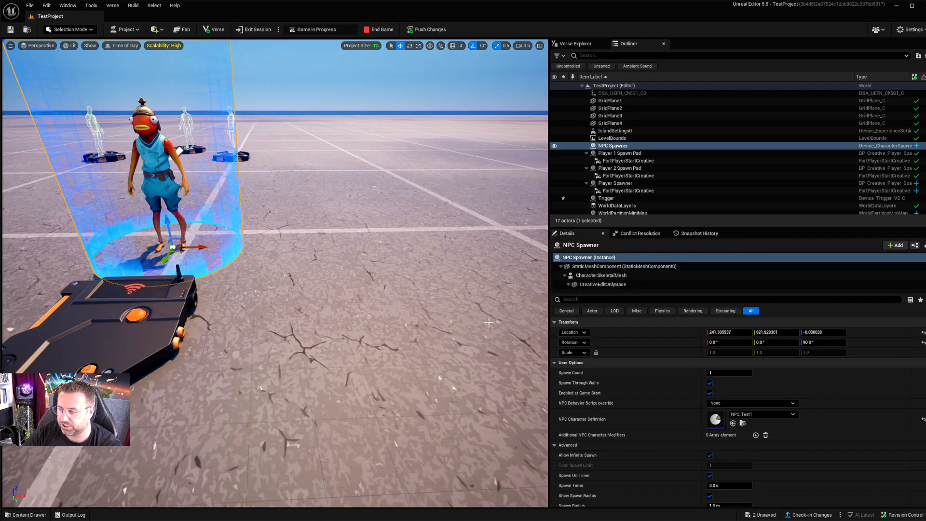
{"action": "scroll", "coordinate": [636, 415], "scroll_direction": "down", "scroll_amount": 5}
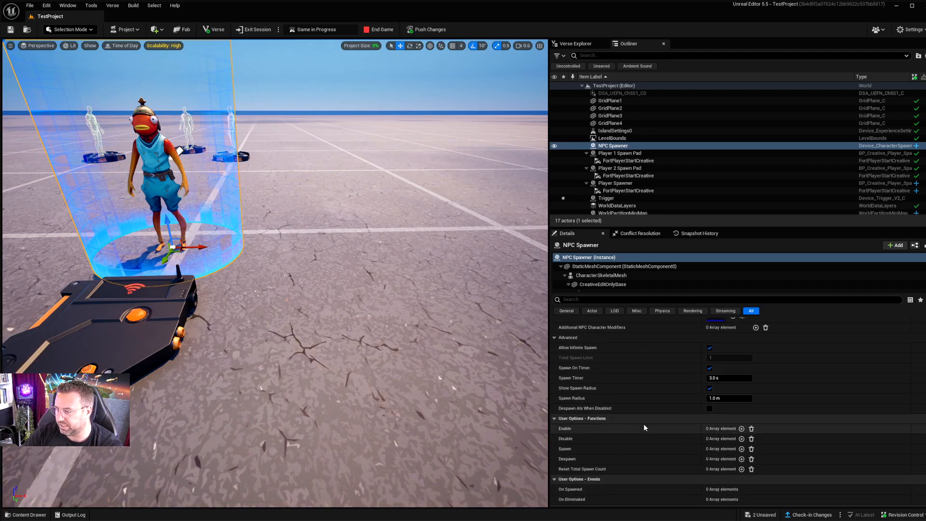
{"action": "scroll", "coordinate": [615, 418], "scroll_direction": "down", "scroll_amount": 2}
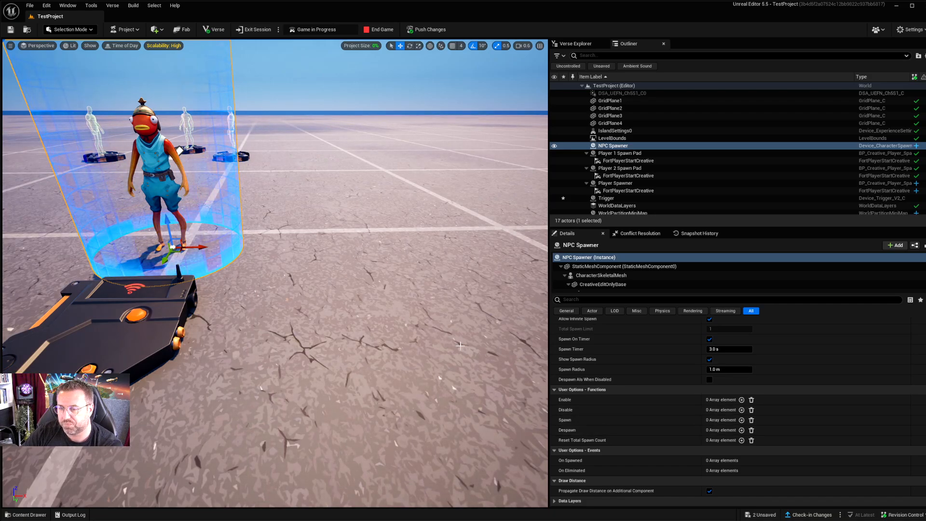
{"action": "left_click", "coordinate": [741, 431]}
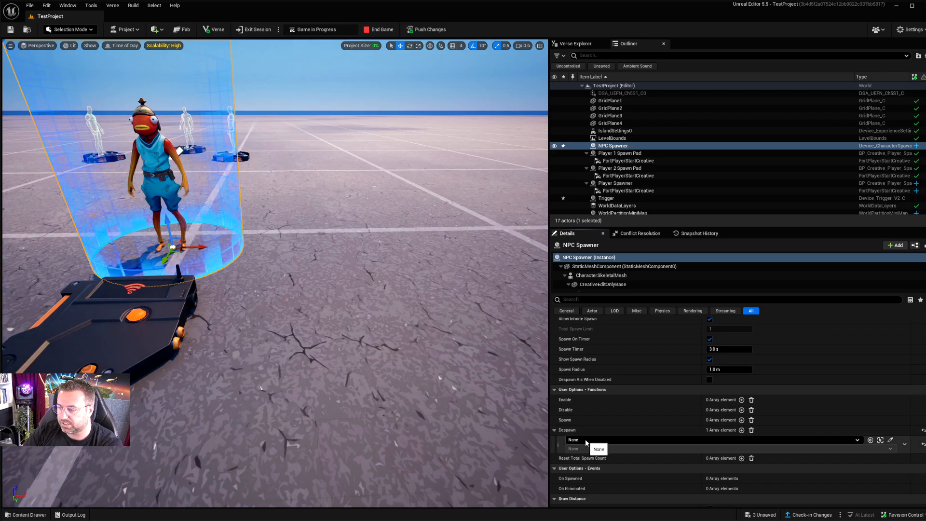
{"action": "left_click", "coordinate": [585, 439]}
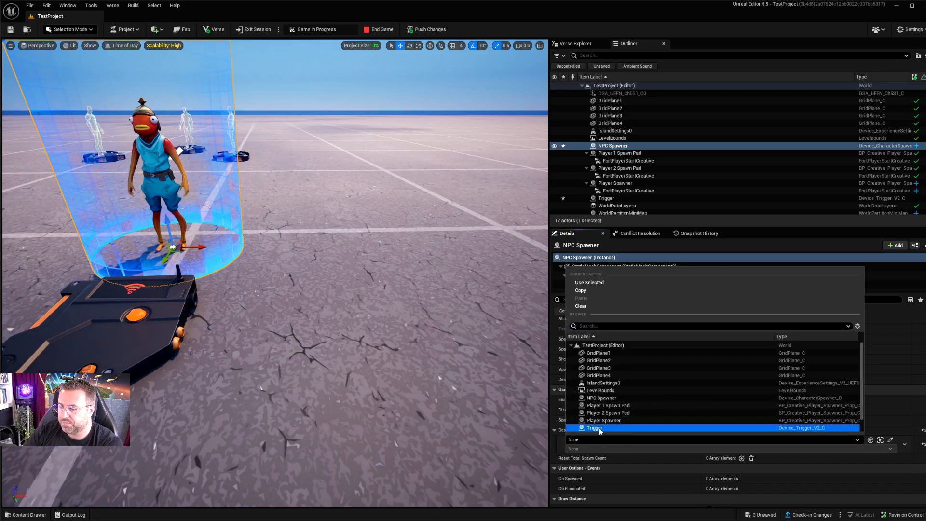
{"action": "left_click", "coordinate": [599, 428]}
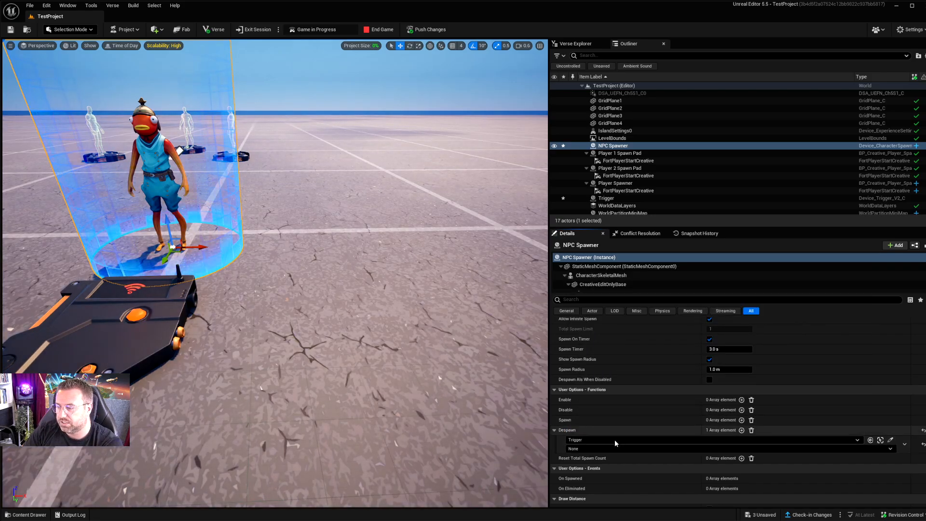
{"action": "left_click", "coordinate": [585, 449]}
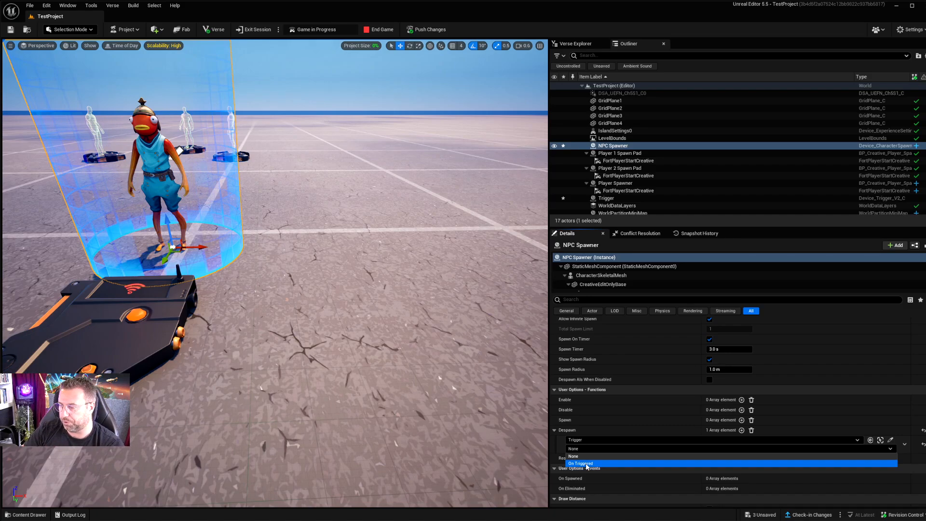
{"action": "left_click", "coordinate": [583, 463]}
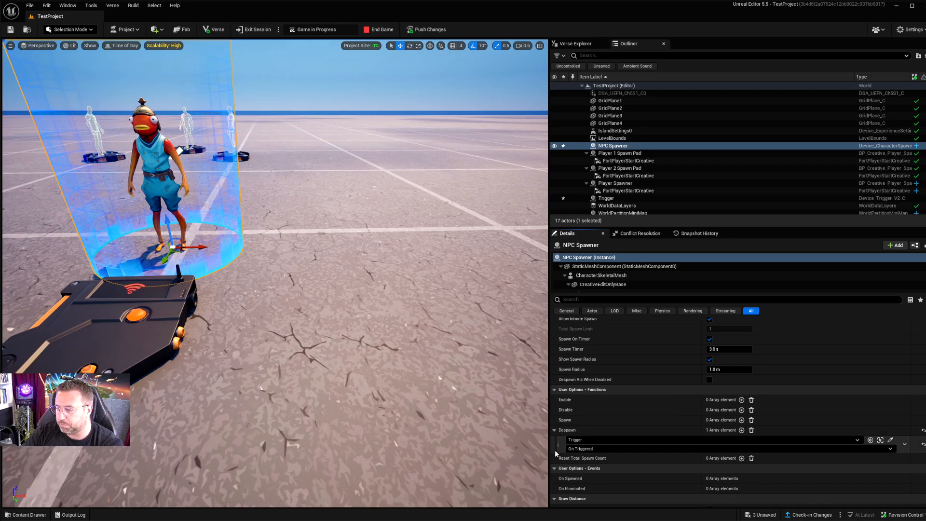
Step: End the running game and push the changes to the session, saving the Guard Spawner, NPC Spawner and Trigger
{"action": "right_click_drag", "start_coordinate": [367, 333], "coordinate": [335, 329]}
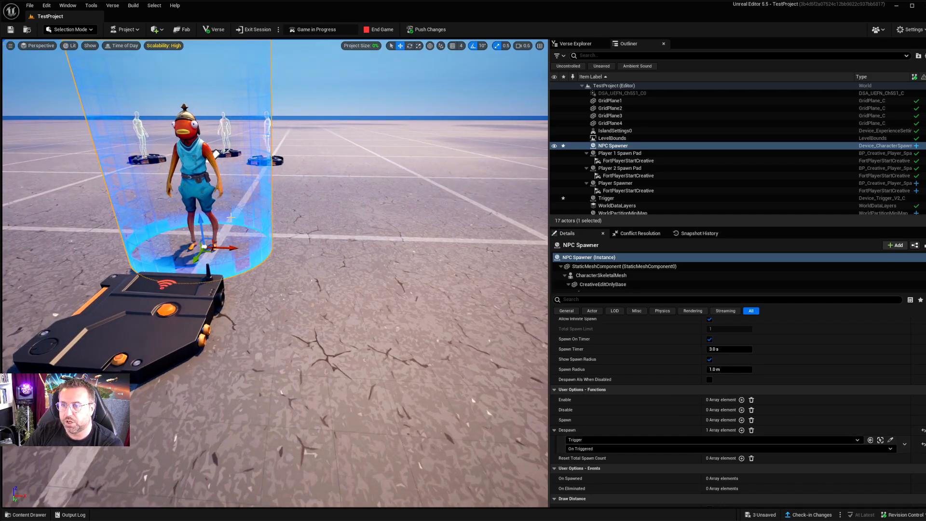
{"action": "left_click", "coordinate": [427, 30]}
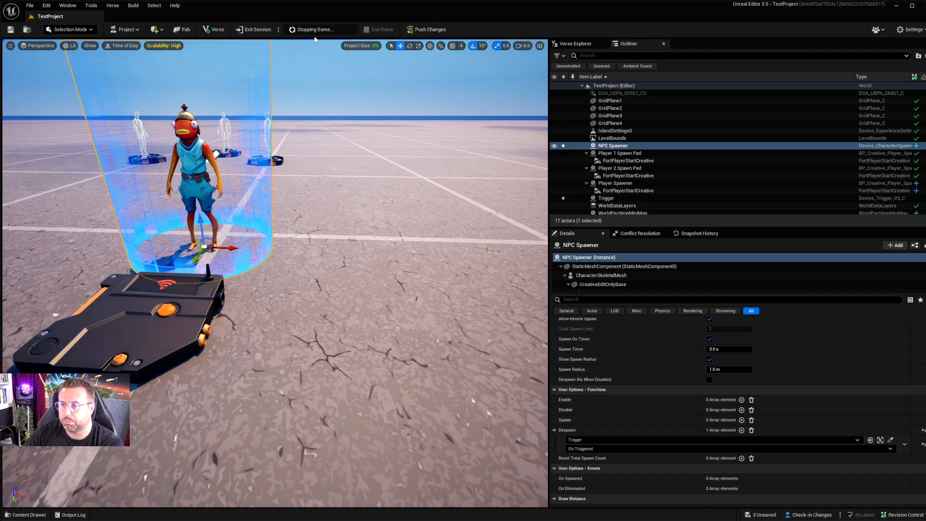
{"action": "left_click", "coordinate": [421, 30]}
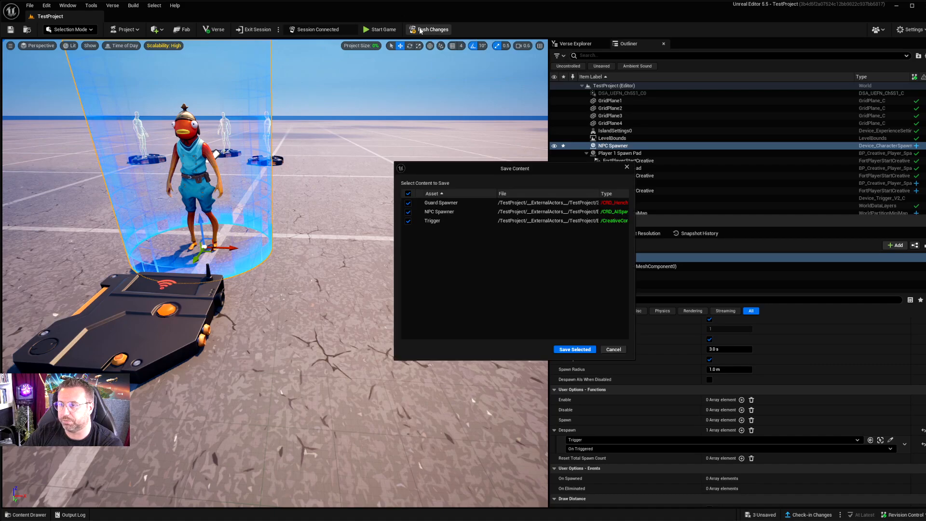
{"action": "left_click", "coordinate": [569, 349]}
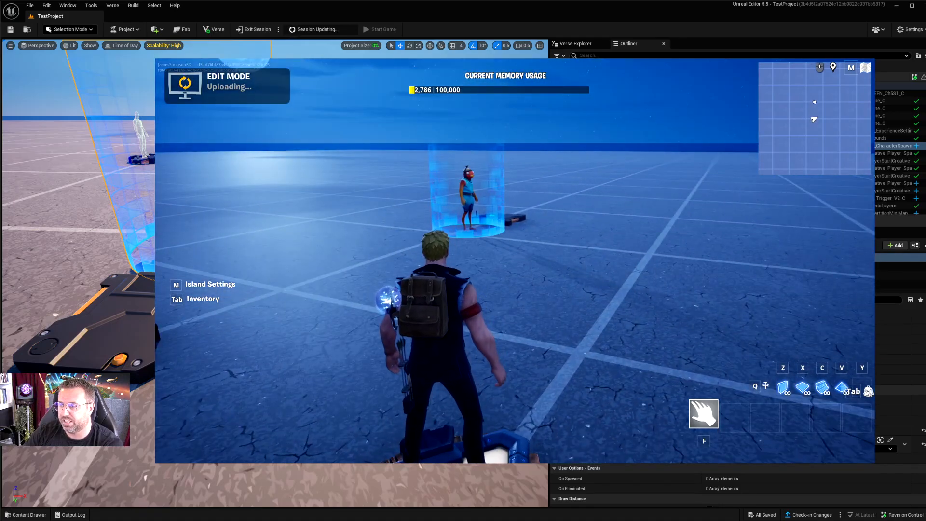
Step: Walk the player character over to the NPC Spawner and onto the Trigger in the edit session
{"action": "key", "text": "w"}
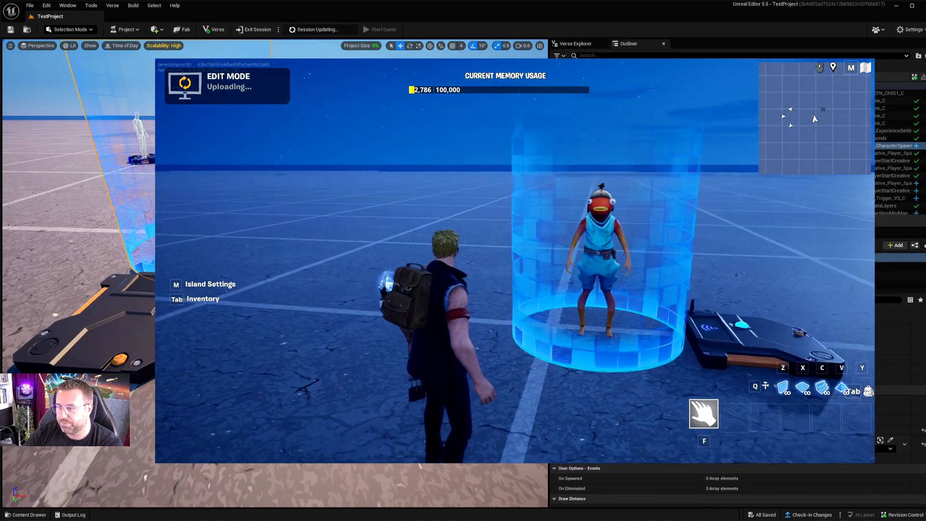
{"action": "key", "text": "w"}
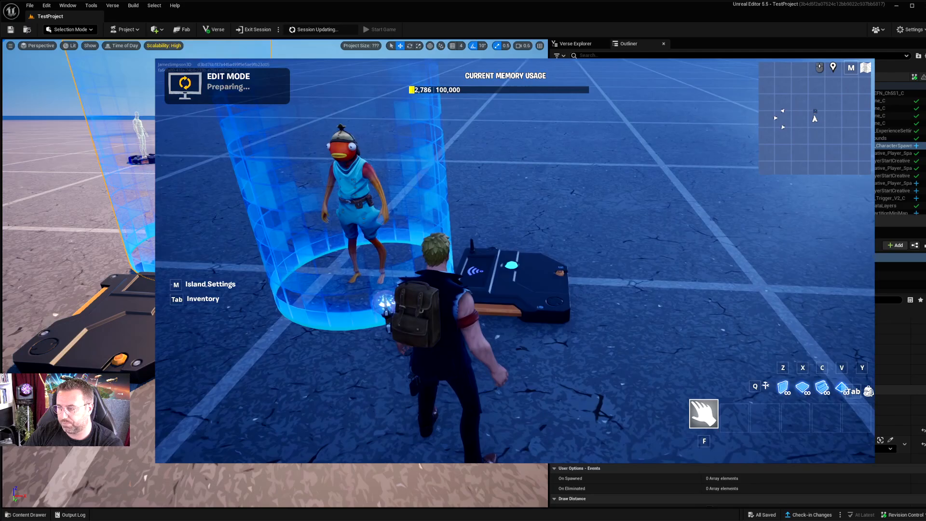
{"action": "key", "text": "d"}
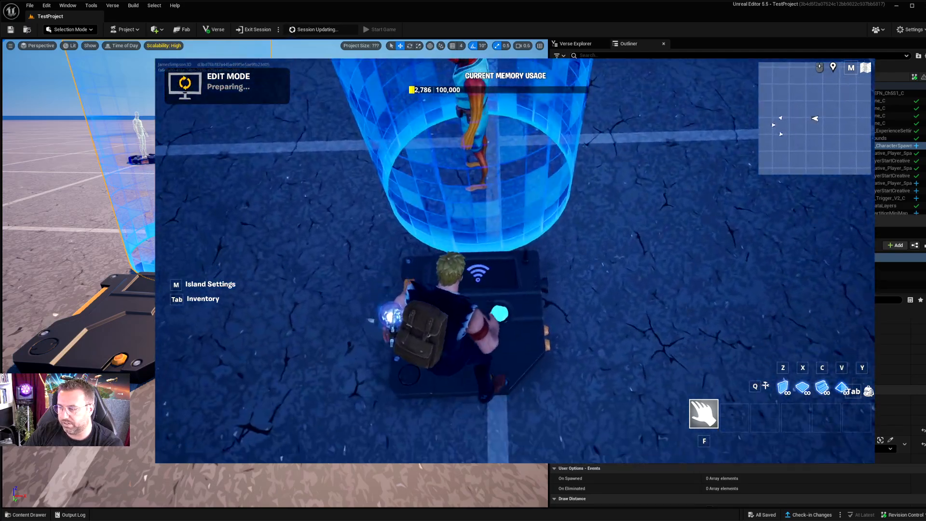
Step: Walk the player character up to the NPC and onto the Trigger in the running game
{"action": "key", "text": "s"}
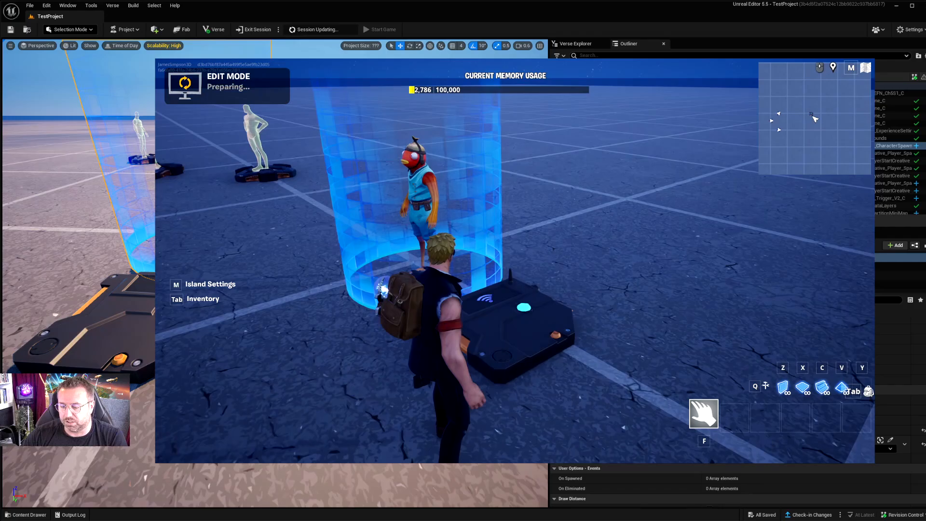
{"action": "key", "text": "alt+Tab"}
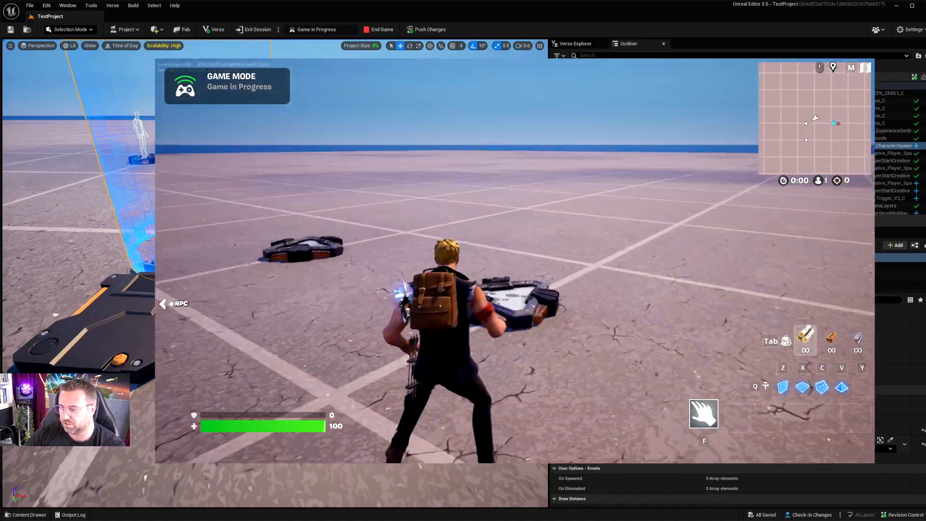
{"action": "key", "text": "w"}
{"action": "key", "text": "a"}
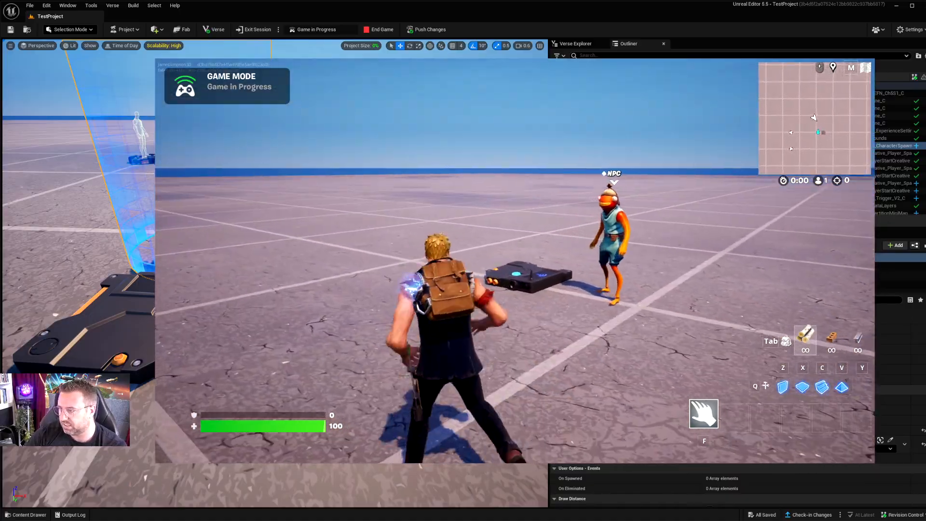
{"action": "key", "text": "w"}
{"action": "key", "text": "a"}
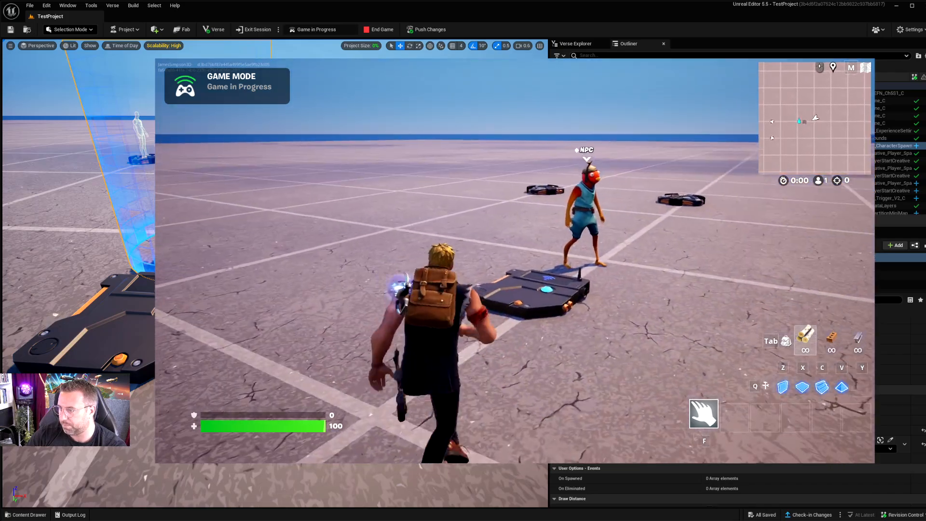
{"action": "key", "text": "w"}
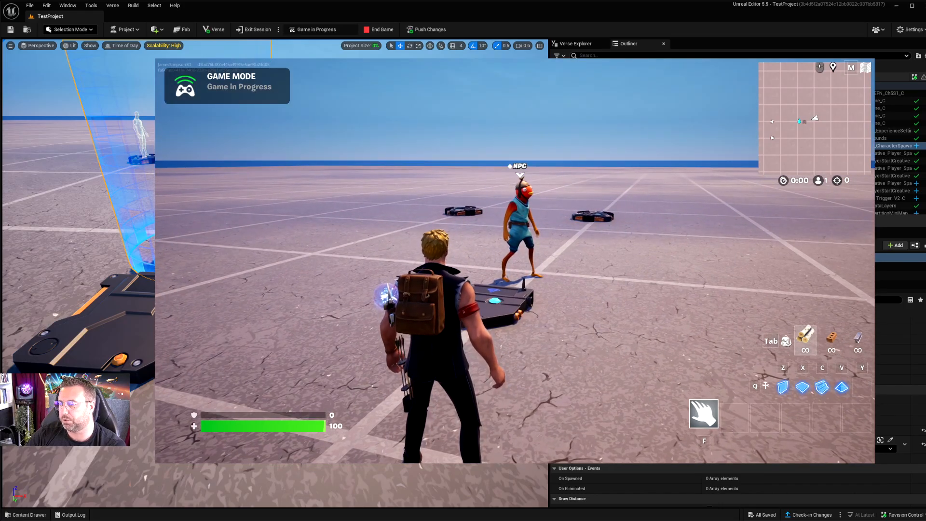
{"action": "key", "text": "w"}
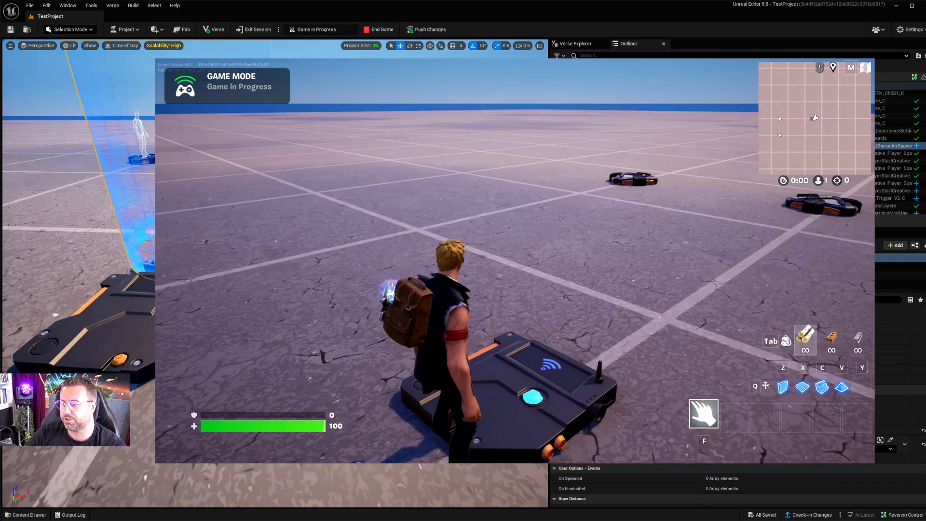
Step: Step off and back onto the Trigger repeatedly to test despawning the NPC after each respawn
{"action": "key", "text": "s"}
{"action": "key", "text": "a"}
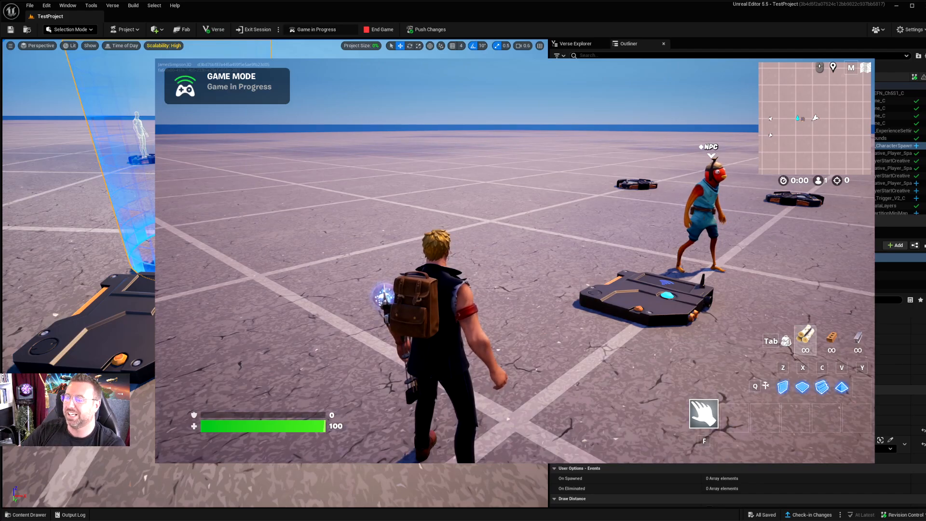
{"action": "key", "text": "w"}
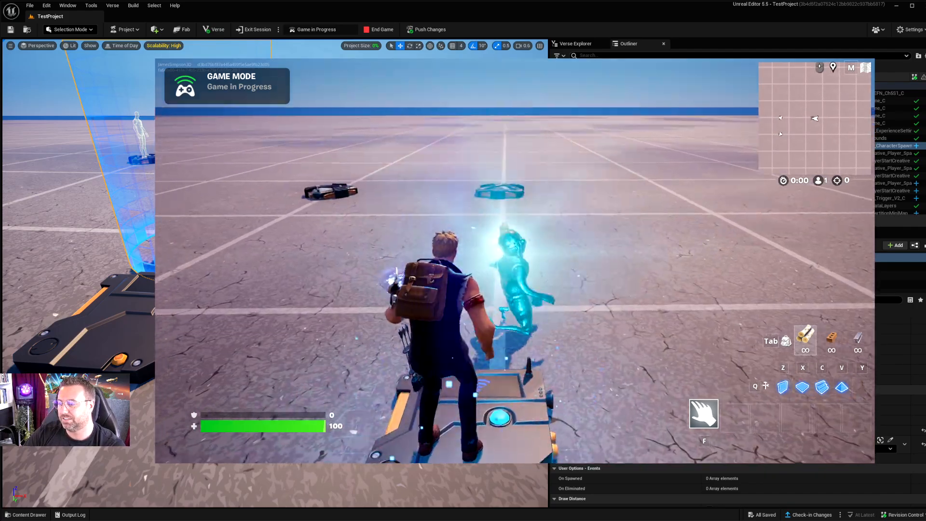
{"action": "key", "text": "s"}
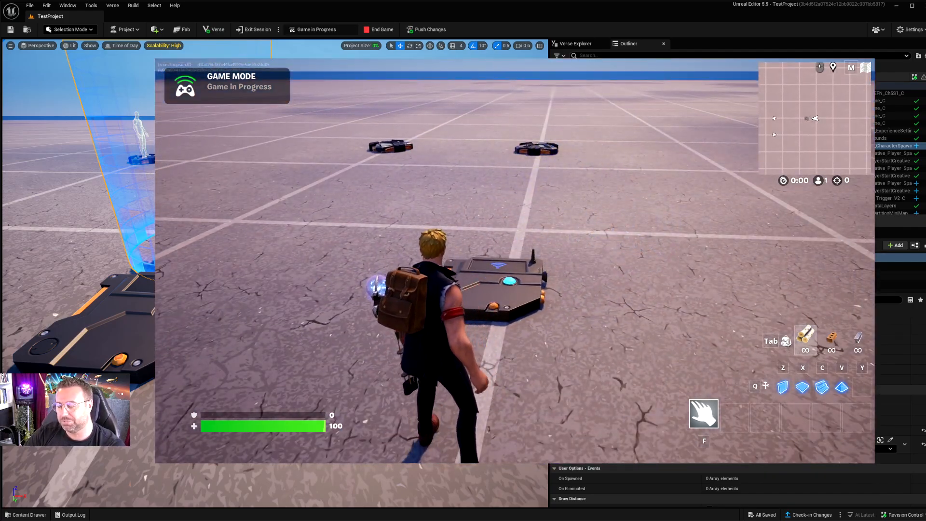
{"action": "key", "text": "w"}
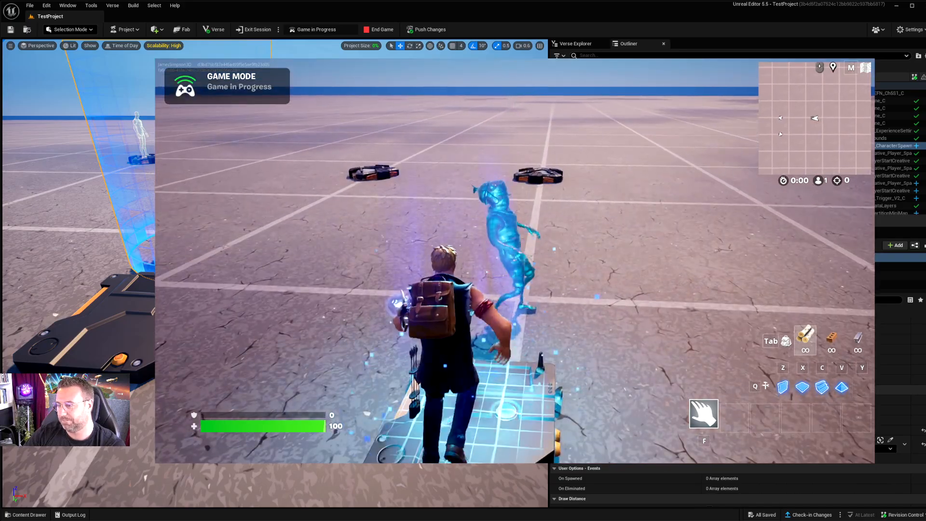
{"action": "key", "text": "s"}
{"action": "key", "text": "w"}
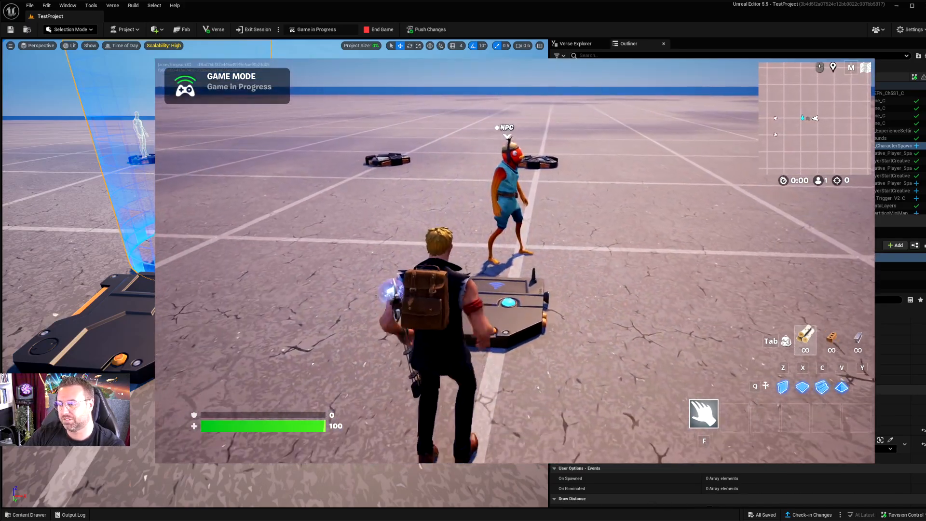
{"action": "key", "text": "s"}
{"action": "key", "text": "w"}
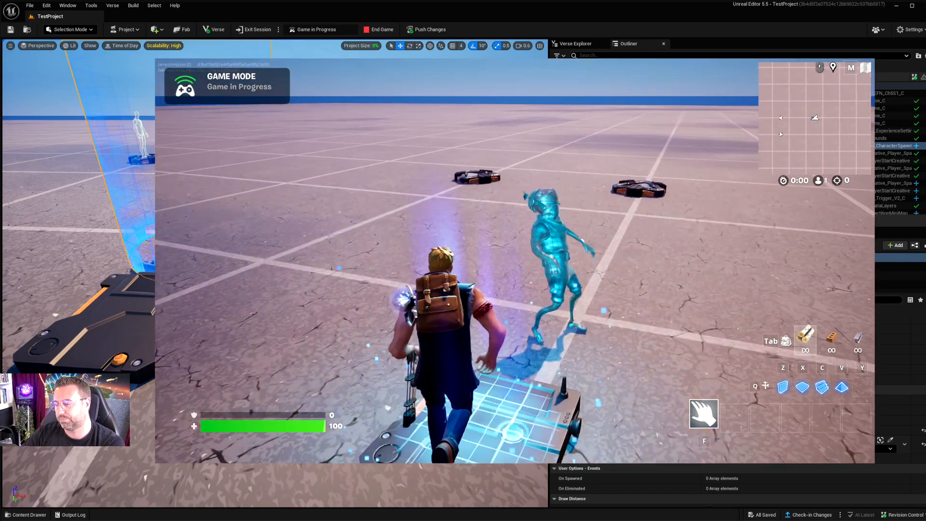
{"action": "key", "text": "s"}
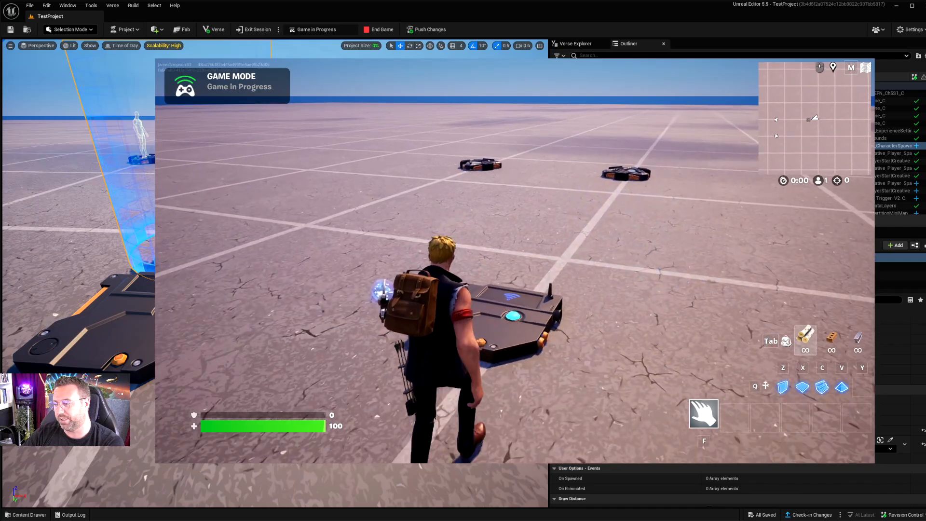
{"action": "key", "text": "w"}
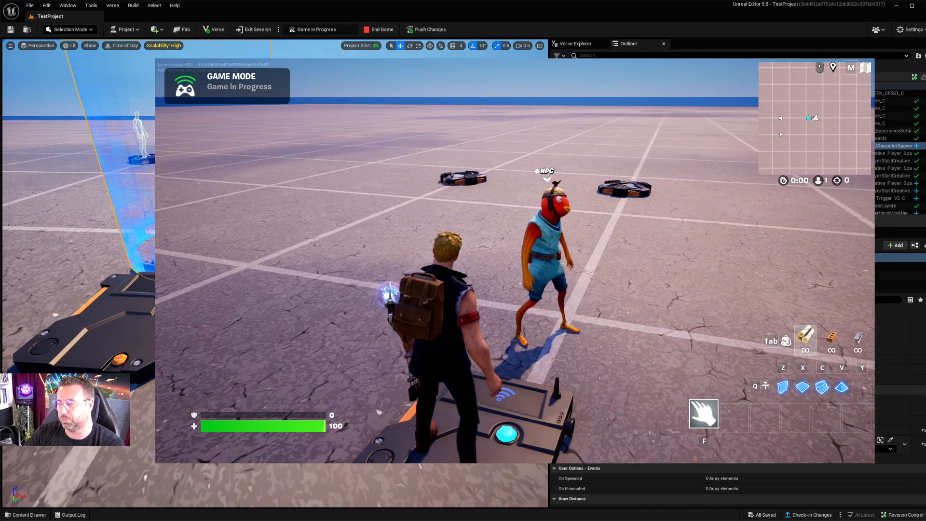
{"action": "key", "text": "d"}
{"action": "key", "text": "s"}
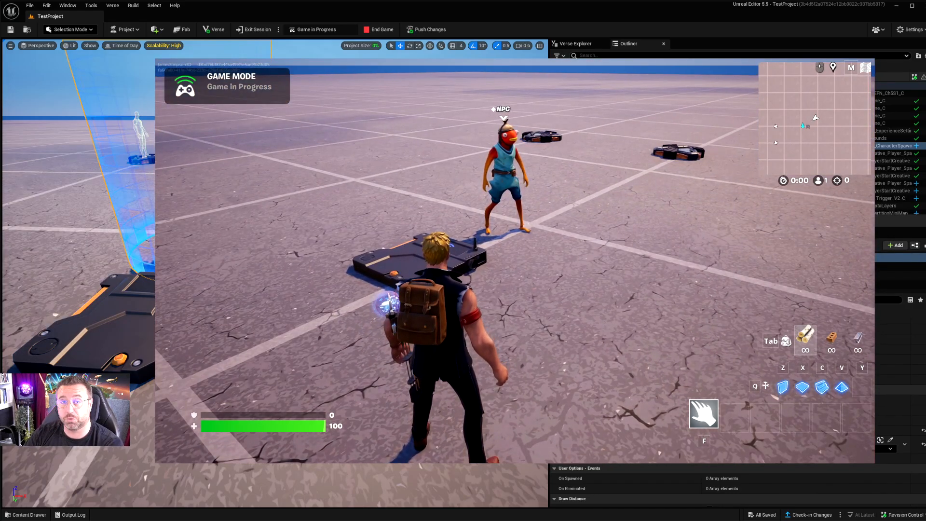
Step: Switch back to the UEFN editor and widen the viewport, framing the Trigger and NPC Spawner
{"action": "key", "text": "alt+Tab"}
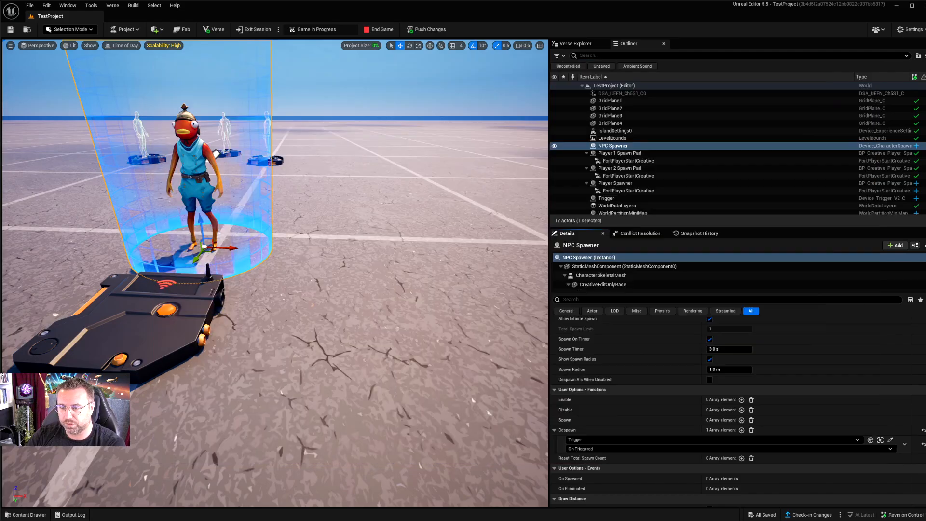
{"action": "left_click", "coordinate": [314, 212]}
{"action": "right_click_drag", "start_coordinate": [313, 212], "coordinate": [321, 171]}
{"action": "key", "text": "a"}
{"action": "key", "text": "s"}
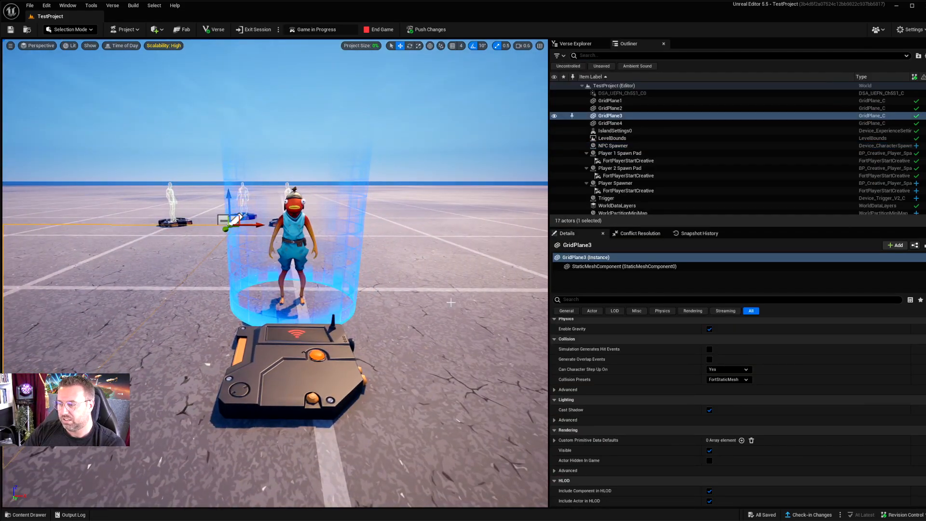
{"action": "left_click_drag", "start_coordinate": [549, 279], "coordinate": [664, 278]}
{"action": "key", "text": "d"}
{"action": "right_click_drag", "start_coordinate": [486, 294], "coordinate": [449, 302]}
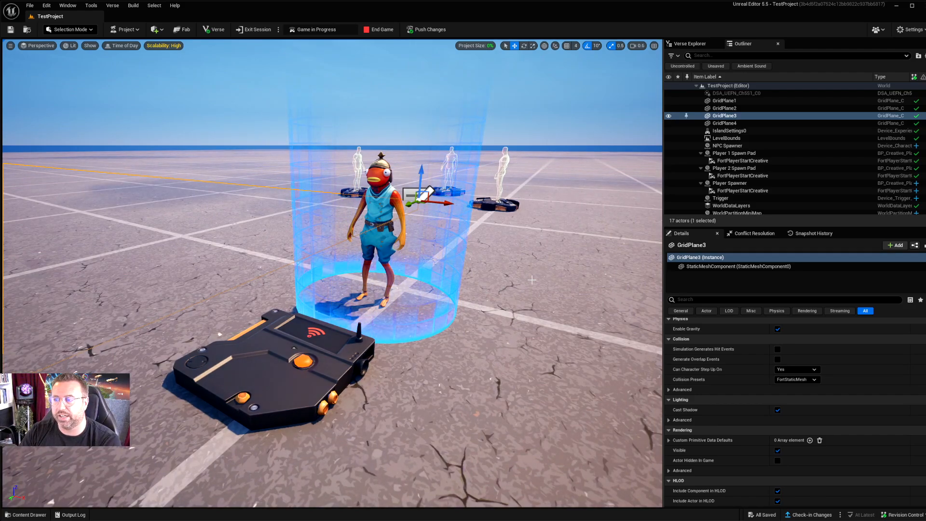
Step: Find the Accolade device in the Devices content and place it on the ground beside the NPC Spawner
{"action": "left_click", "coordinate": [26, 515]}
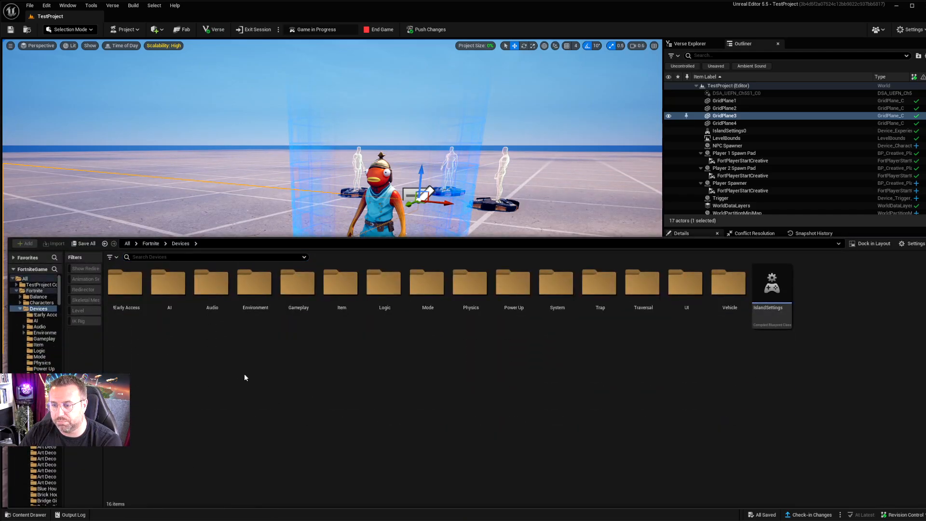
{"action": "left_click", "coordinate": [170, 257]}
{"action": "type", "text": "accol"}
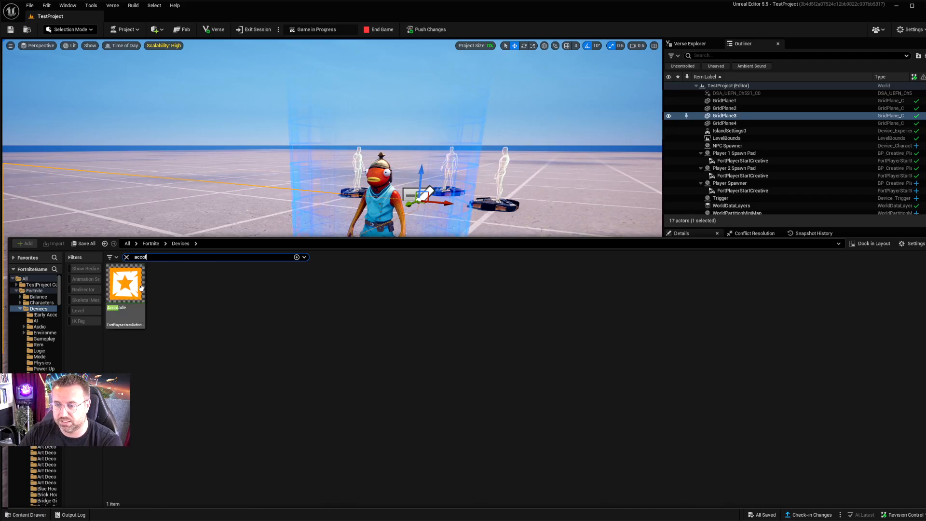
{"action": "left_click_drag", "start_coordinate": [141, 288], "coordinate": [541, 257]}
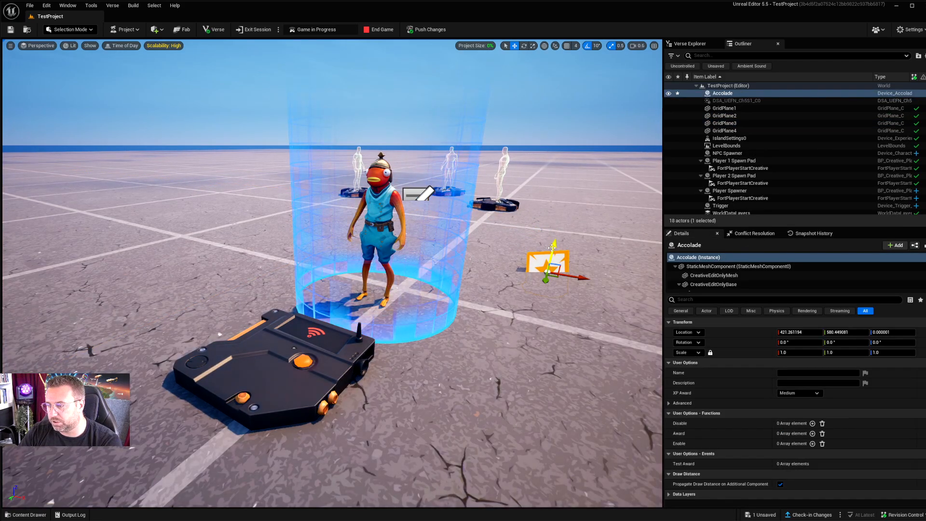
Step: Find the End Game Device in the Devices content and place it next to the Accolade device
{"action": "left_click", "coordinate": [25, 514]}
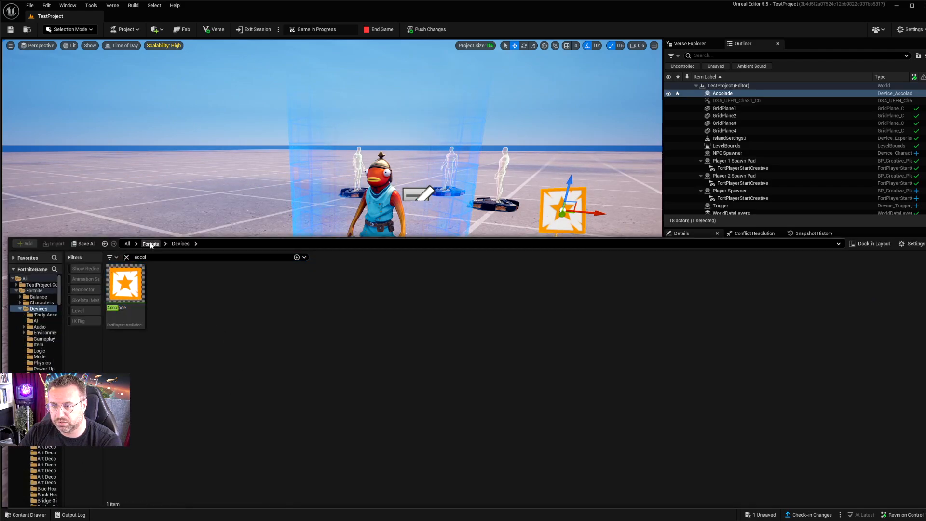
{"action": "left_click", "coordinate": [169, 257]}
{"action": "type", "text": "end"}
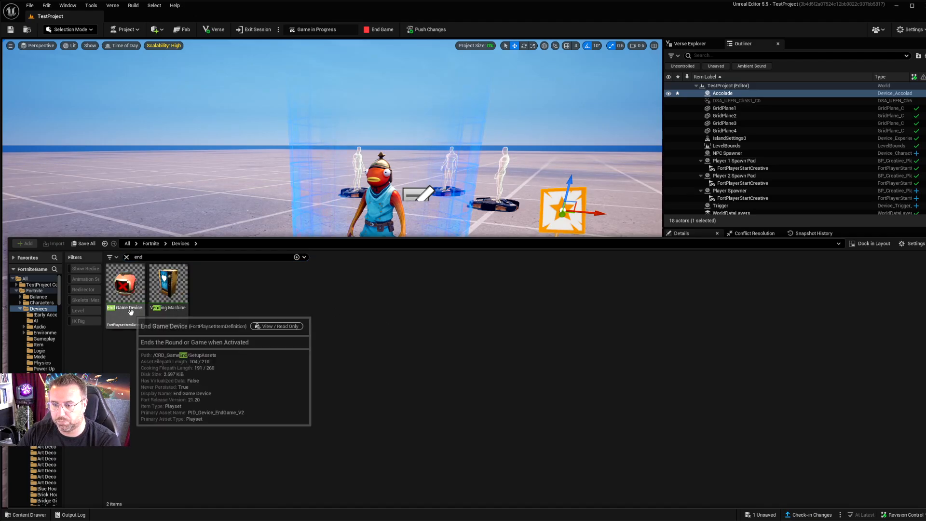
{"action": "left_click_drag", "start_coordinate": [126, 287], "coordinate": [641, 284]}
{"action": "right_click_drag", "start_coordinate": [554, 282], "coordinate": [576, 271]}
{"action": "key", "text": "d"}
{"action": "left_click_drag", "start_coordinate": [464, 280], "coordinate": [462, 217]}
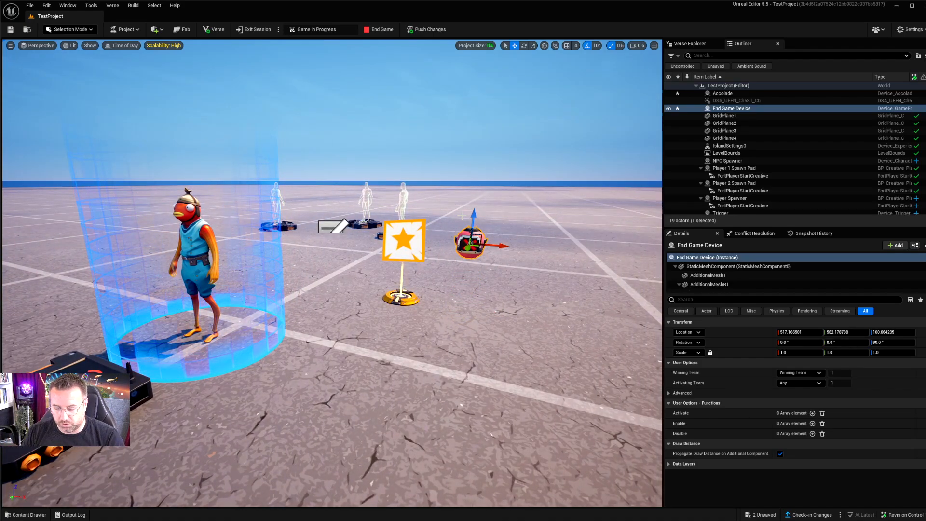
Step: Select the Accolade device and lower it slightly to a Z location of about 92.3
{"action": "mouse_move", "coordinate": [223, 348]}
{"action": "right_mouse_down"}
{"action": "mouse_move", "coordinate": [208, 344]}
{"action": "mouse_move", "coordinate": [226, 354]}
{"action": "right_mouse_up"}
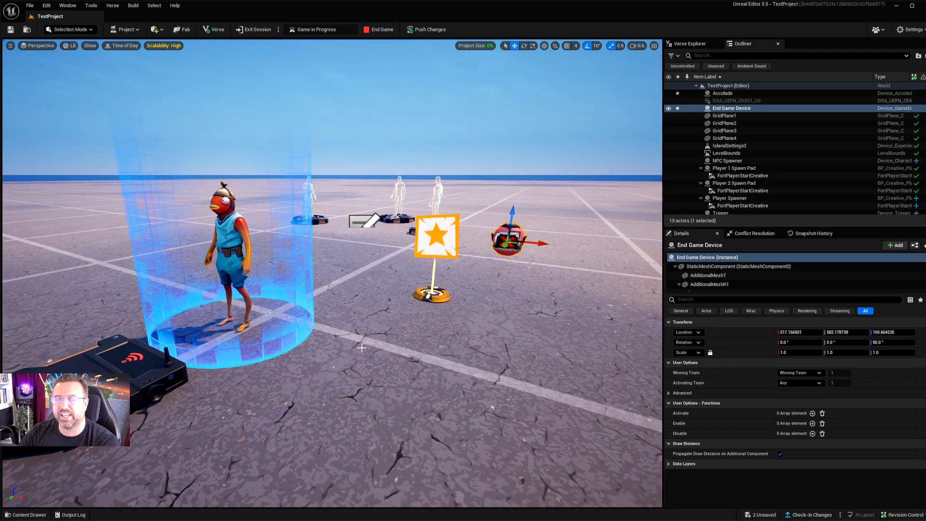
{"action": "key", "text": "d"}
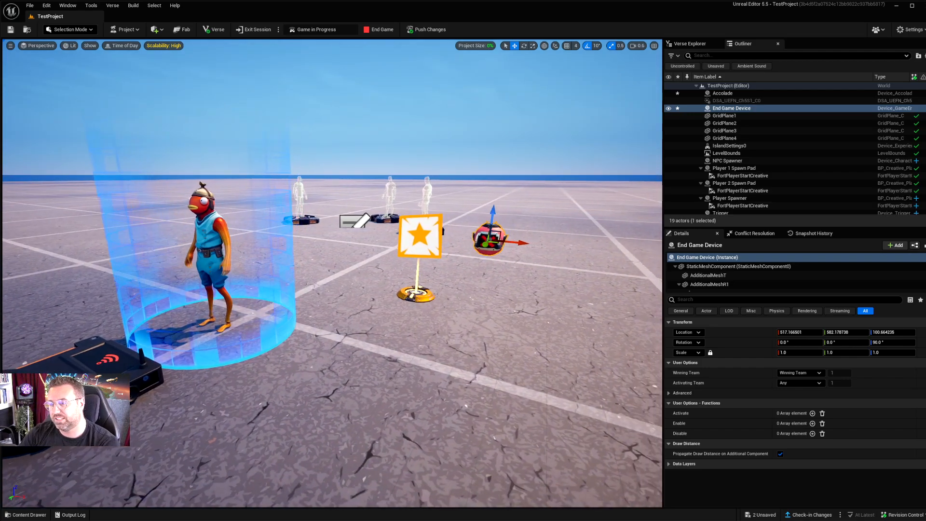
{"action": "left_click", "coordinate": [386, 242]}
{"action": "mouse_move", "coordinate": [385, 207]}
{"action": "left_mouse_down"}
{"action": "mouse_move", "coordinate": [385, 171]}
{"action": "mouse_move", "coordinate": [385, 226]}
{"action": "mouse_move", "coordinate": [385, 98]}
{"action": "mouse_move", "coordinate": [392, 209]}
{"action": "left_mouse_up"}
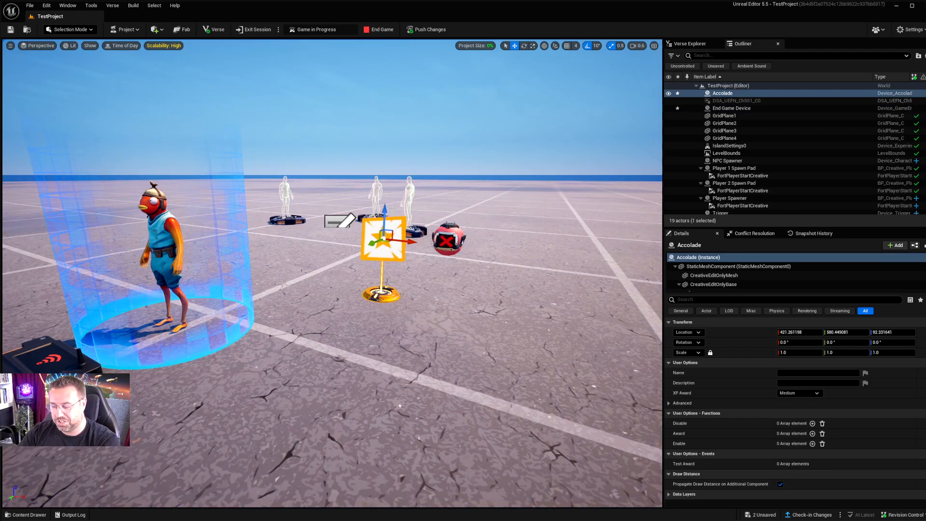
Step: Examine the Accolade and End Game devices up close and their placement relative to the NPC Spawner and Trigger
{"action": "key", "text": "w"}
{"action": "right_click_drag", "start_coordinate": [417, 241], "coordinate": [410, 219]}
{"action": "key", "text": "s"}
{"action": "key", "text": "d"}
{"action": "key", "text": "a"}
{"action": "right_click_drag", "start_coordinate": [400, 281], "coordinate": [408, 277]}
{"action": "key", "text": "w"}
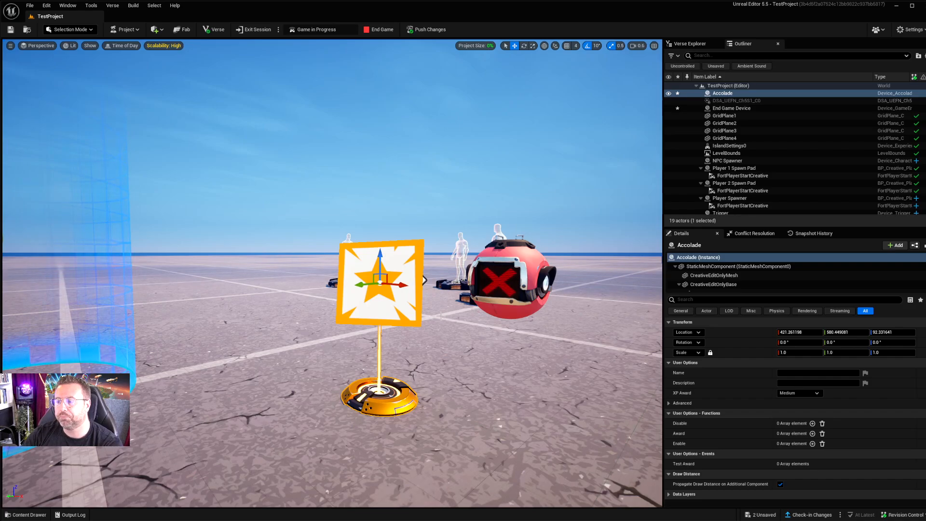
{"action": "right_click_drag", "start_coordinate": [463, 285], "coordinate": [426, 328]}
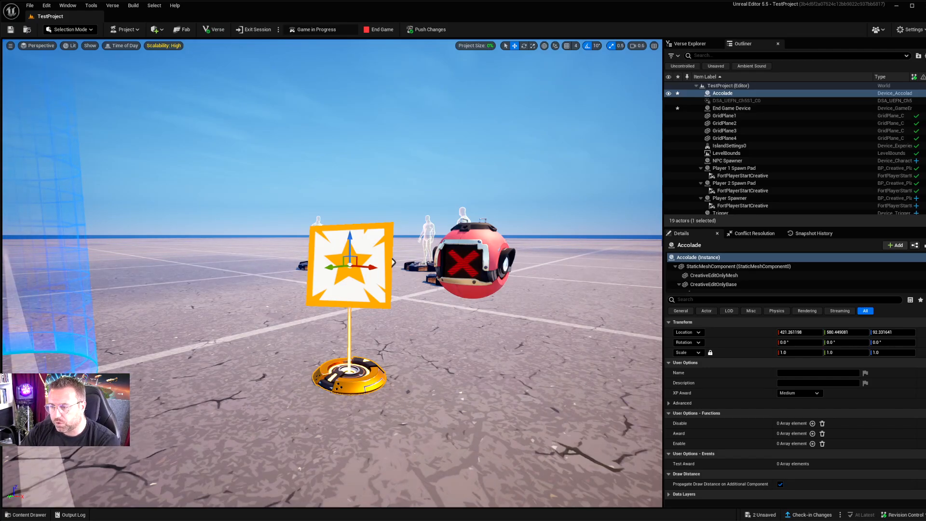
{"action": "key", "text": "s"}
{"action": "right_click_drag", "start_coordinate": [413, 358], "coordinate": [283, 341]}
{"action": "key", "text": "s"}
{"action": "key", "text": "e"}
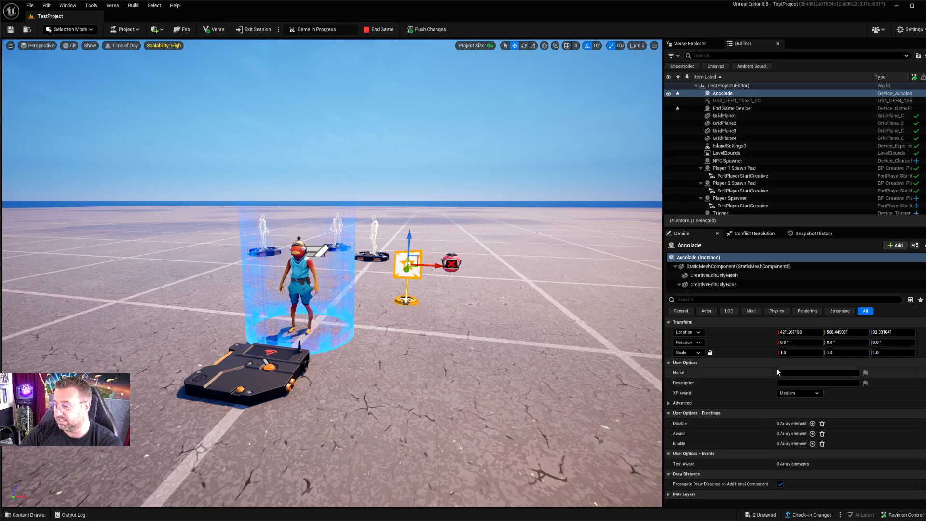
Step: Name the accolade "Fishstick Died" and set its XP Award to Small
{"action": "left_click", "coordinate": [787, 373]}
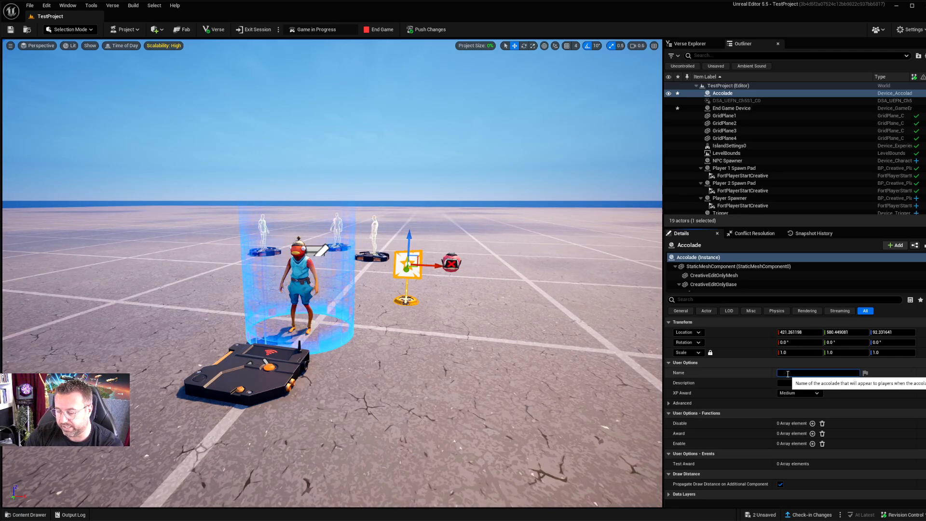
{"action": "type", "text": "Fishstick"}
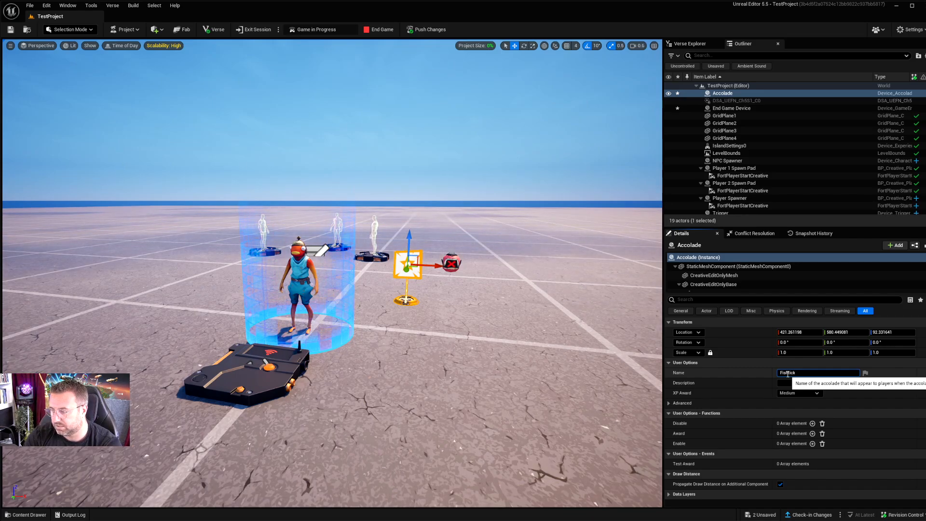
{"action": "type", "text": " Died"}
{"action": "left_click", "coordinate": [800, 382]}
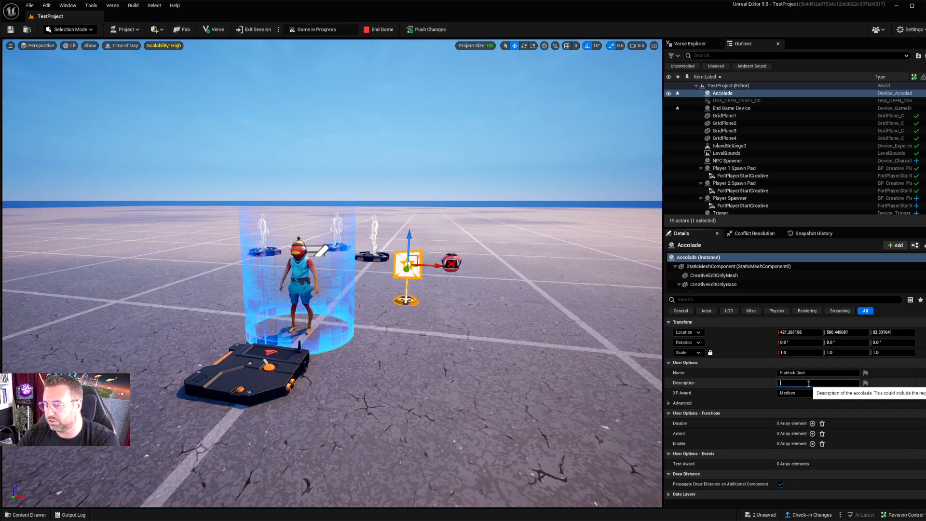
{"action": "left_click", "coordinate": [801, 393]}
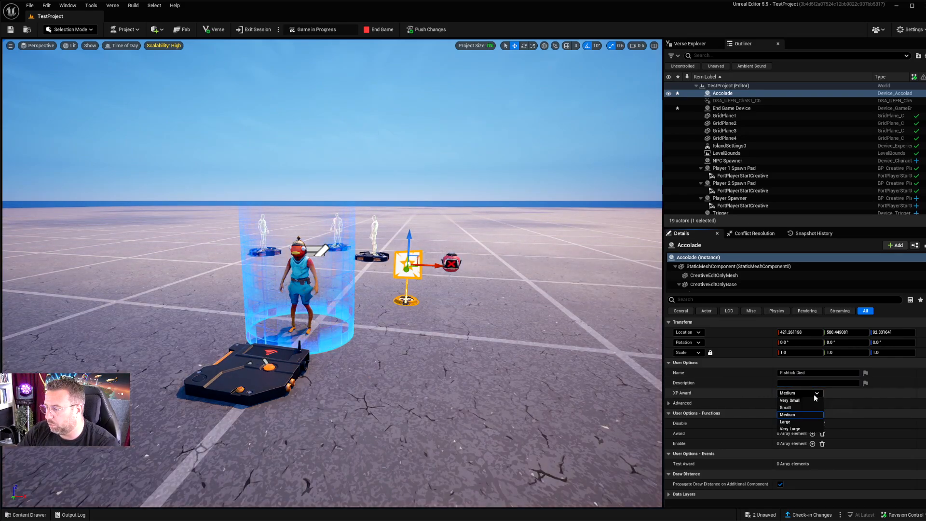
{"action": "left_click", "coordinate": [803, 407]}
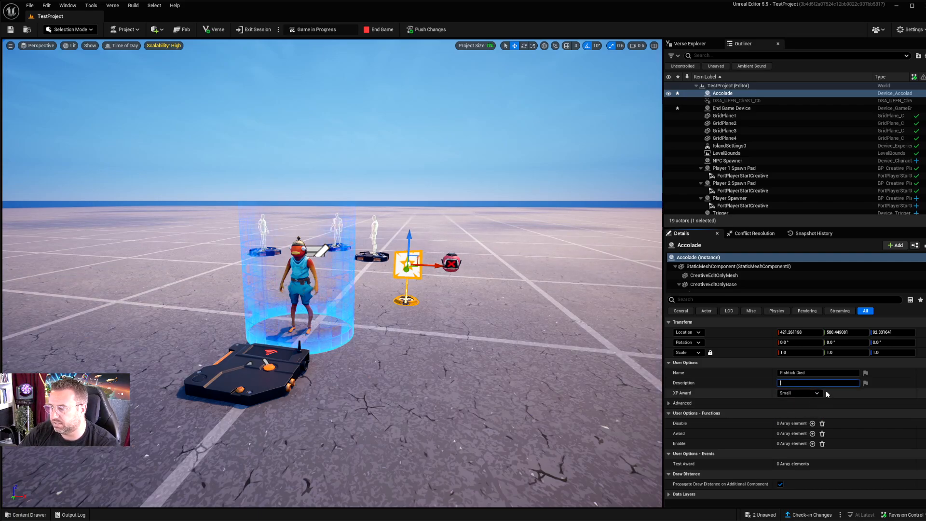
Step: Choose Small as the XP Award again and look through the Accolade device's advanced user options
{"action": "left_click", "coordinate": [816, 393]}
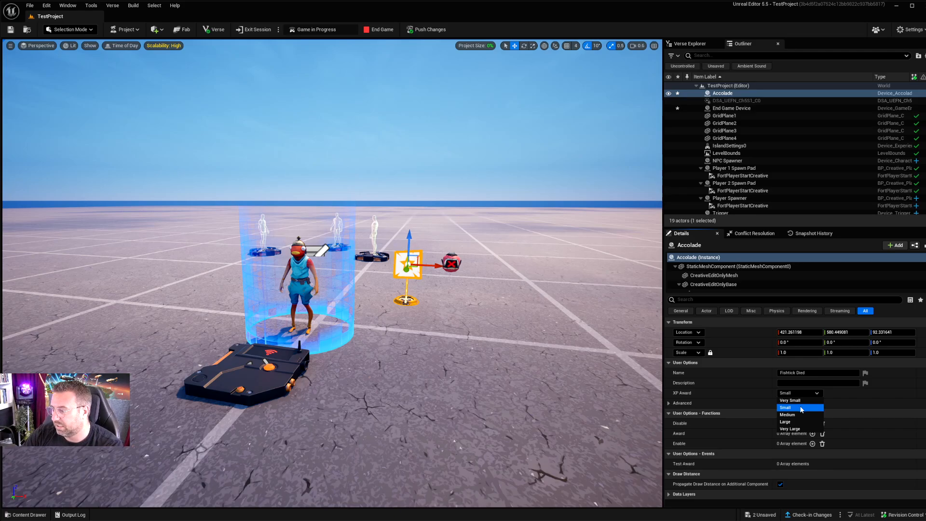
{"action": "left_click", "coordinate": [801, 408]}
{"action": "left_click", "coordinate": [788, 403]}
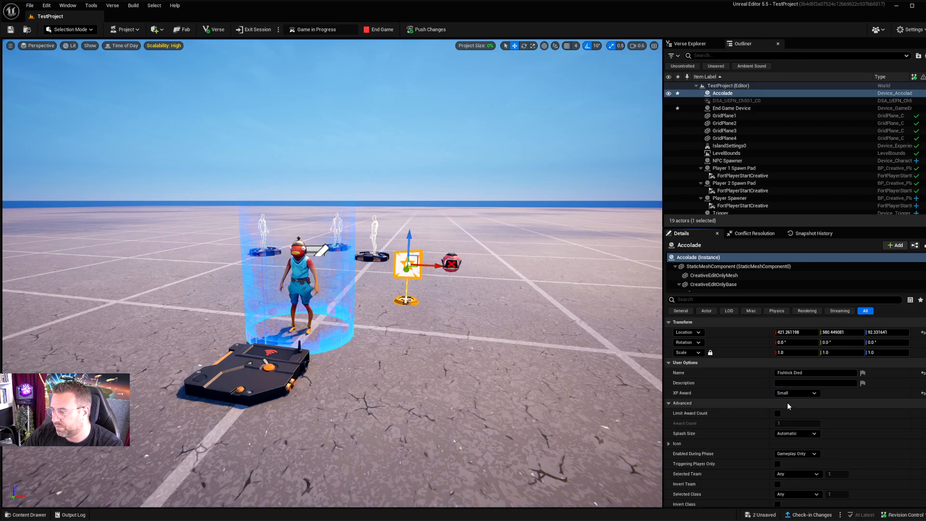
{"action": "scroll", "coordinate": [731, 395], "scroll_direction": "down", "scroll_amount": 4}
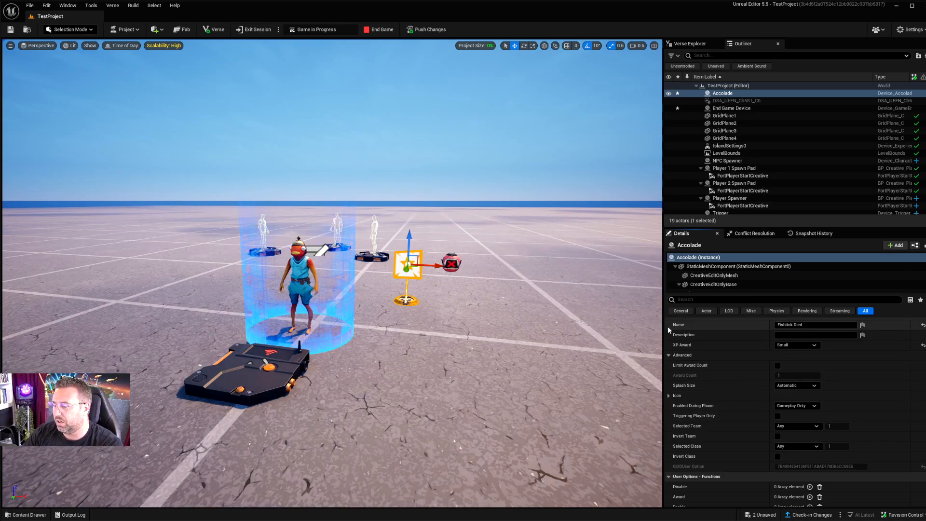
{"action": "scroll", "coordinate": [670, 356], "scroll_direction": "up", "scroll_amount": 4}
{"action": "left_click", "coordinate": [669, 362]}
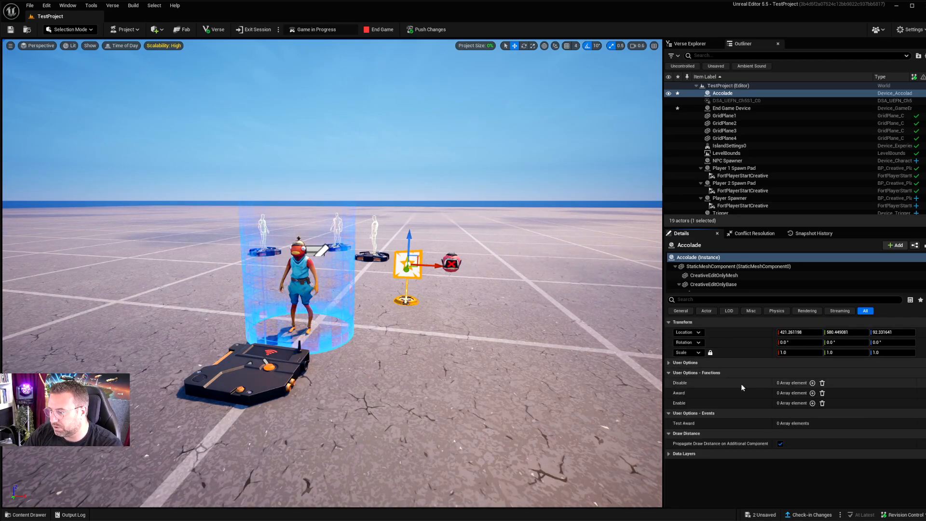
{"action": "left_click", "coordinate": [669, 362]}
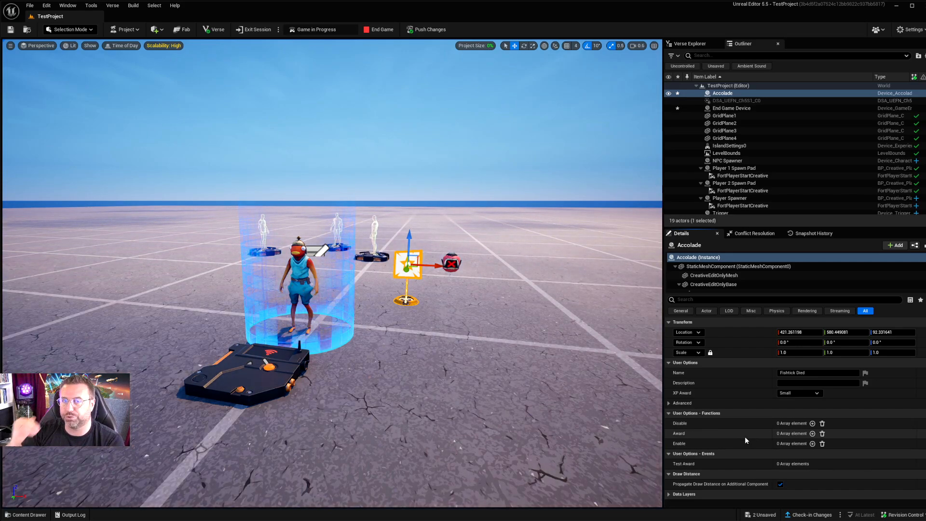
Step: Add a binding to the Accolade device's Award function, using the Trigger's On Triggered event
{"action": "left_click", "coordinate": [812, 433]}
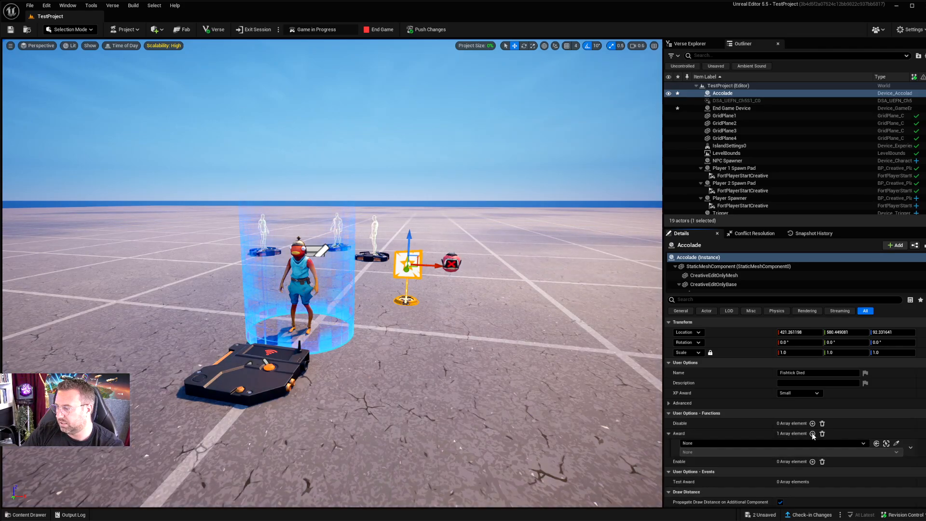
{"action": "left_click", "coordinate": [723, 443]}
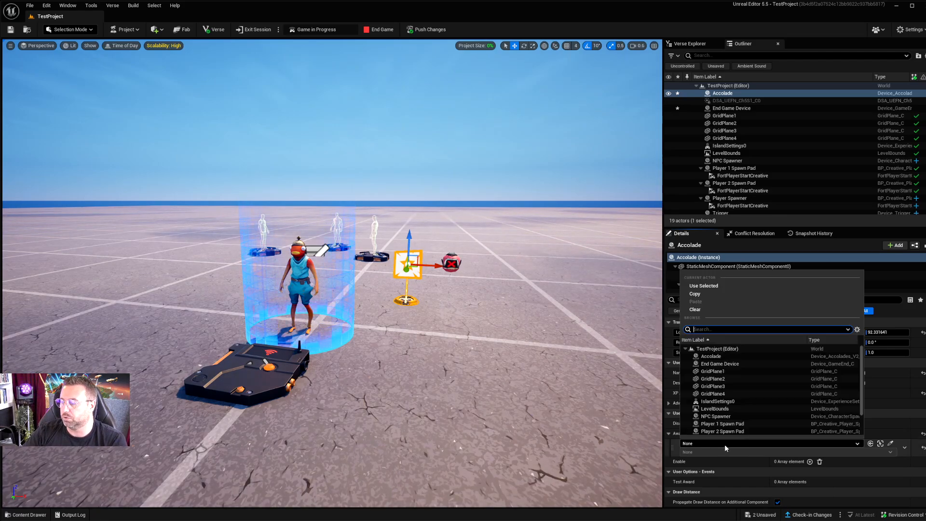
{"action": "scroll", "coordinate": [728, 382], "scroll_direction": "down", "scroll_amount": 2}
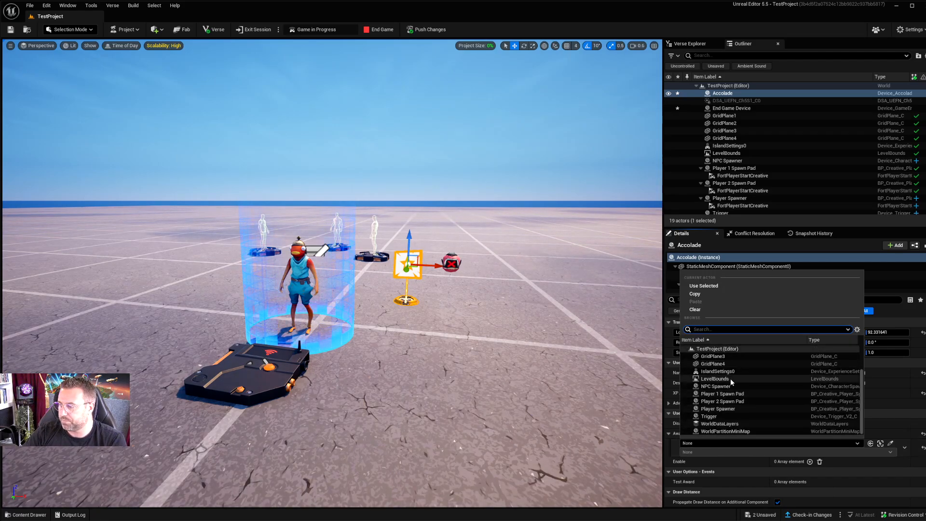
{"action": "left_click", "coordinate": [710, 419]}
{"action": "left_click", "coordinate": [718, 451]}
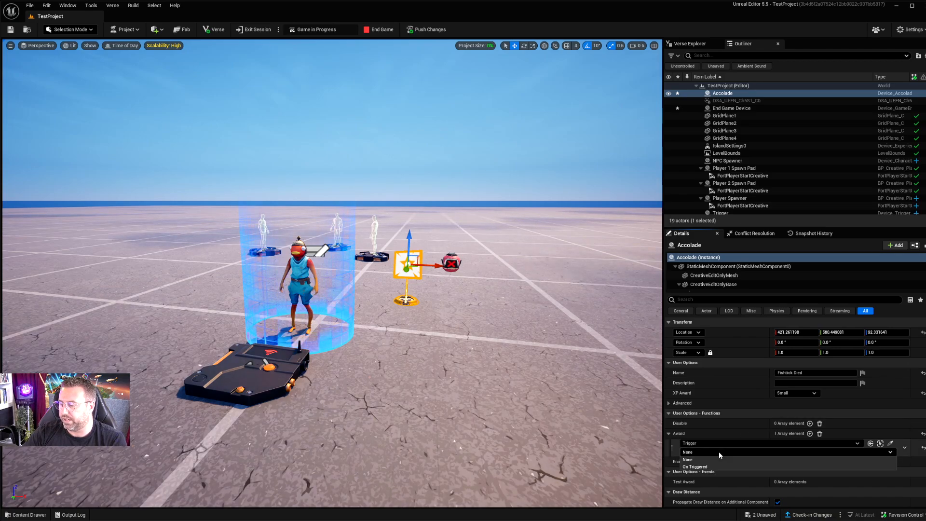
{"action": "left_click", "coordinate": [726, 464]}
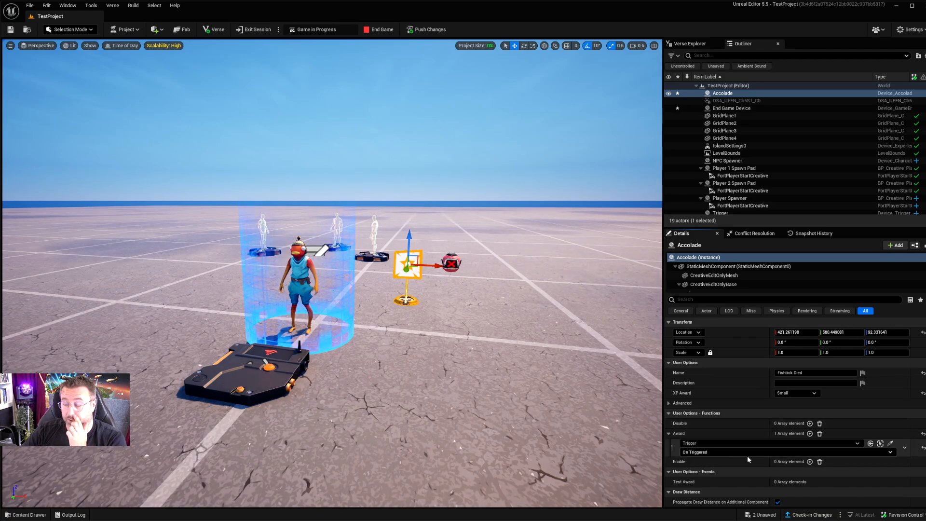
Step: Switch the accolade's Award binding to the NPC Spawner with the On Eliminated event
{"action": "left_click", "coordinate": [751, 443]}
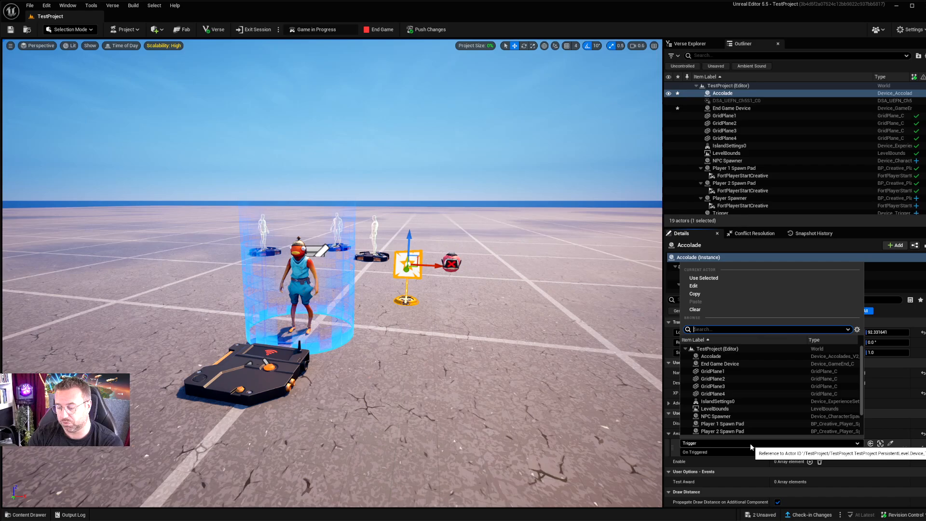
{"action": "type", "text": "npc"}
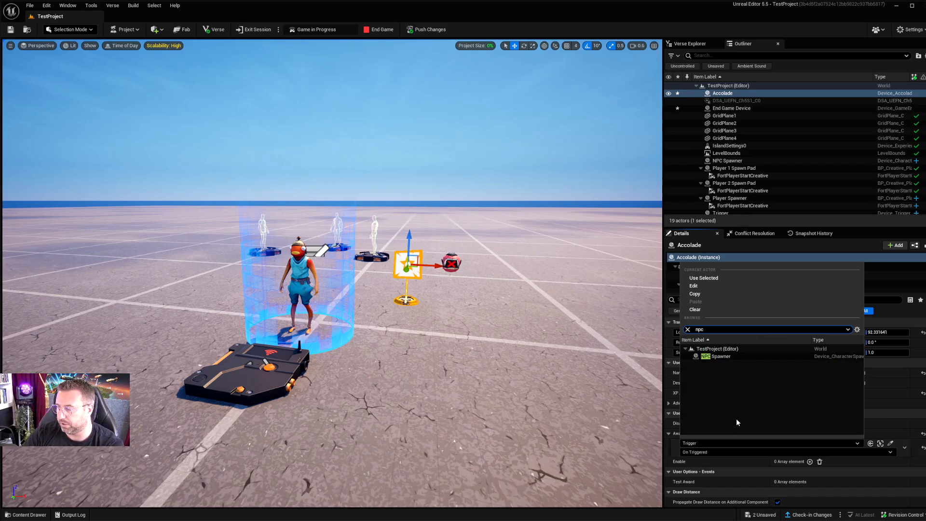
{"action": "left_click", "coordinate": [738, 356]}
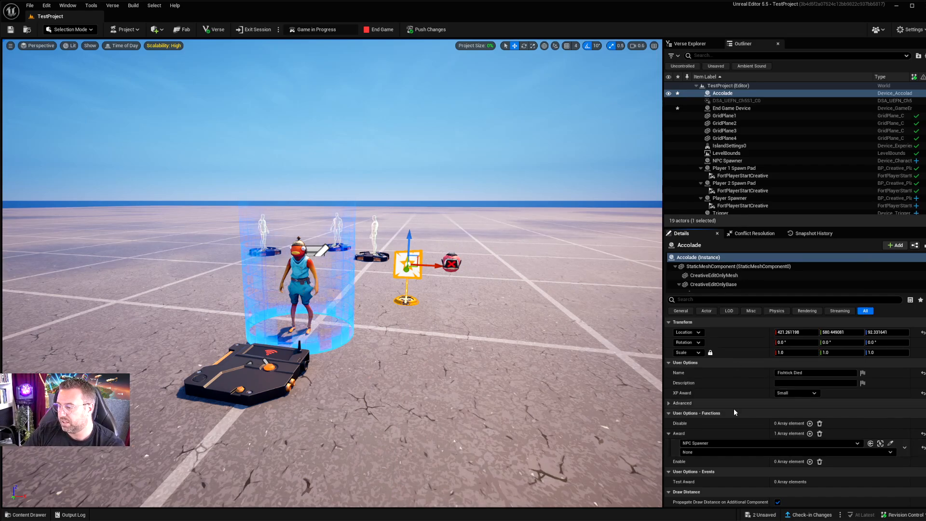
{"action": "left_click", "coordinate": [716, 451]}
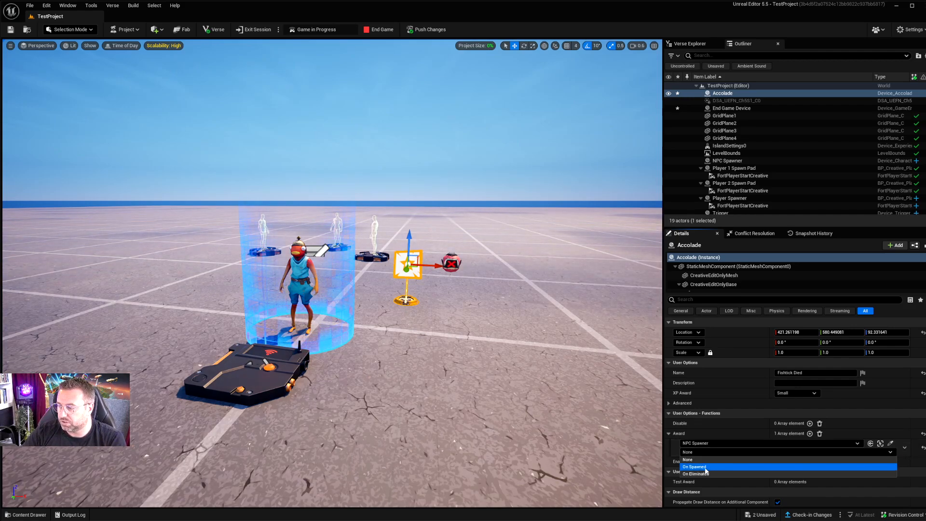
{"action": "left_click", "coordinate": [714, 474]}
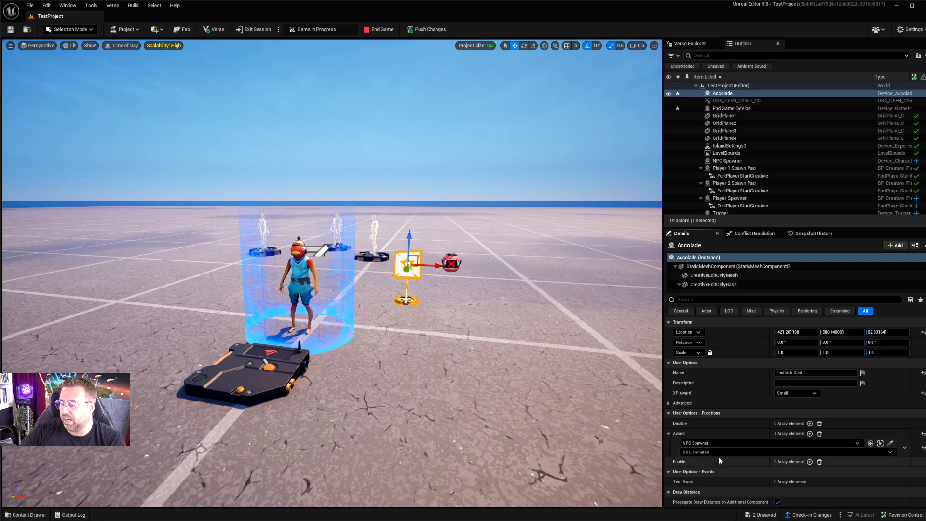
Step: Set the accolade's Award binding back to the Trigger with the On Triggered event and collapse the Award entry
{"action": "left_click", "coordinate": [730, 451]}
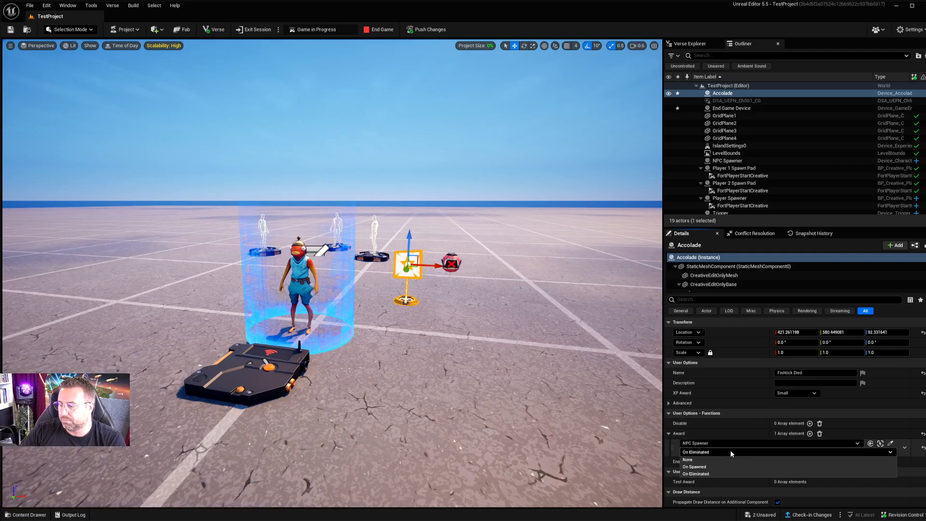
{"action": "left_click", "coordinate": [730, 450]}
{"action": "left_click", "coordinate": [731, 442]}
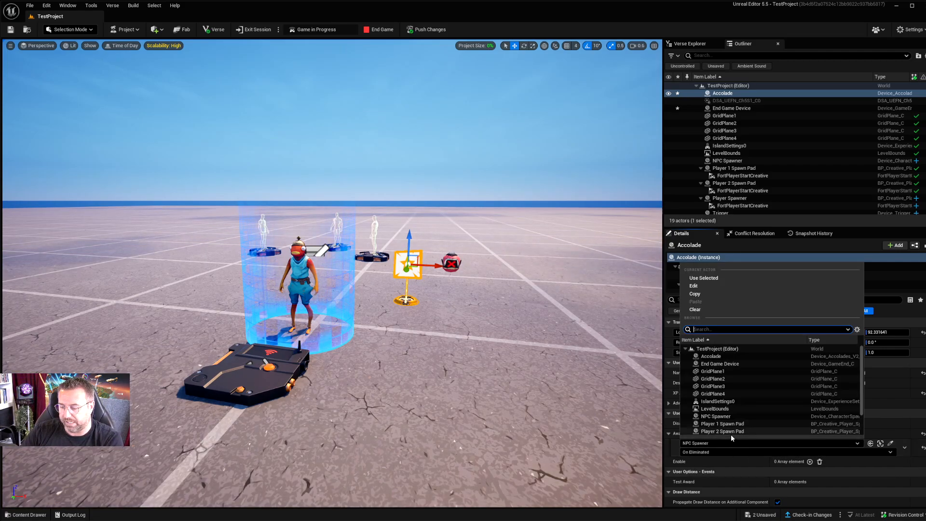
{"action": "type", "text": "tr"}
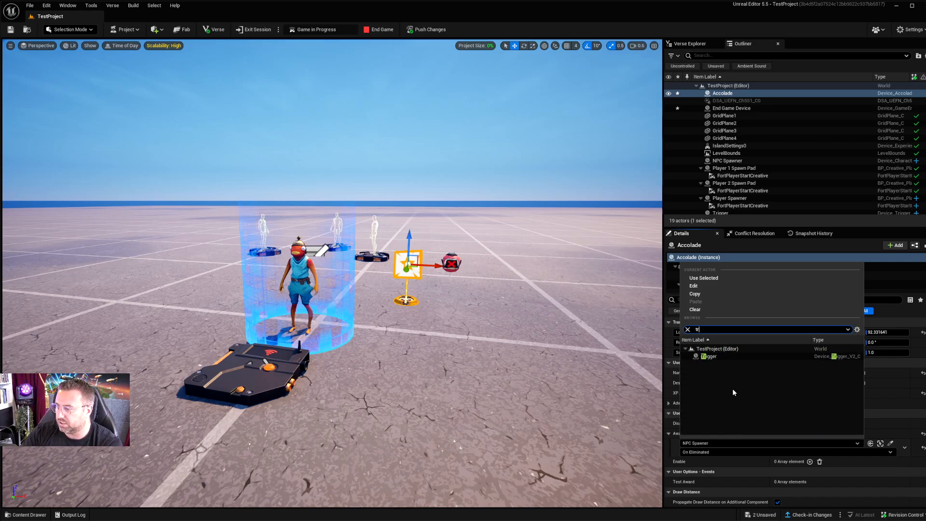
{"action": "left_click", "coordinate": [714, 357]}
{"action": "left_click", "coordinate": [707, 452]}
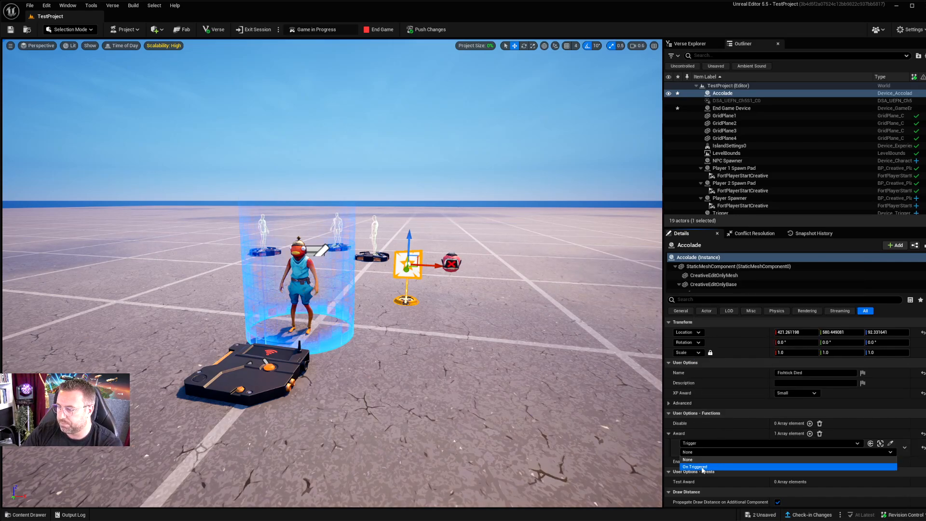
{"action": "left_click", "coordinate": [694, 466]}
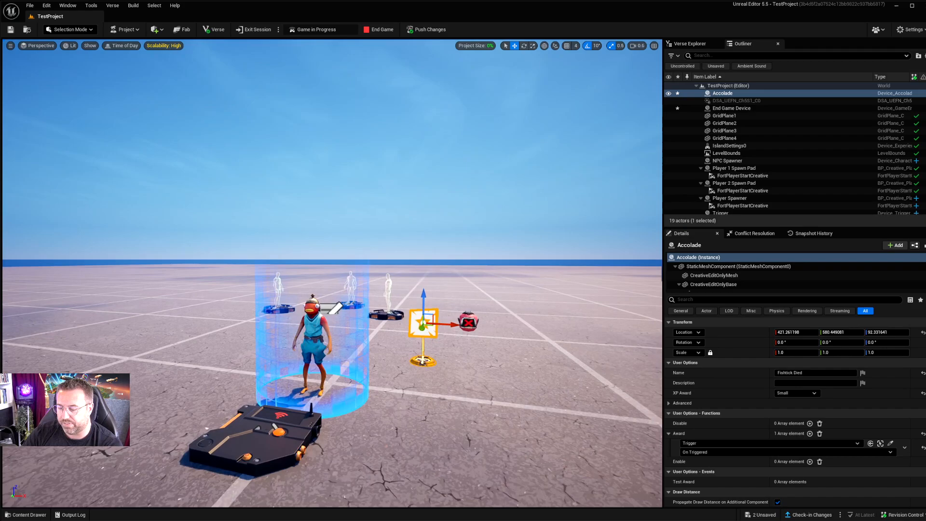
{"action": "right_click_drag", "start_coordinate": [482, 337], "coordinate": [477, 349]}
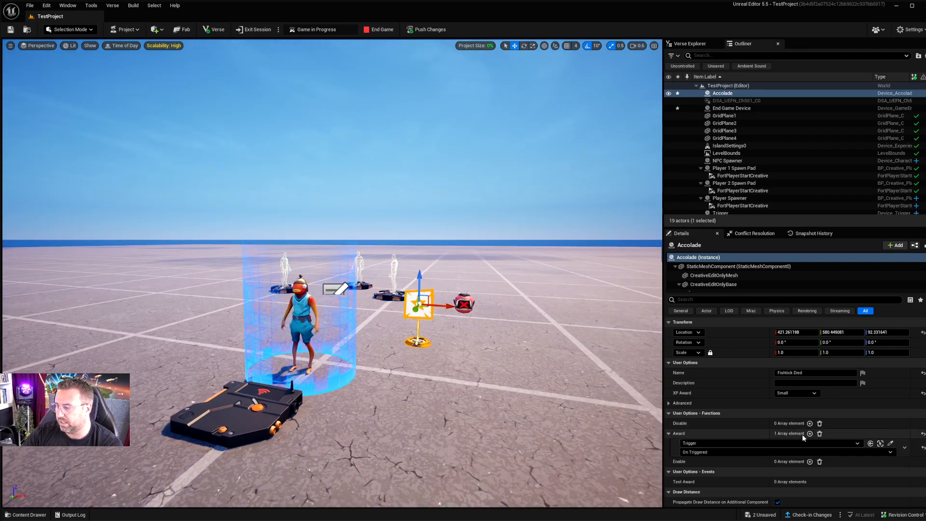
{"action": "left_click", "coordinate": [668, 433]}
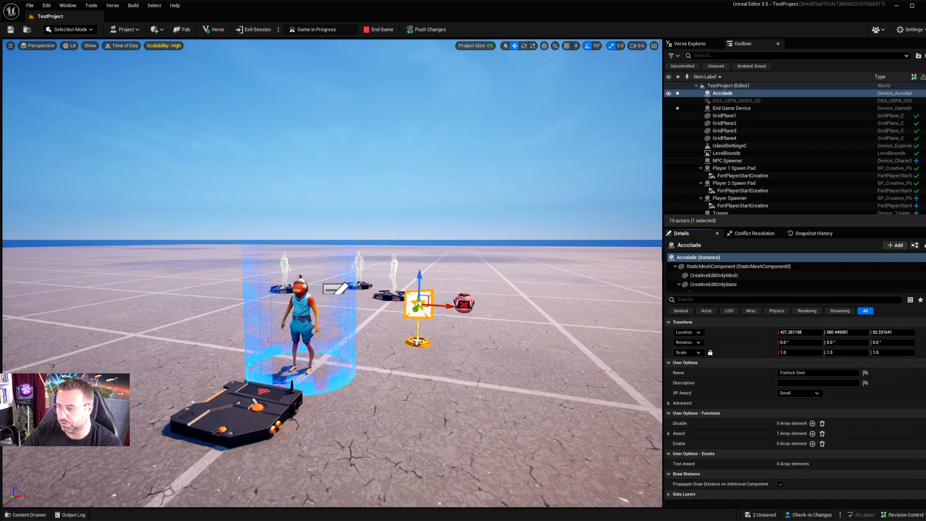
Step: Select the End Game Device and review its advanced options, such as What to End and the end callouts
{"action": "left_click", "coordinate": [466, 303]}
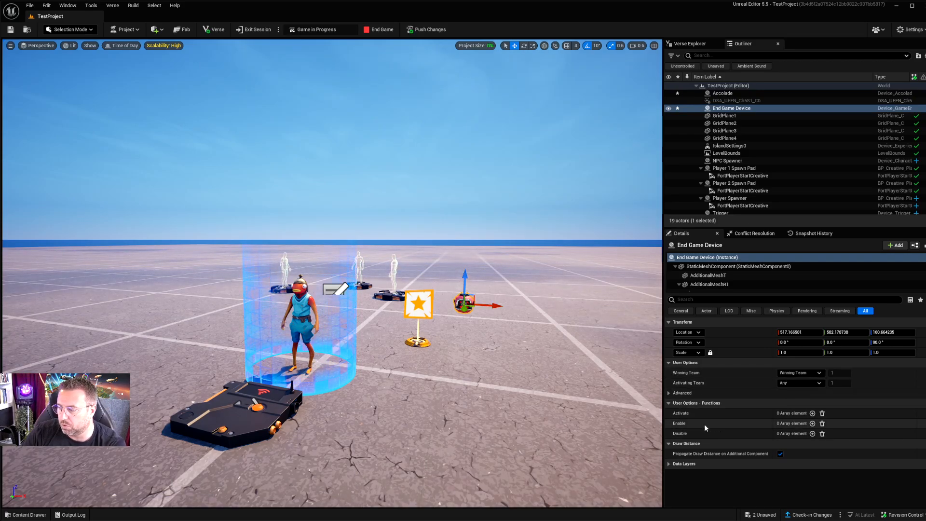
{"action": "left_click", "coordinate": [677, 393]}
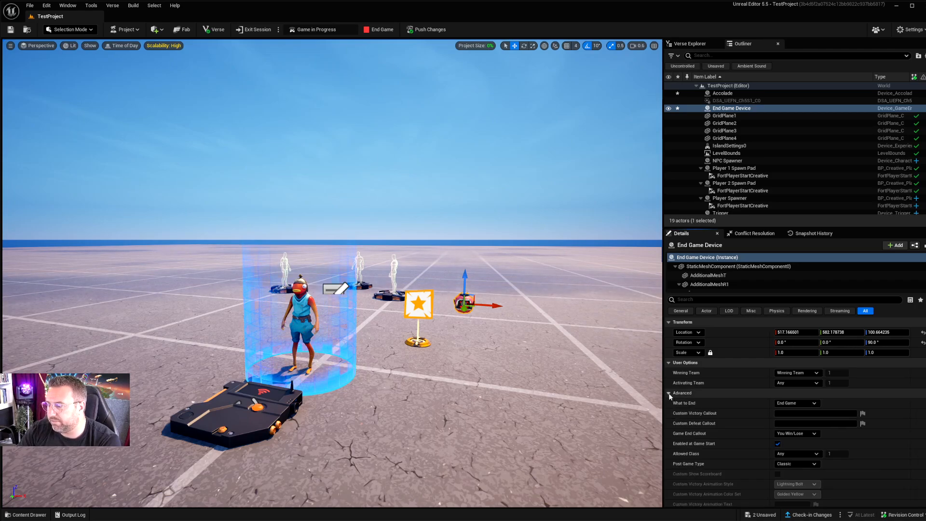
{"action": "scroll", "coordinate": [720, 434], "scroll_direction": "down", "scroll_amount": 1}
{"action": "scroll", "coordinate": [797, 383], "scroll_direction": "down", "scroll_amount": 4}
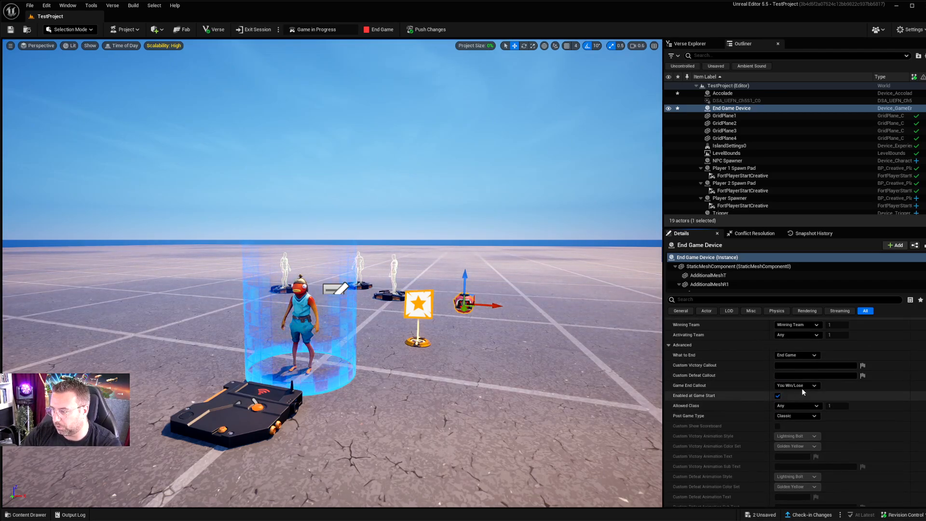
{"action": "scroll", "coordinate": [772, 386], "scroll_direction": "up", "scroll_amount": 4}
{"action": "left_click", "coordinate": [813, 392]}
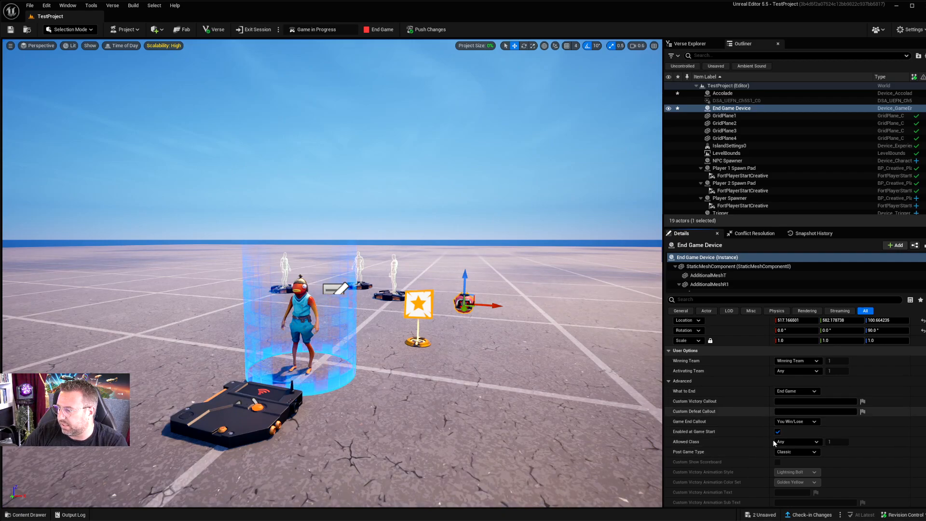
{"action": "left_click", "coordinate": [668, 381]}
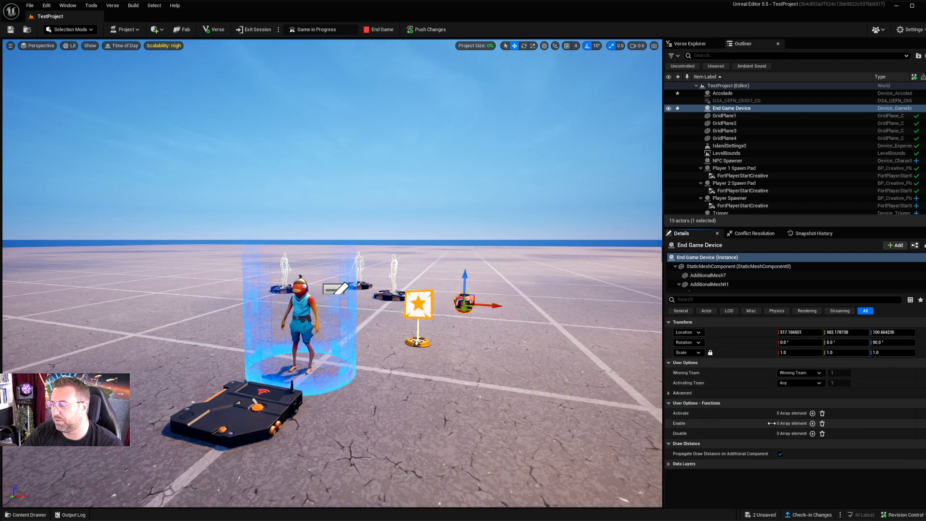
Step: Bind the End Game Device's Activate function to the Trigger's On Triggered event
{"action": "left_click", "coordinate": [812, 414]}
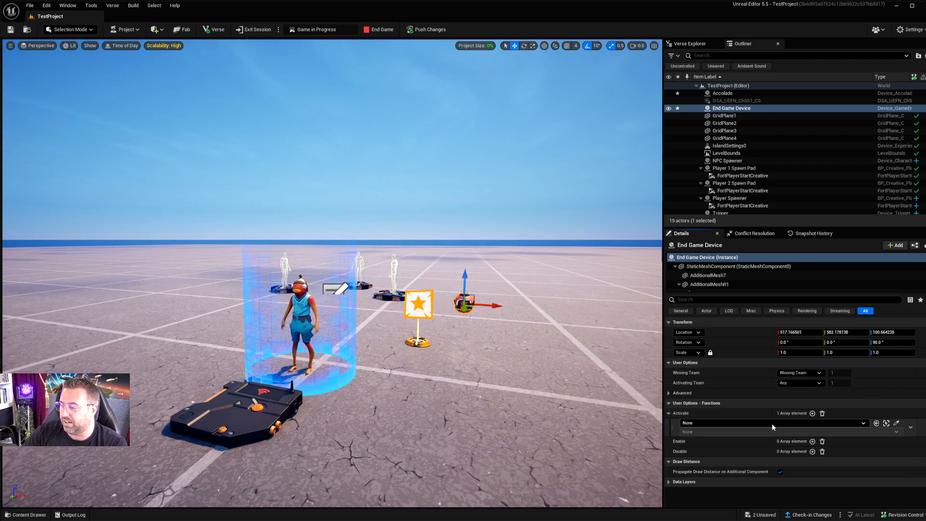
{"action": "left_click", "coordinate": [797, 422]}
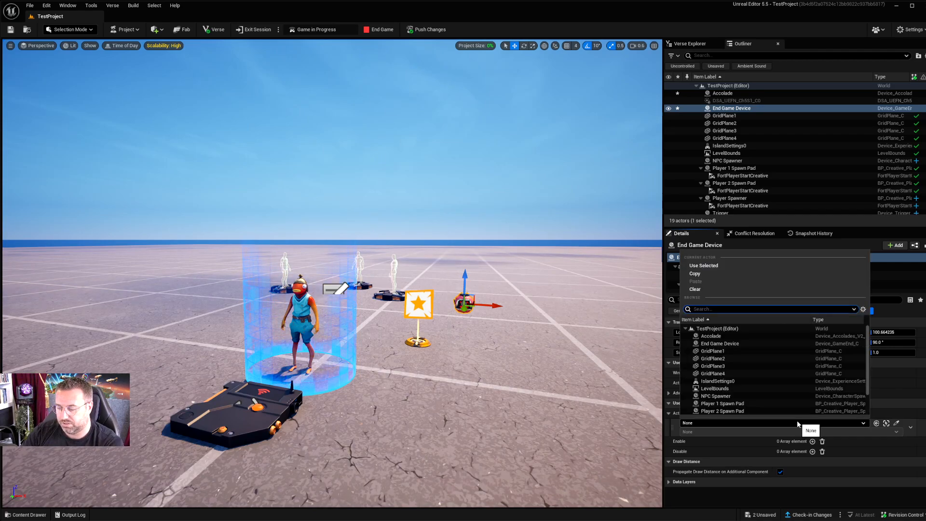
{"action": "type", "text": "trigg"}
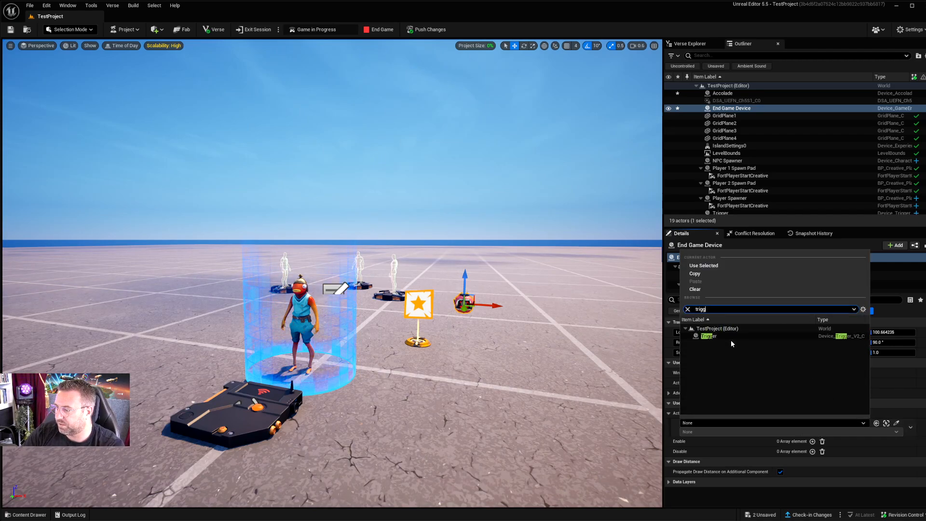
{"action": "left_click", "coordinate": [731, 338]}
{"action": "left_click", "coordinate": [712, 432]}
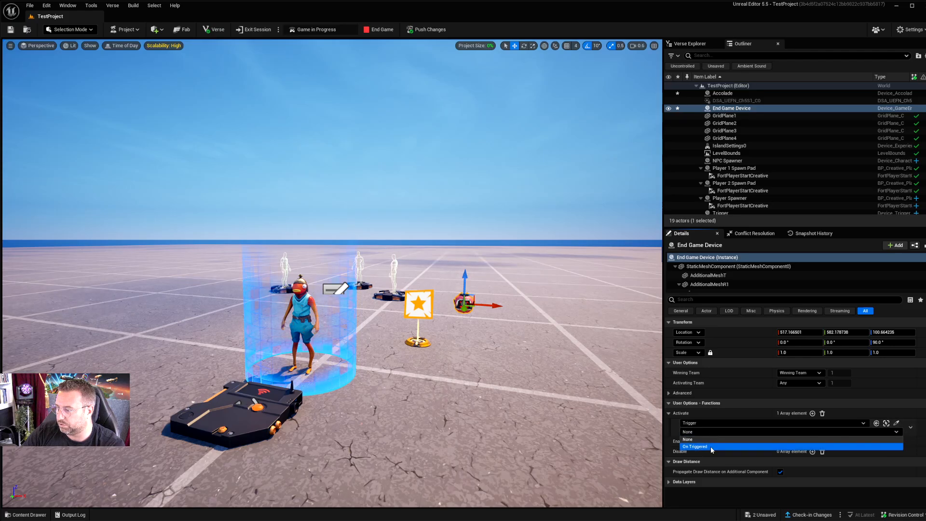
{"action": "left_click", "coordinate": [711, 447]}
Step: Select the Trigger and examine the functions linked under its On Triggered event
{"action": "right_click_drag", "start_coordinate": [325, 402], "coordinate": [309, 413]}
{"action": "key", "text": "s"}
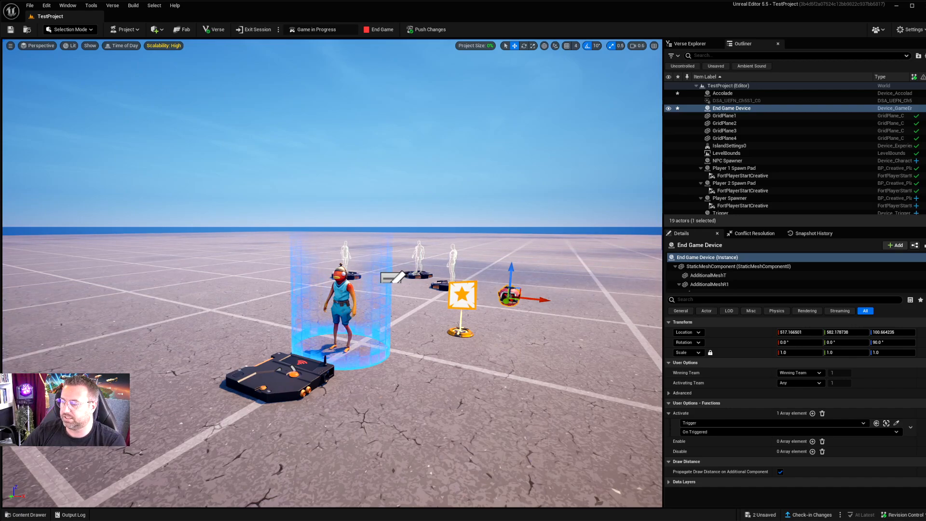
{"action": "left_click", "coordinate": [281, 386]}
{"action": "scroll", "coordinate": [771, 411], "scroll_direction": "down", "scroll_amount": 5}
{"action": "scroll", "coordinate": [758, 432], "scroll_direction": "down", "scroll_amount": 8}
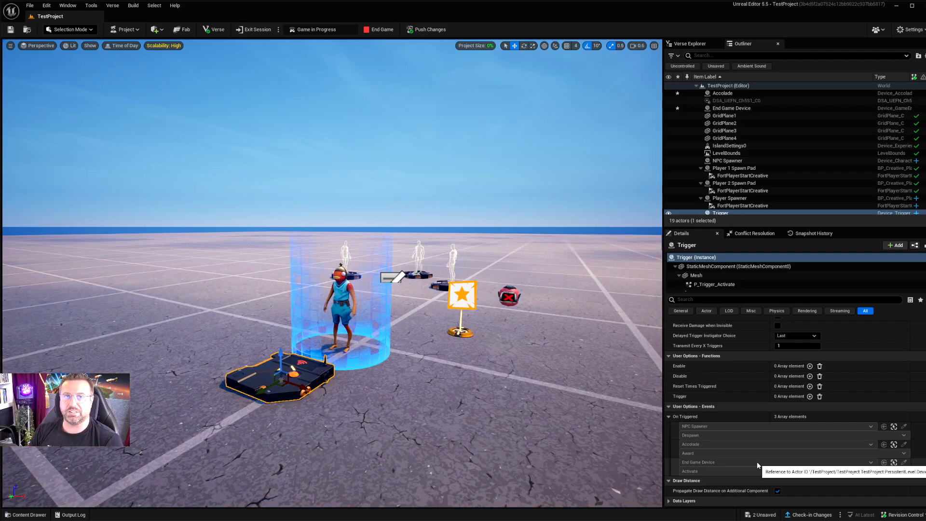
Step: Delete the Trigger binding from the End Game Device's Activate function
{"action": "left_click", "coordinate": [510, 296]}
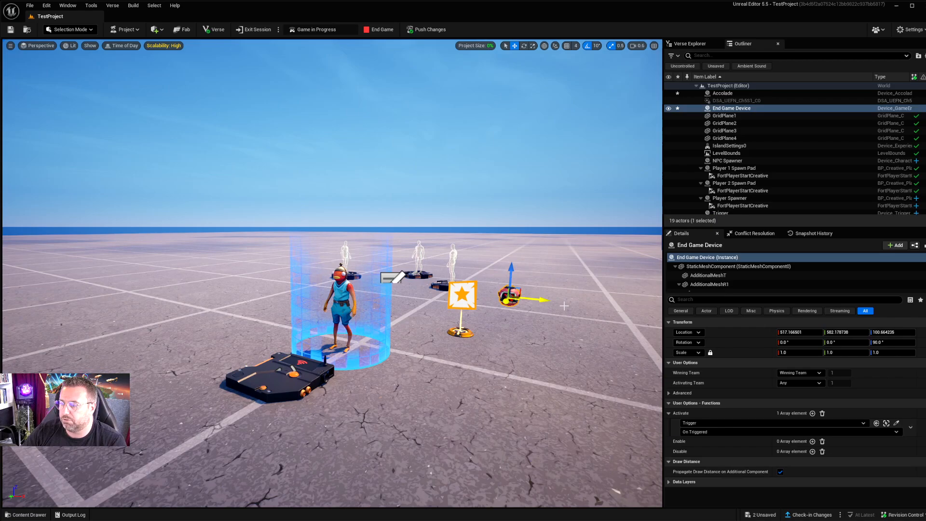
{"action": "left_click", "coordinate": [911, 430]}
{"action": "left_click", "coordinate": [920, 447]}
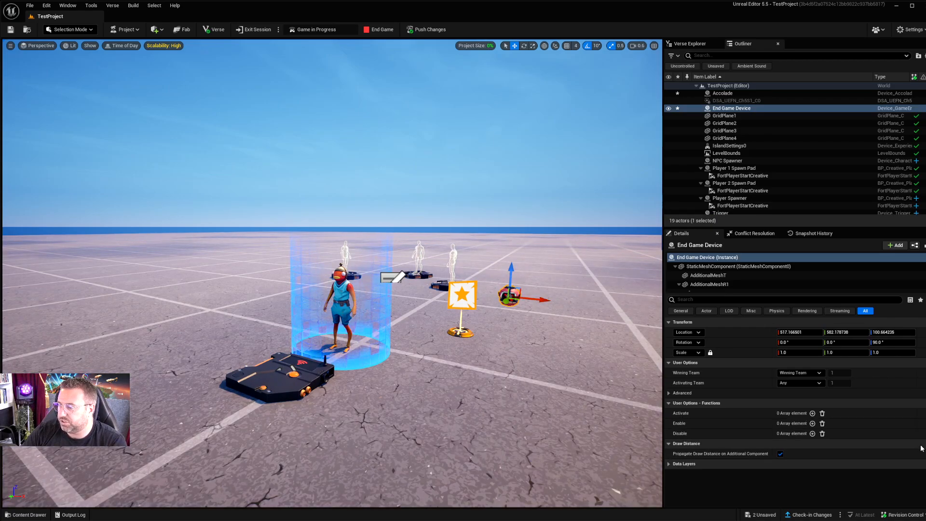
Step: Find the Timer Device among the Fortnite devices, place it on the ground beside the NPC and raise it to about Z 88
{"action": "left_click", "coordinate": [22, 515]}
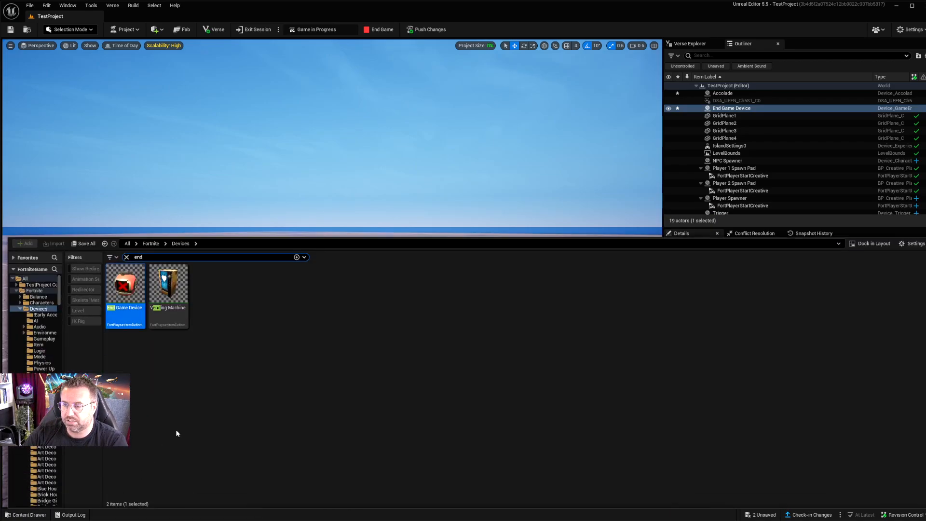
{"action": "left_click", "coordinate": [127, 257]}
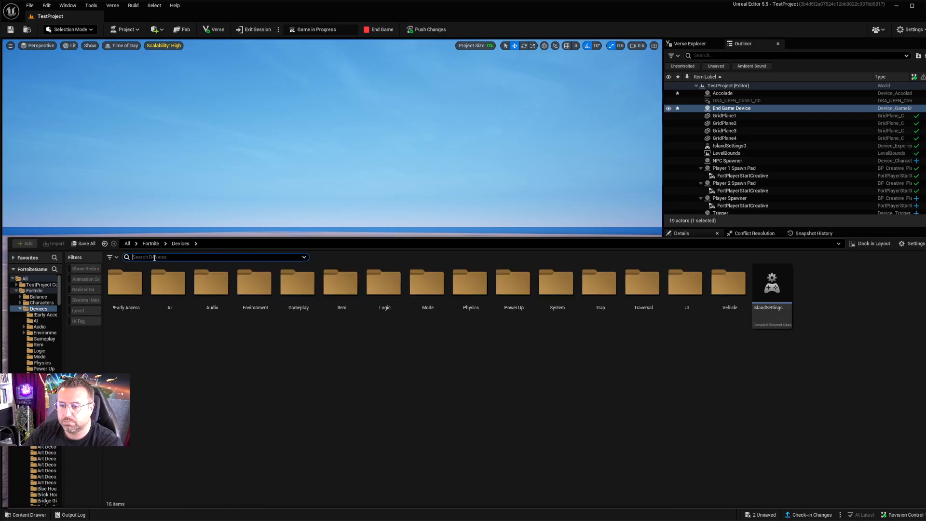
{"action": "type", "text": "timer"}
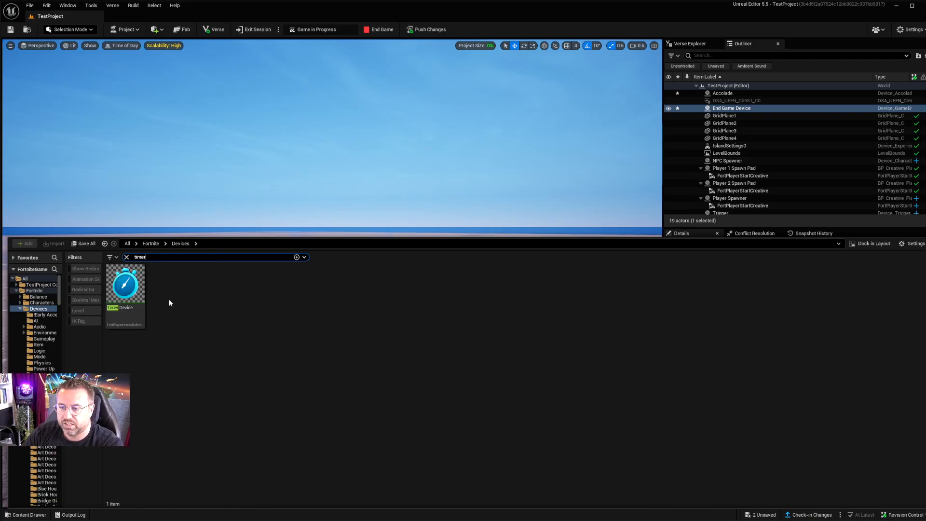
{"action": "left_click_drag", "start_coordinate": [125, 285], "coordinate": [271, 264]}
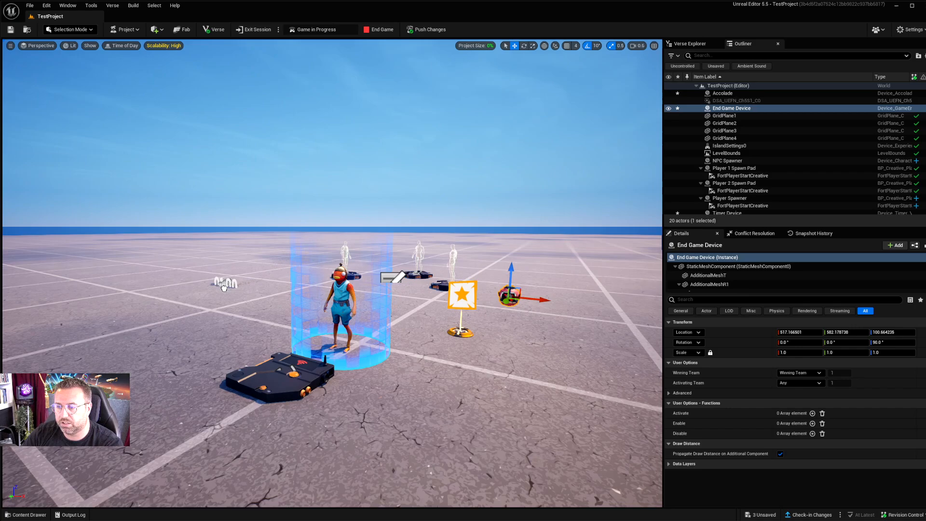
{"action": "left_click_drag", "start_coordinate": [215, 307], "coordinate": [215, 260]}
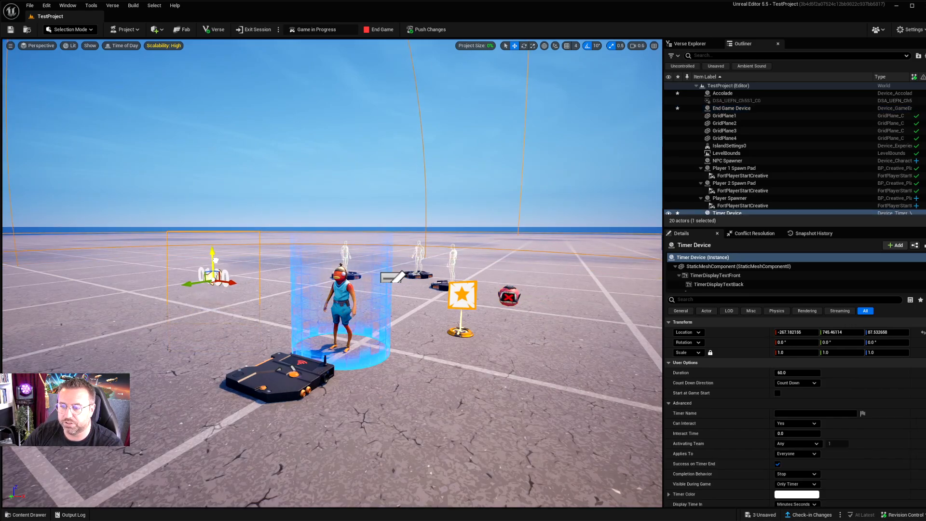
Step: Set the Timer Device's Duration to 20 and enable Start at Game Start
{"action": "left_click", "coordinate": [813, 384]}
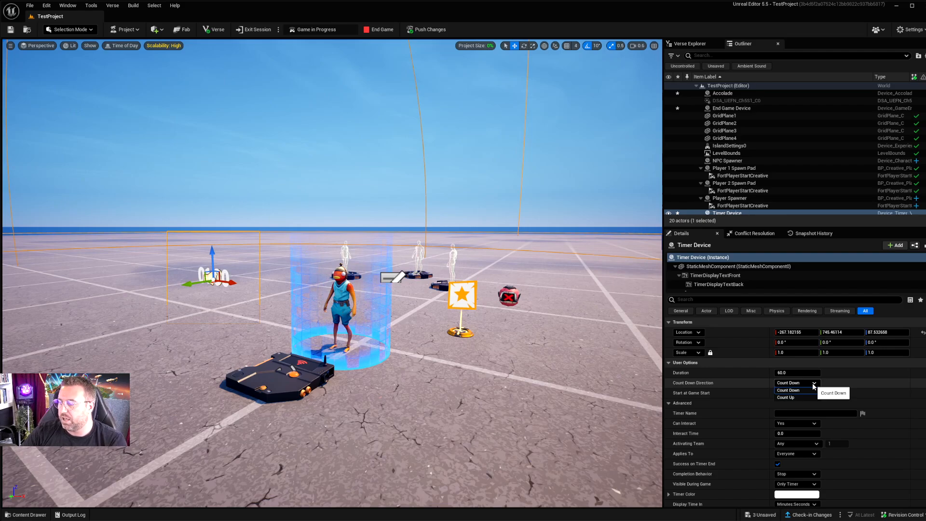
{"action": "left_click", "coordinate": [802, 370]}
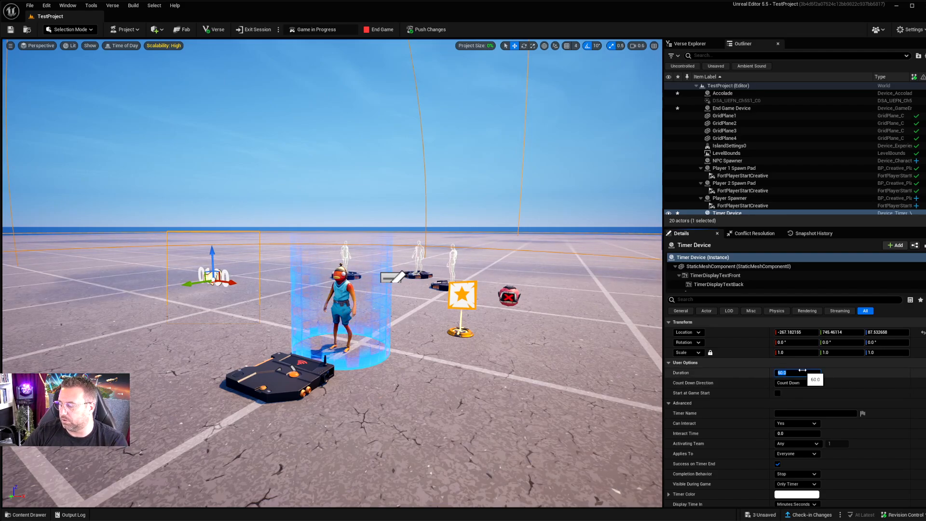
{"action": "type", "text": "20"}
{"action": "key", "text": "Return"}
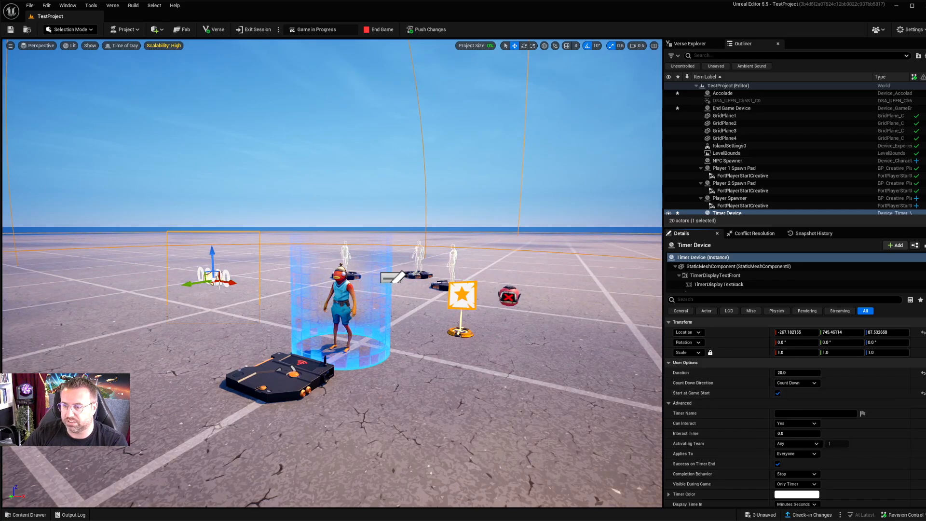
Step: Move the Timer Device into the air above the NPC, at about Z 283, and set its Timer Name to Game End
{"action": "left_click_drag", "start_coordinate": [212, 282], "coordinate": [397, 192]}
{"action": "left_click", "coordinate": [788, 413]}
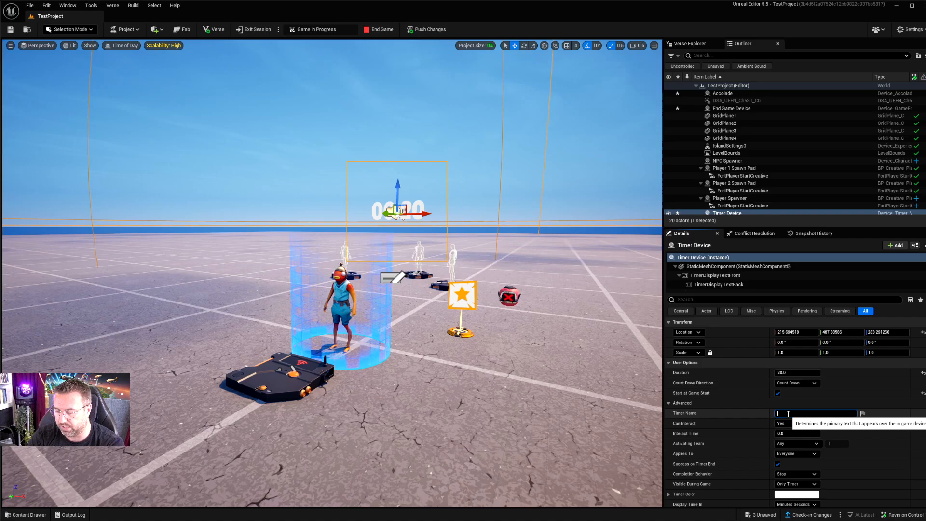
{"action": "type", "text": "Game End"}
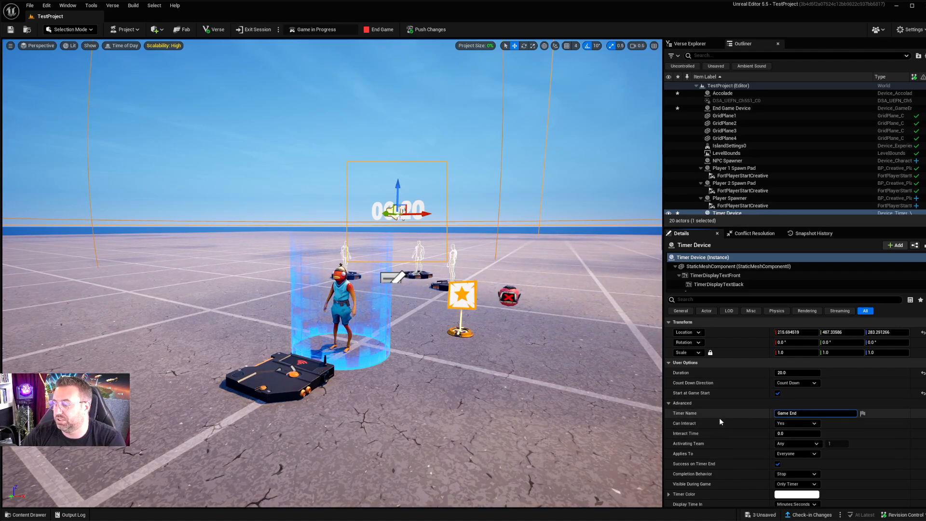
Step: Review the Timer Device's advanced options, such as completion behavior, HUD display, persistence and urgency mode, down to its functions
{"action": "scroll", "coordinate": [757, 419], "scroll_direction": "down", "scroll_amount": 2}
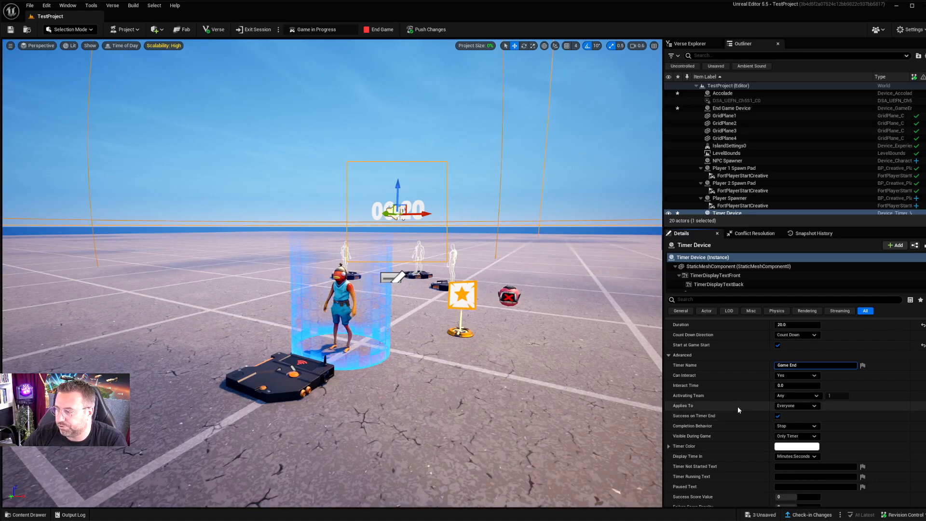
{"action": "scroll", "coordinate": [728, 410], "scroll_direction": "down", "scroll_amount": 2}
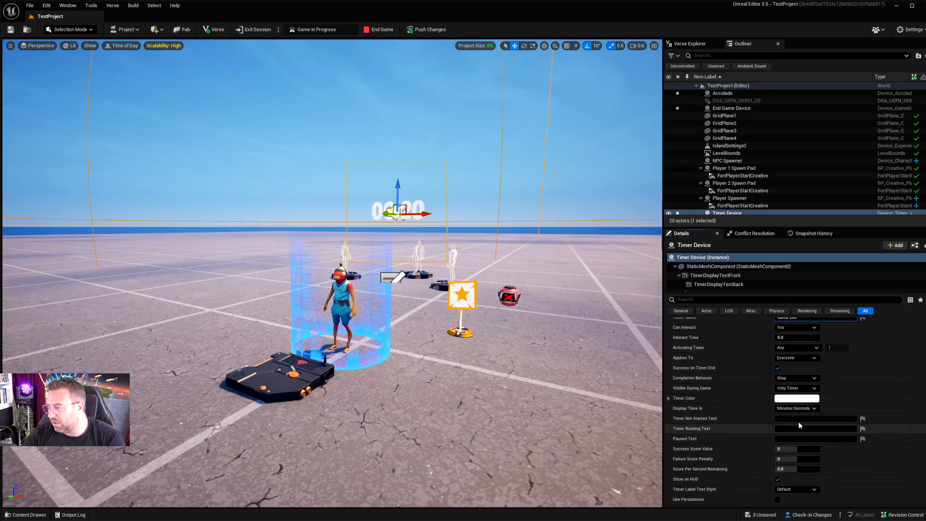
{"action": "scroll", "coordinate": [745, 418], "scroll_direction": "down", "scroll_amount": 4}
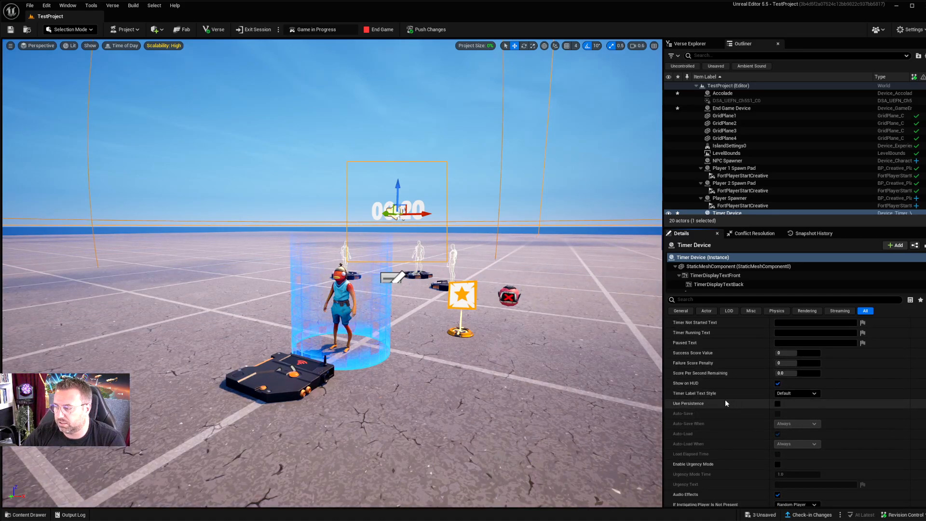
{"action": "scroll", "coordinate": [757, 415], "scroll_direction": "down", "scroll_amount": 1}
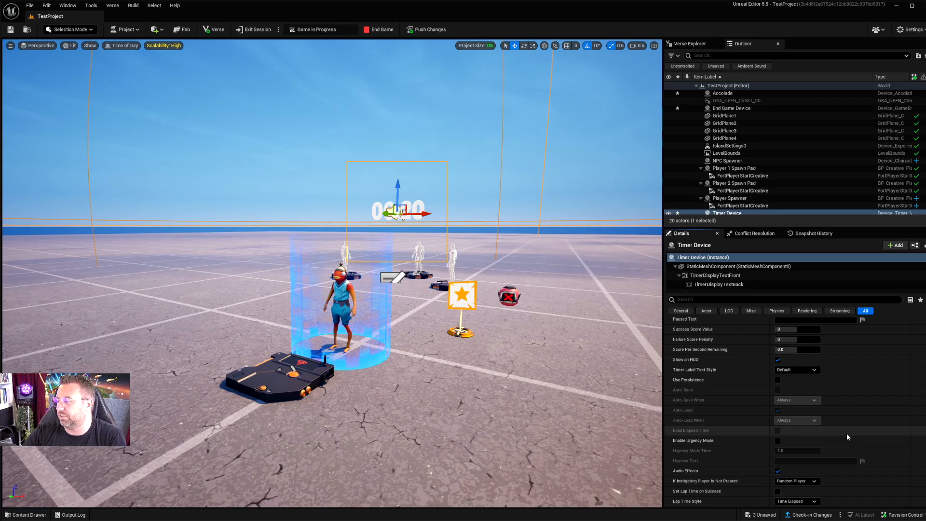
{"action": "scroll", "coordinate": [751, 425], "scroll_direction": "down", "scroll_amount": 5}
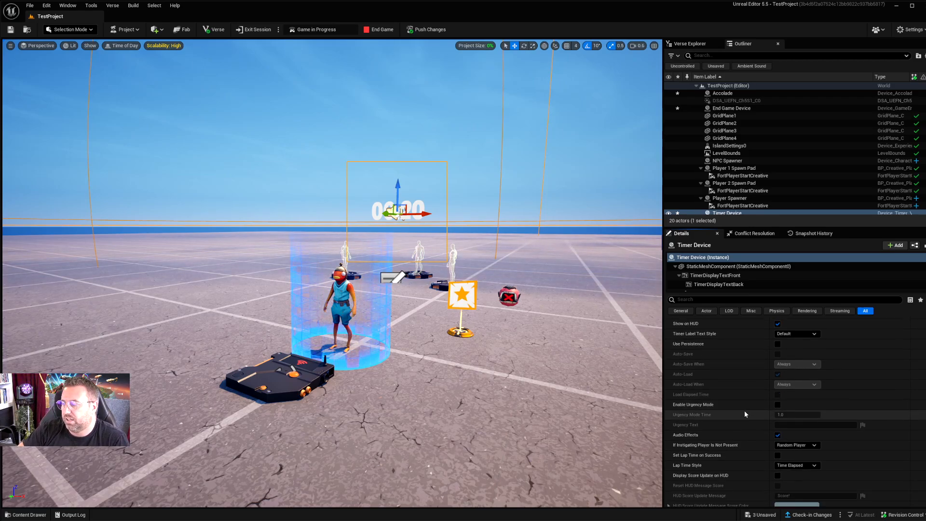
{"action": "scroll", "coordinate": [740, 414], "scroll_direction": "down", "scroll_amount": 5}
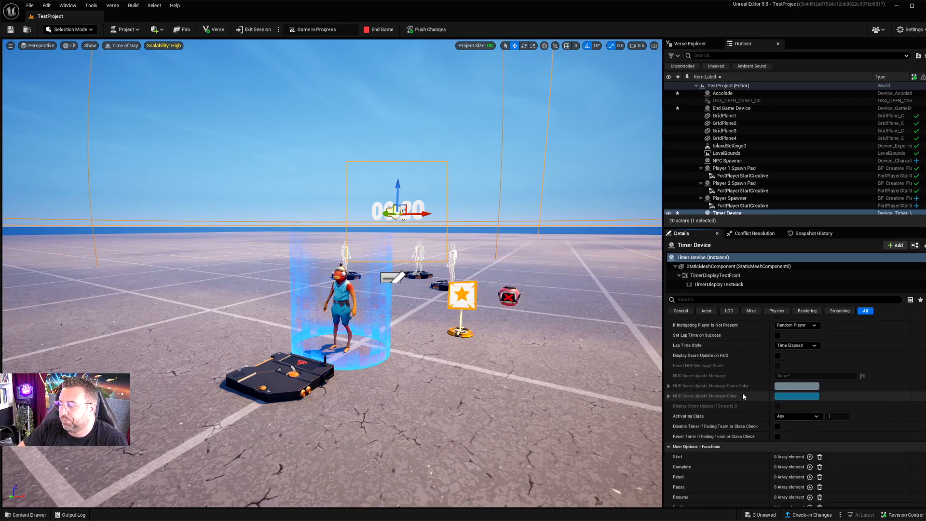
{"action": "scroll", "coordinate": [725, 395], "scroll_direction": "down", "scroll_amount": 5}
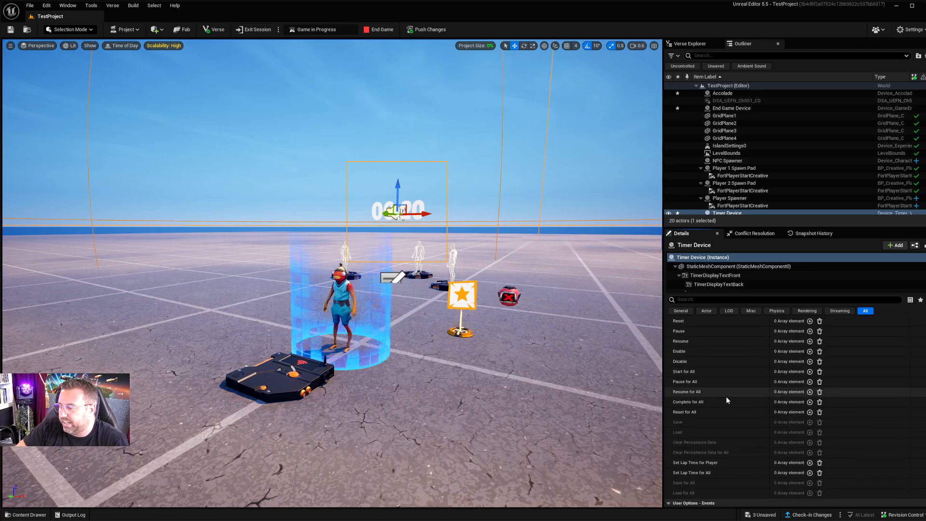
Step: Bind the Timer Device's Start function to the Trigger's On Triggered event
{"action": "scroll", "coordinate": [724, 414], "scroll_direction": "up", "scroll_amount": 3}
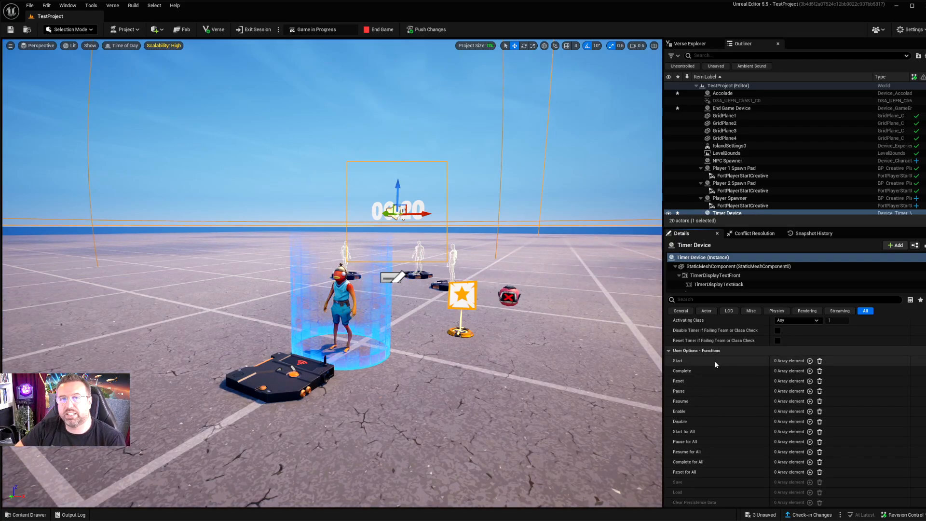
{"action": "left_click", "coordinate": [809, 360]}
{"action": "left_click", "coordinate": [785, 371]}
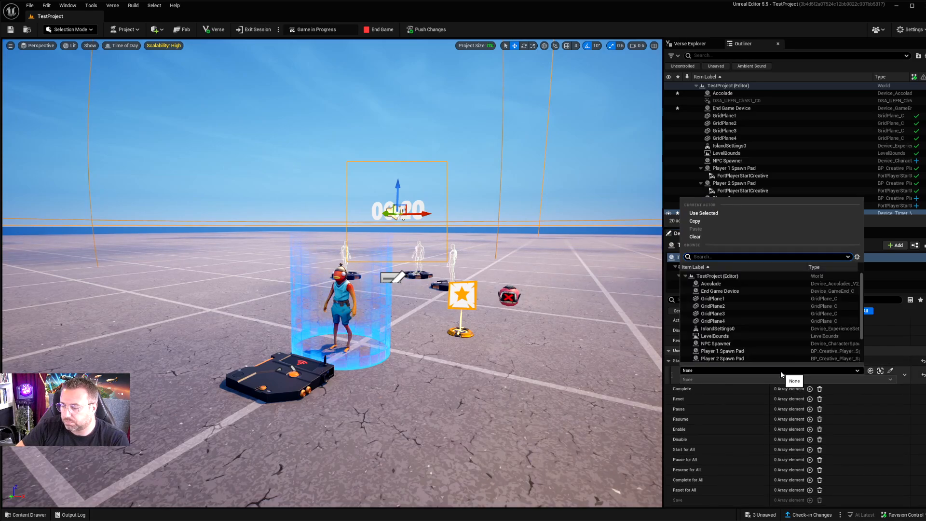
{"action": "type", "text": "trigg"}
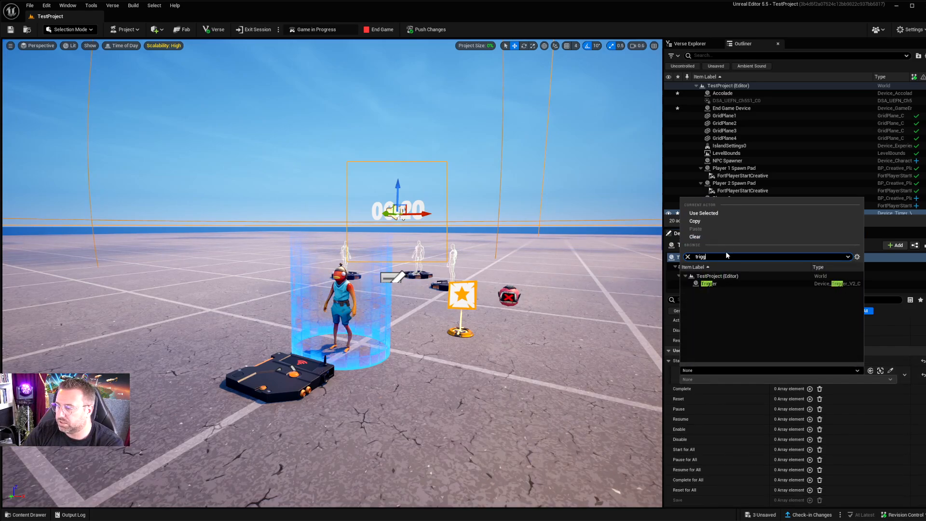
{"action": "left_click", "coordinate": [710, 284]}
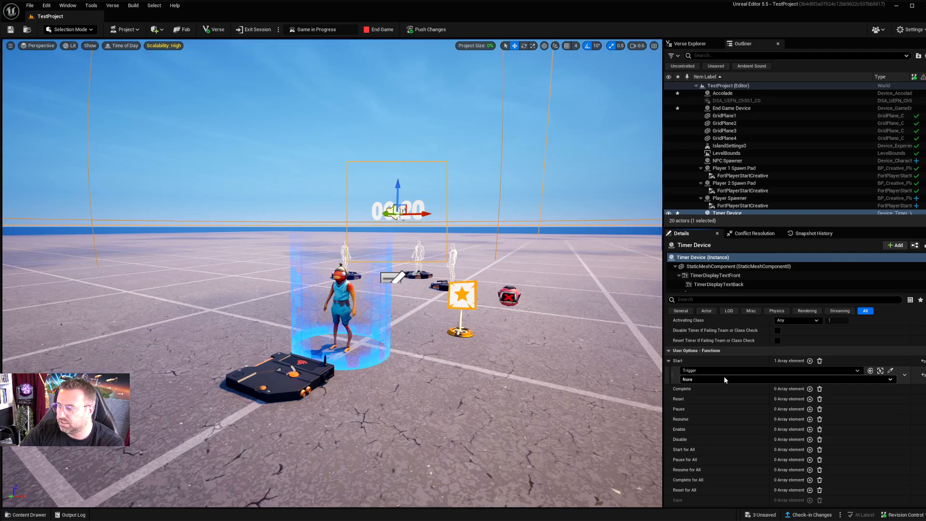
{"action": "left_click", "coordinate": [725, 379]}
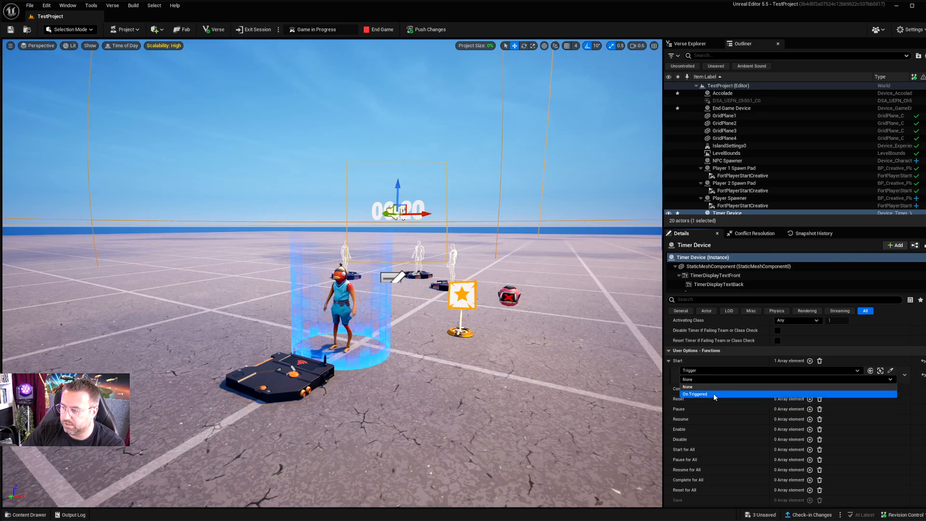
{"action": "left_click", "coordinate": [714, 393]}
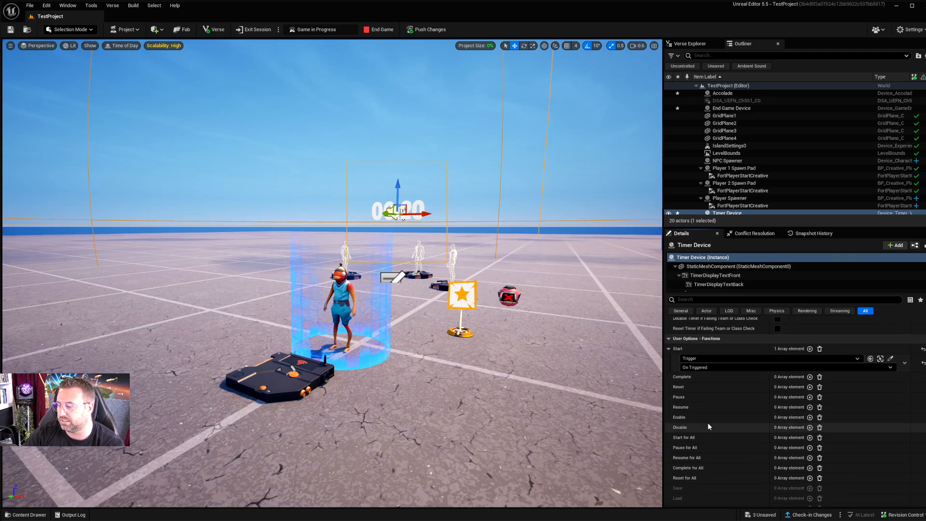
Step: Examine the Timer Device's remaining functions and its events, including On Success and On Failure
{"action": "scroll", "coordinate": [708, 422], "scroll_direction": "down", "scroll_amount": 2}
{"action": "scroll", "coordinate": [705, 415], "scroll_direction": "down", "scroll_amount": 3}
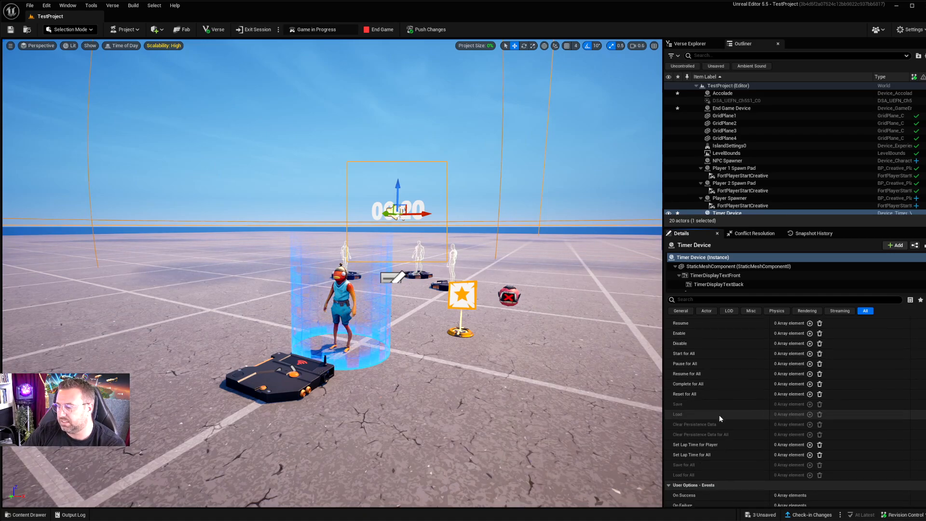
{"action": "scroll", "coordinate": [714, 379], "scroll_direction": "up", "scroll_amount": 3}
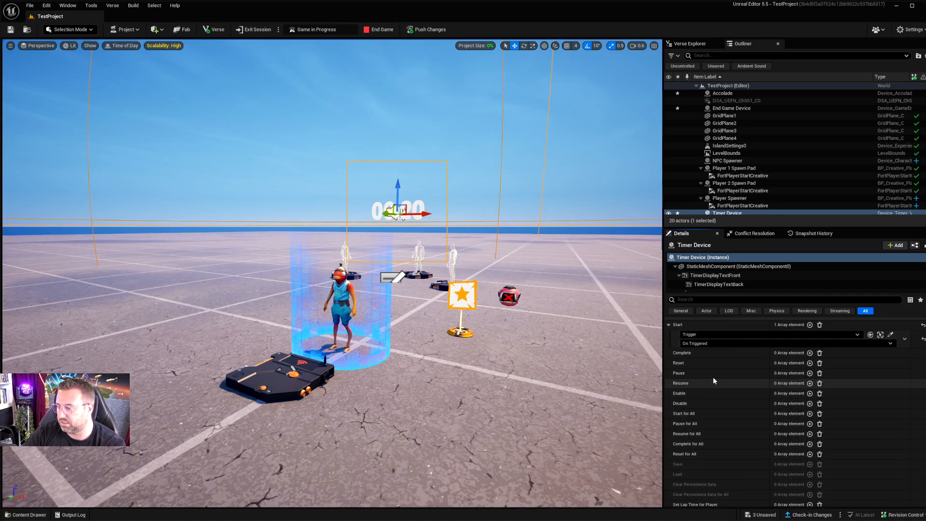
{"action": "scroll", "coordinate": [708, 427], "scroll_direction": "down", "scroll_amount": 1}
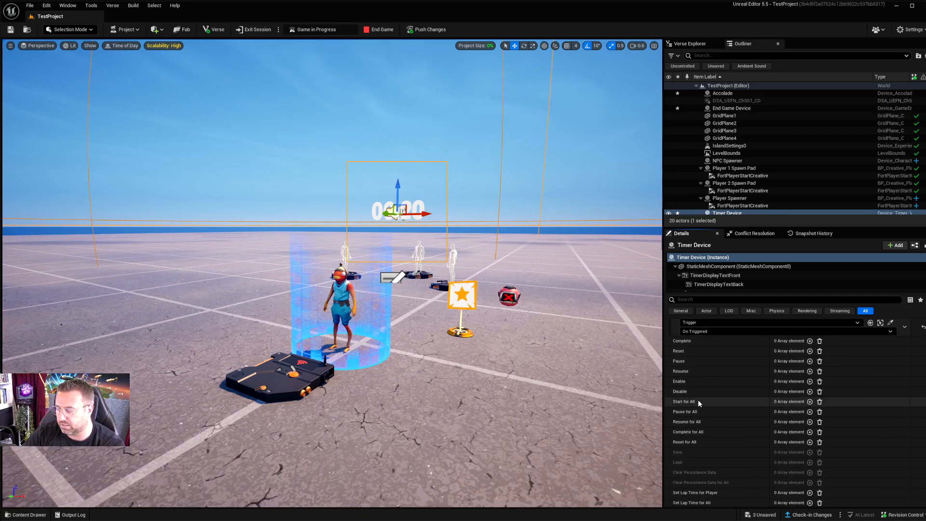
{"action": "scroll", "coordinate": [702, 415], "scroll_direction": "down", "scroll_amount": 1}
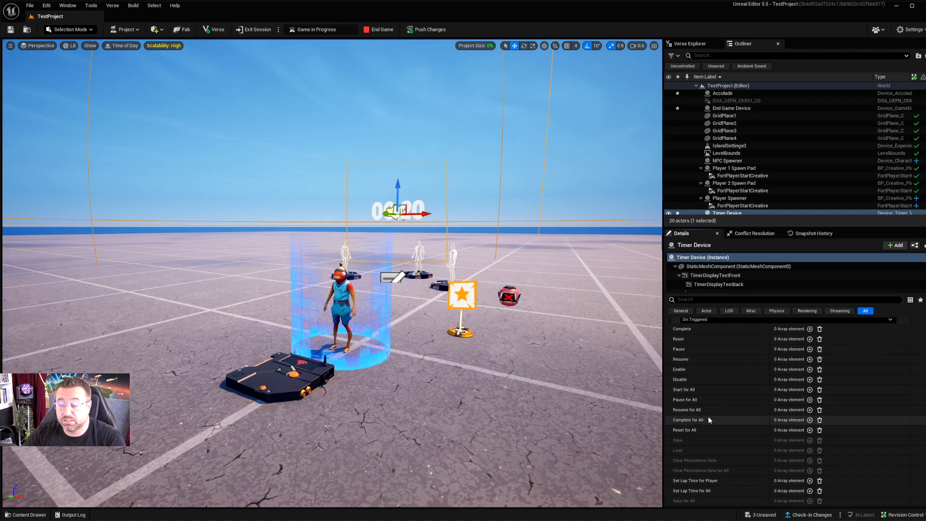
{"action": "scroll", "coordinate": [705, 429], "scroll_direction": "down", "scroll_amount": 3}
{"action": "scroll", "coordinate": [704, 434], "scroll_direction": "down", "scroll_amount": 6}
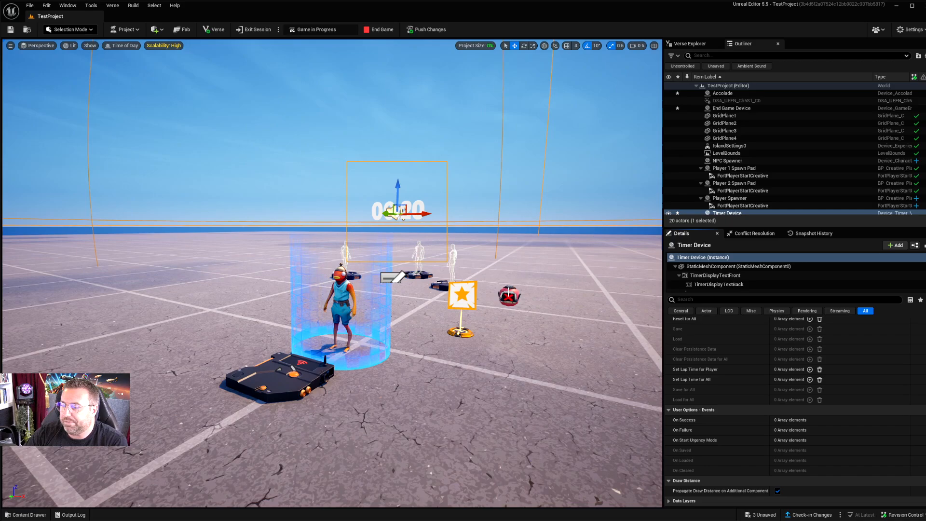
Step: Bind the End Game Device's Activate function to the Timer Device's On Success event
{"action": "left_click", "coordinate": [509, 295]}
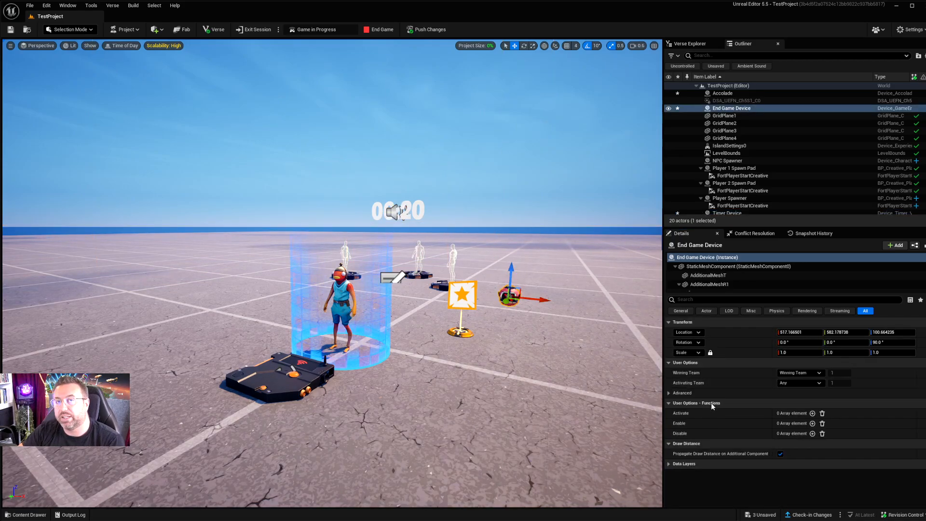
{"action": "left_click", "coordinate": [812, 414]}
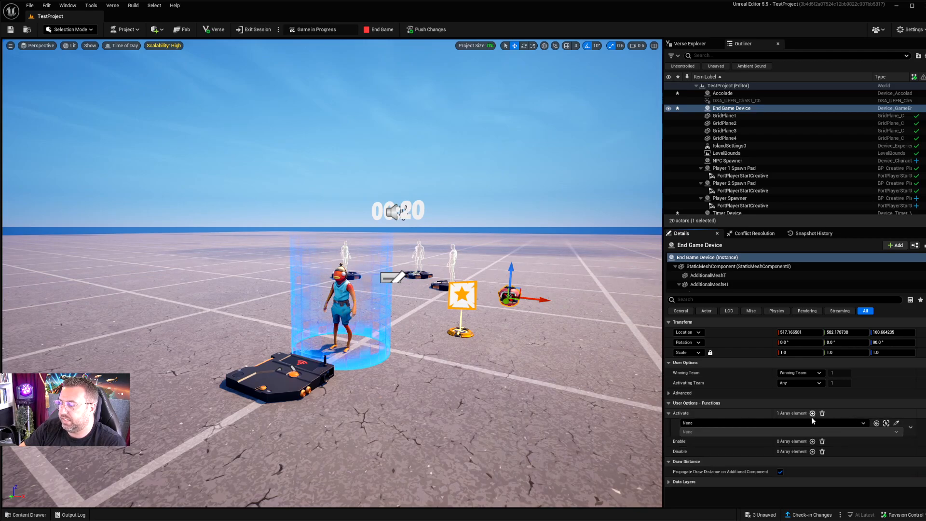
{"action": "left_click", "coordinate": [811, 418]}
{"action": "type", "text": "timer"}
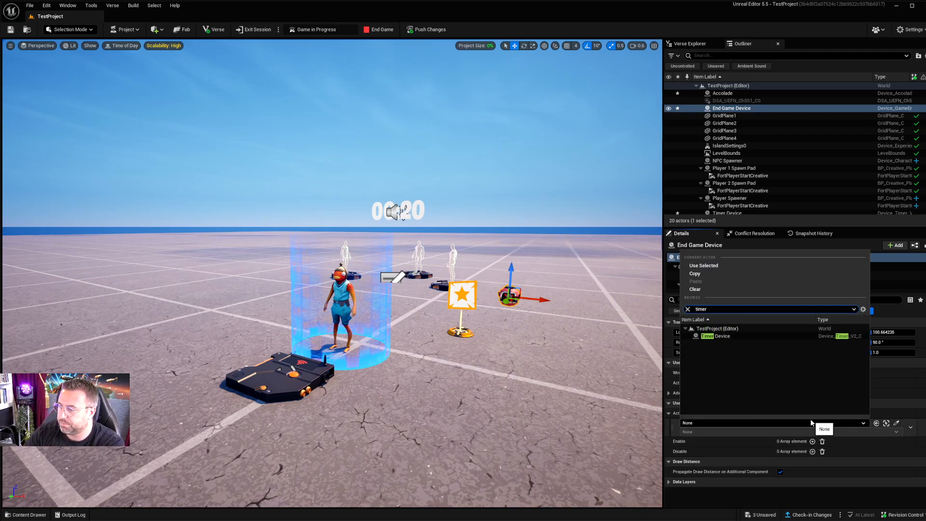
{"action": "left_click", "coordinate": [736, 336]}
{"action": "left_click", "coordinate": [703, 433]}
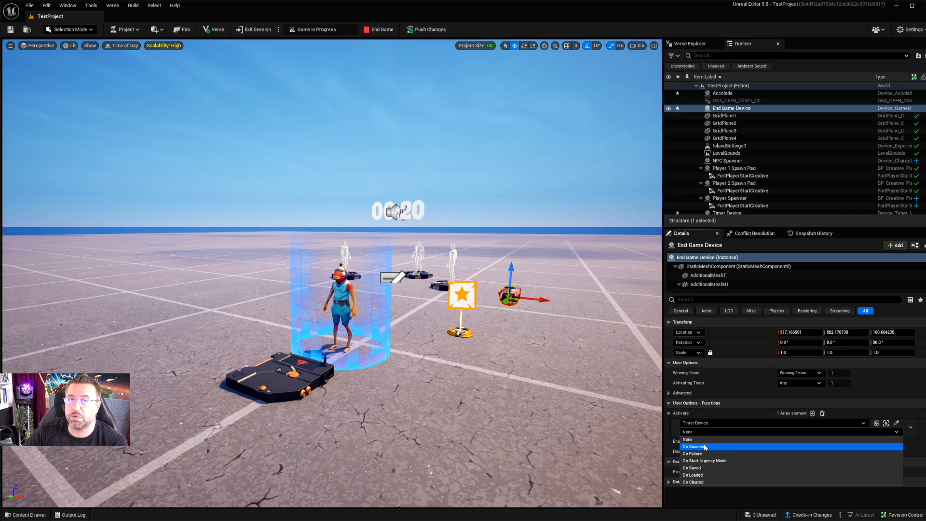
{"action": "left_click", "coordinate": [705, 447]}
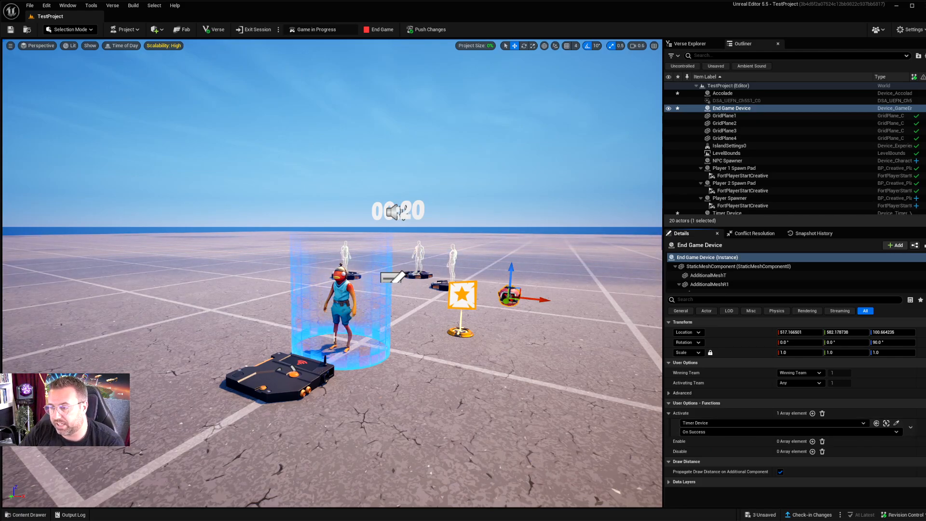
Step: Check the functions linked under the Trigger's On Triggered event, and select the Timer Device again
{"action": "left_click", "coordinate": [280, 388]}
{"action": "scroll", "coordinate": [820, 425], "scroll_direction": "down", "scroll_amount": 5}
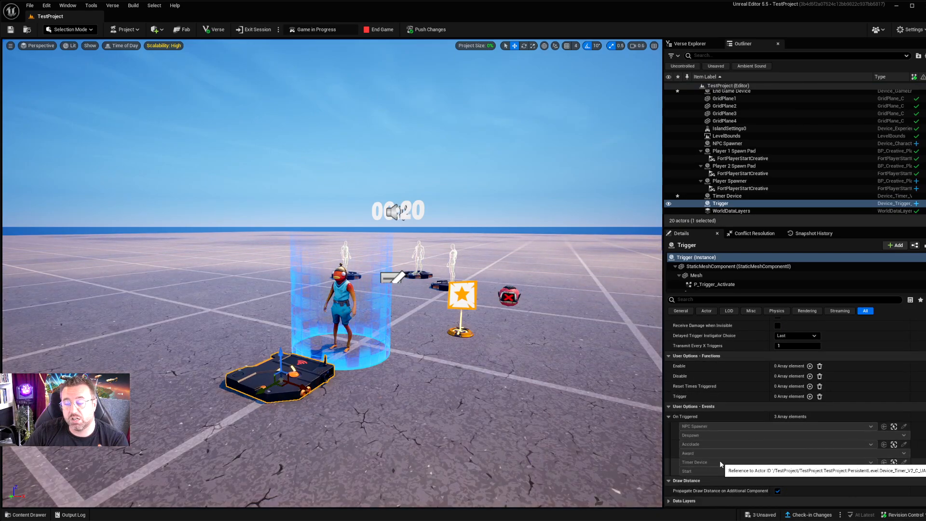
{"action": "left_click", "coordinate": [398, 212]}
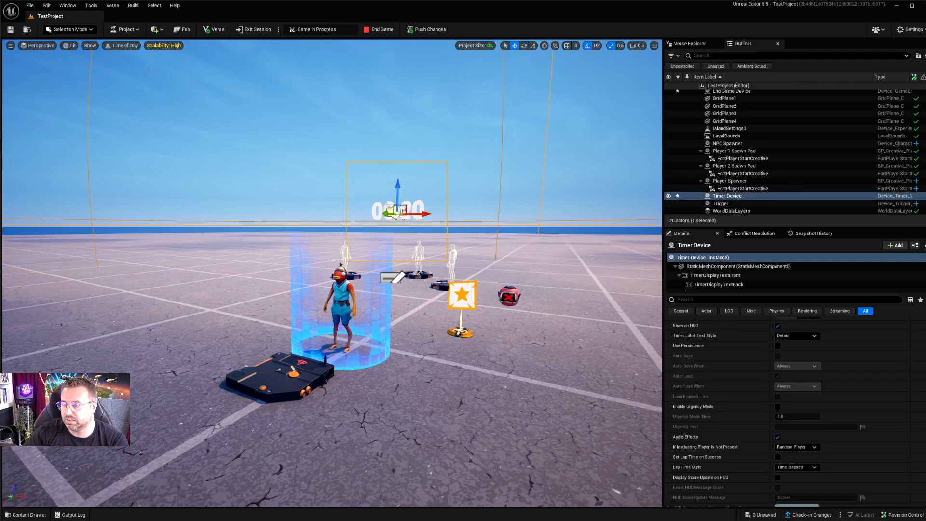
Step: Set the Timer Device's Duration to 10.0 and check the function linked under its On Success event
{"action": "scroll", "coordinate": [704, 400], "scroll_direction": "up", "scroll_amount": 10}
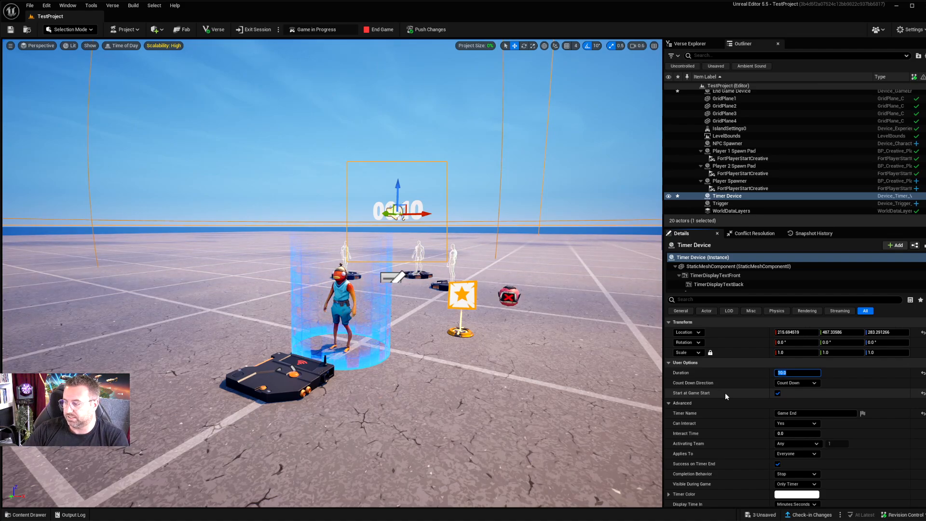
{"action": "scroll", "coordinate": [721, 393], "scroll_direction": "down", "scroll_amount": 5}
{"action": "scroll", "coordinate": [721, 400], "scroll_direction": "down", "scroll_amount": 10}
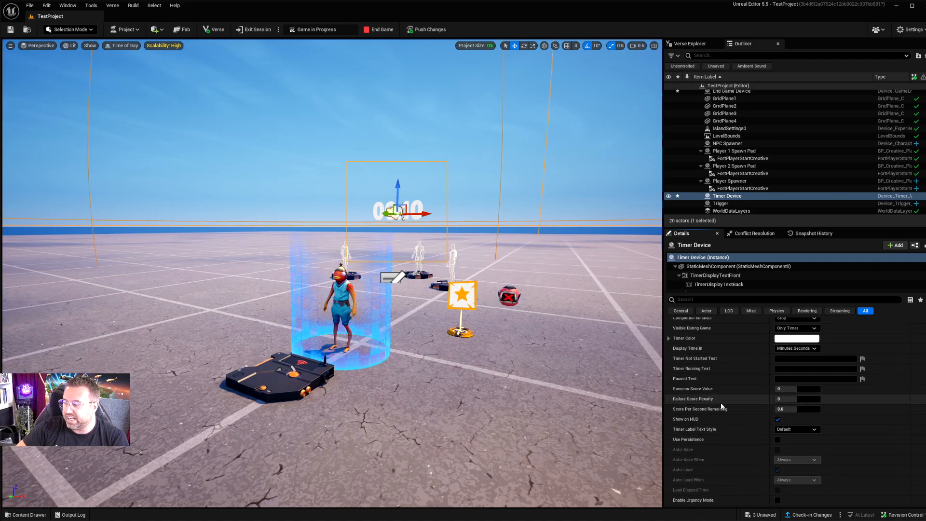
{"action": "scroll", "coordinate": [722, 427], "scroll_direction": "down", "scroll_amount": 2}
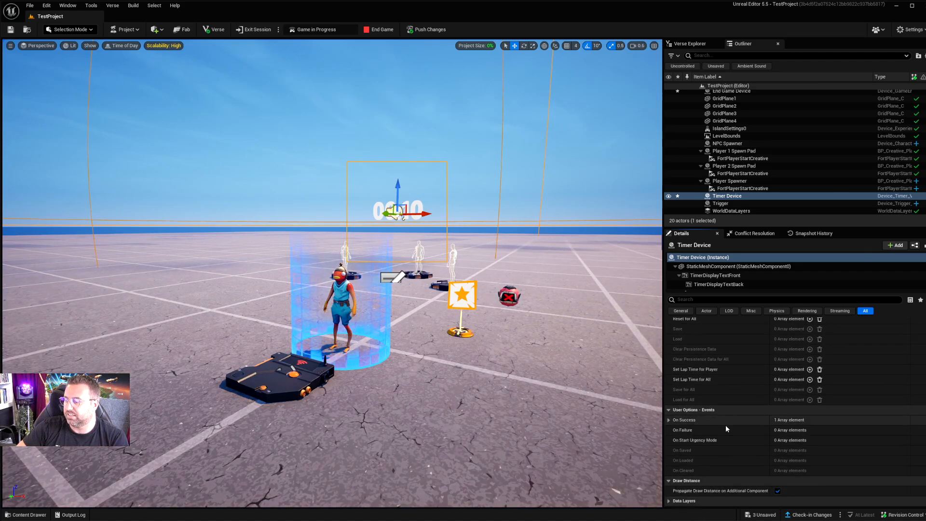
{"action": "left_click", "coordinate": [669, 420]}
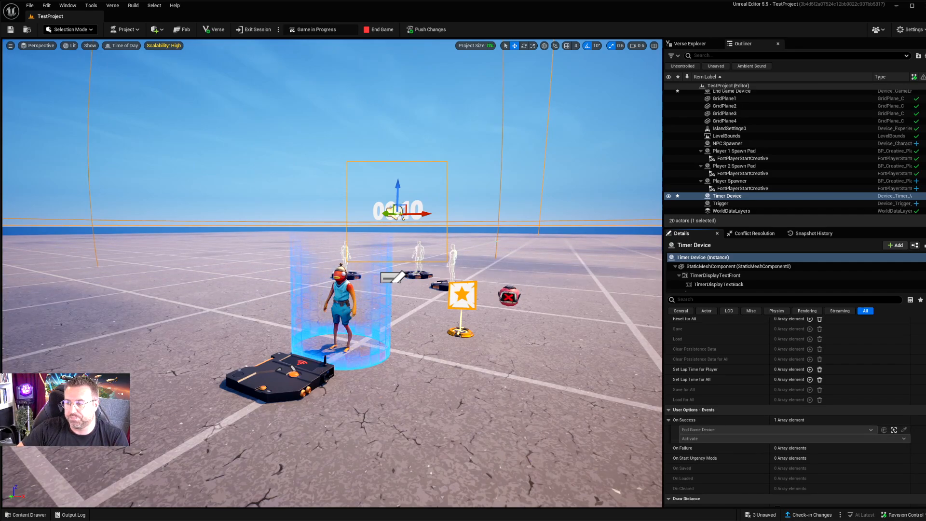
Step: Save all unsaved assets and restart the game session with the pushed changes
{"action": "left_click", "coordinate": [761, 515]}
{"action": "left_click", "coordinate": [568, 349]}
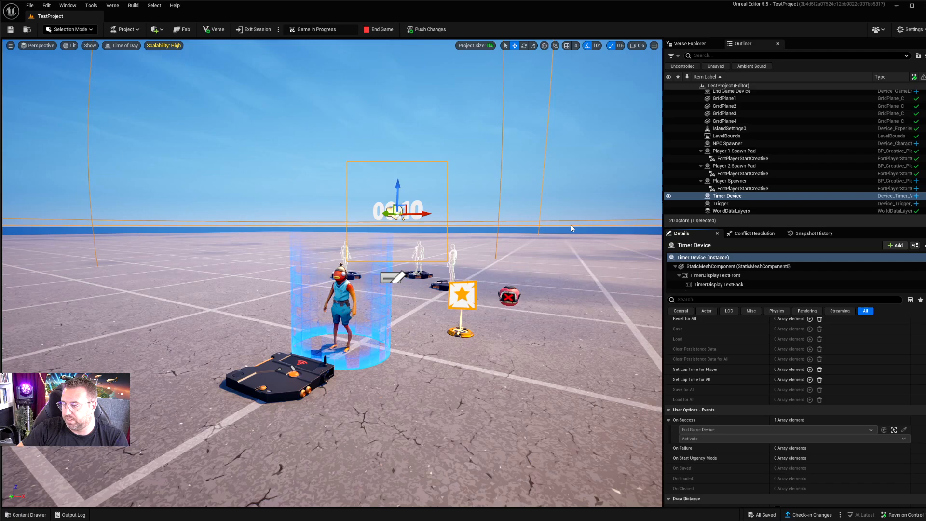
{"action": "left_click", "coordinate": [428, 30]}
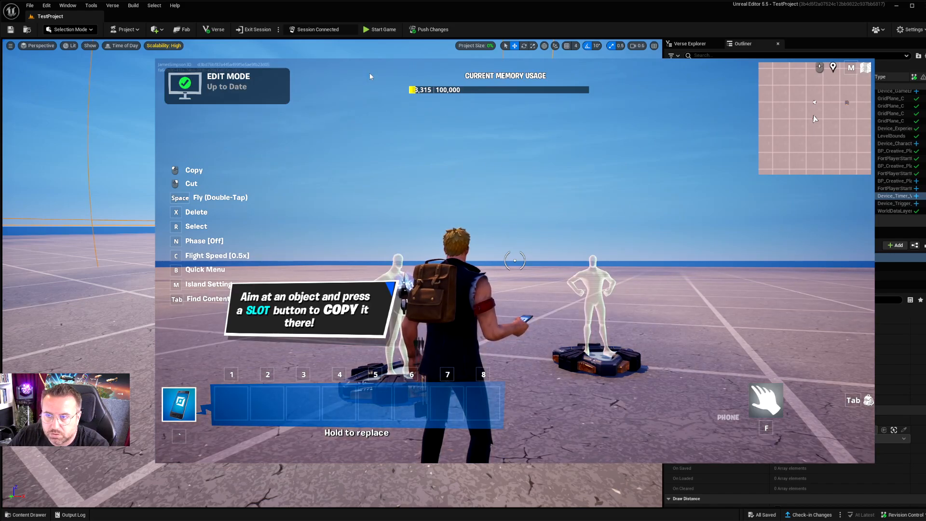
{"action": "left_click", "coordinate": [384, 30]}
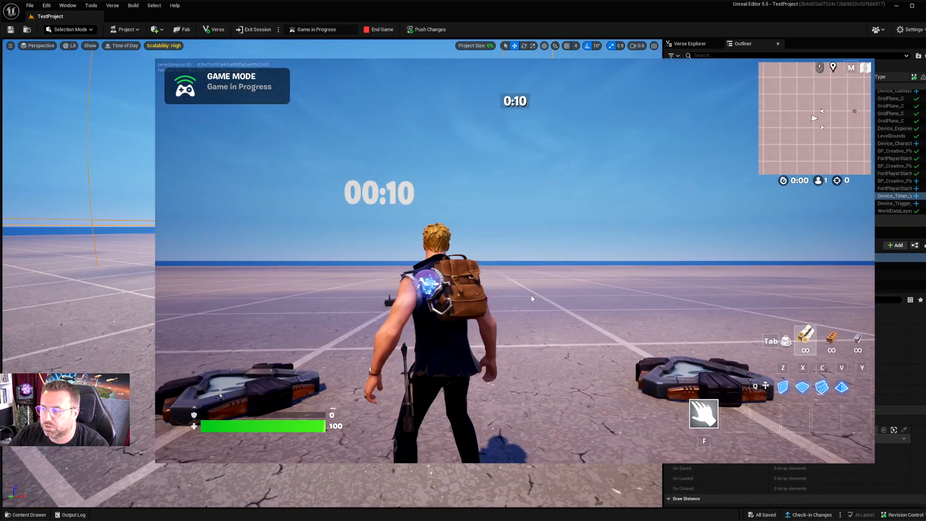
Step: Playtest the island by running toward the NPC and Trigger while the countdown runs out
{"action": "left_click", "coordinate": [561, 190]}
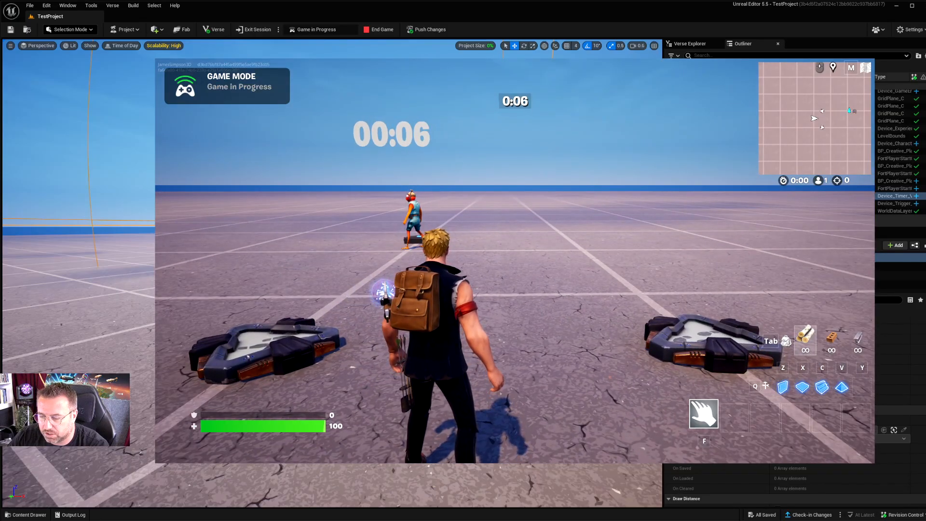
{"action": "key", "text": "w"}
{"action": "key", "text": "d"}
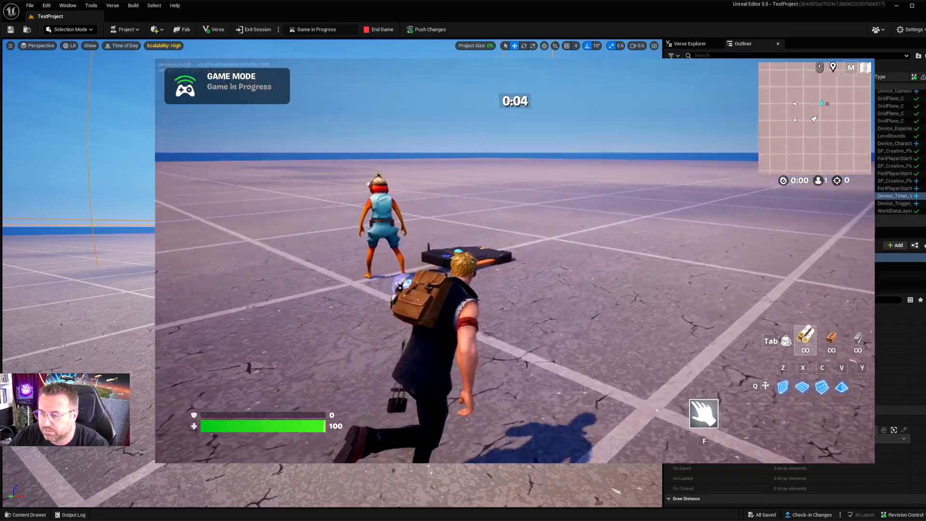
{"action": "key", "text": "d"}
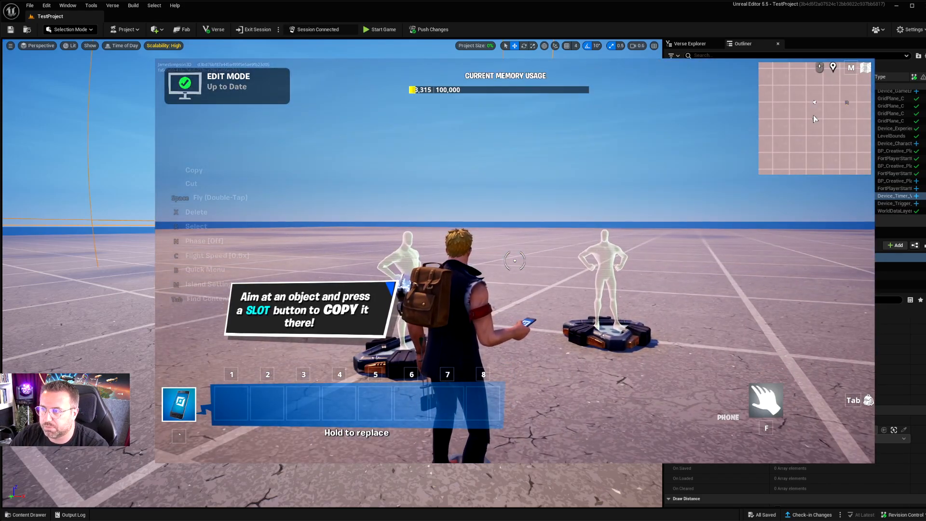
Step: Switch back to the Unreal Editor and disable Start at Game Start on the Timer Device
{"action": "key", "text": "alt+Tab"}
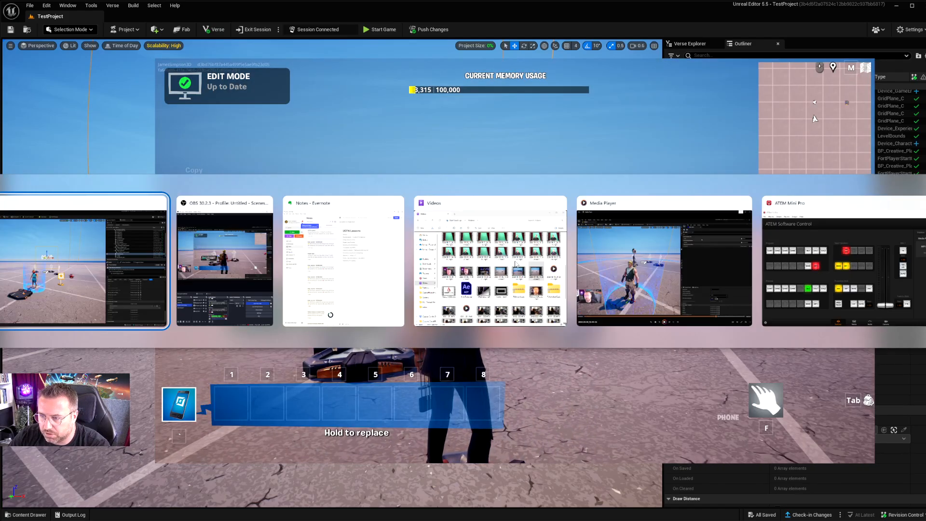
{"action": "left_click", "coordinate": [463, 141]}
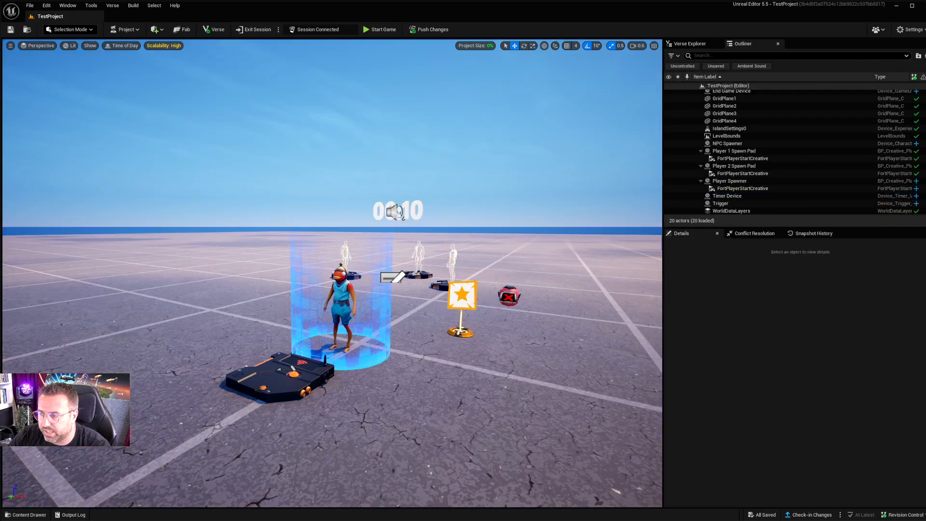
{"action": "left_click", "coordinate": [418, 205]}
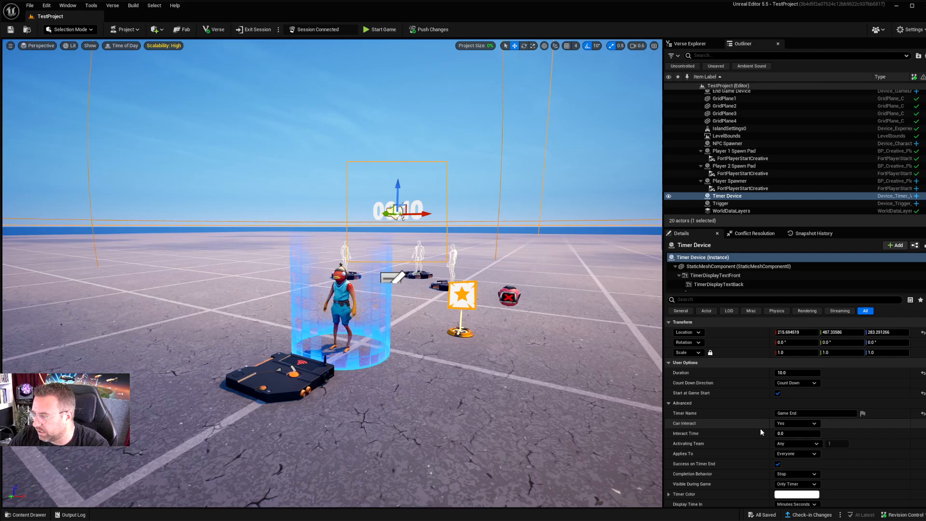
{"action": "left_click", "coordinate": [777, 394]}
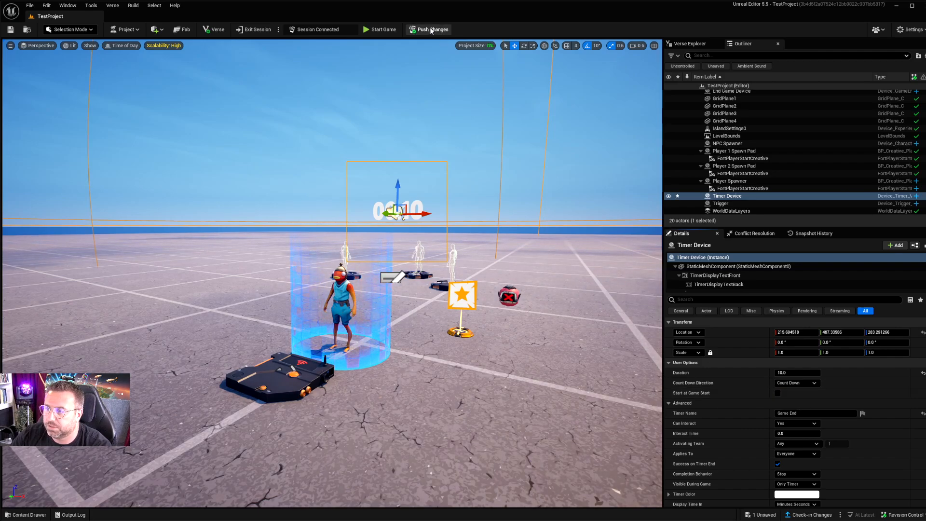
Step: Save the Timer Device change, push it to the session and enter the running game
{"action": "left_click", "coordinate": [9, 30]}
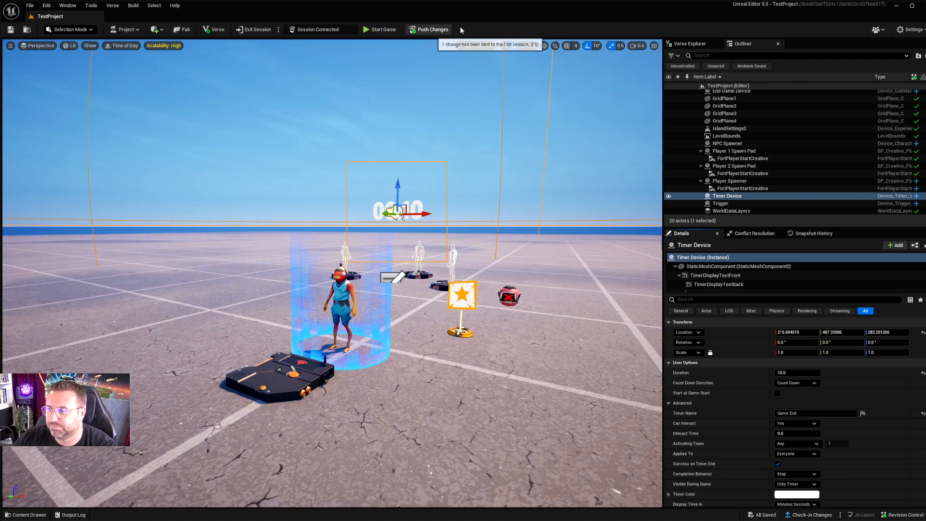
{"action": "left_click", "coordinate": [424, 31]}
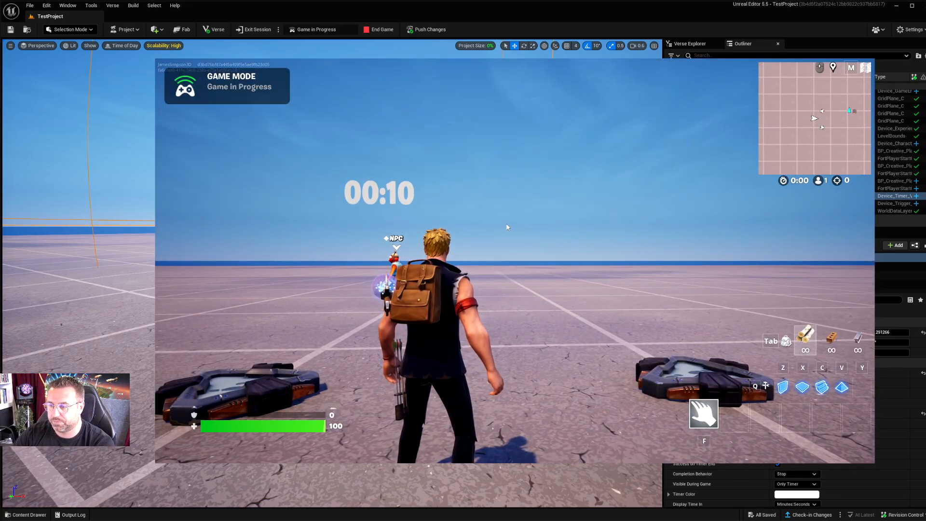
{"action": "left_click", "coordinate": [519, 221]}
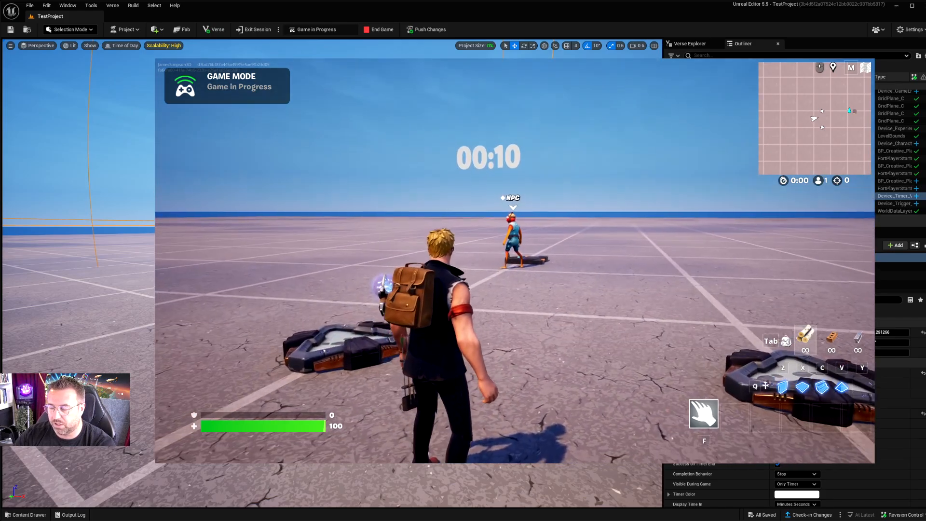
Step: Playtest the Trigger by running around the NPC and onto the pad to start the game-ending timer
{"action": "key", "text": "w"}
{"action": "key", "text": "d"}
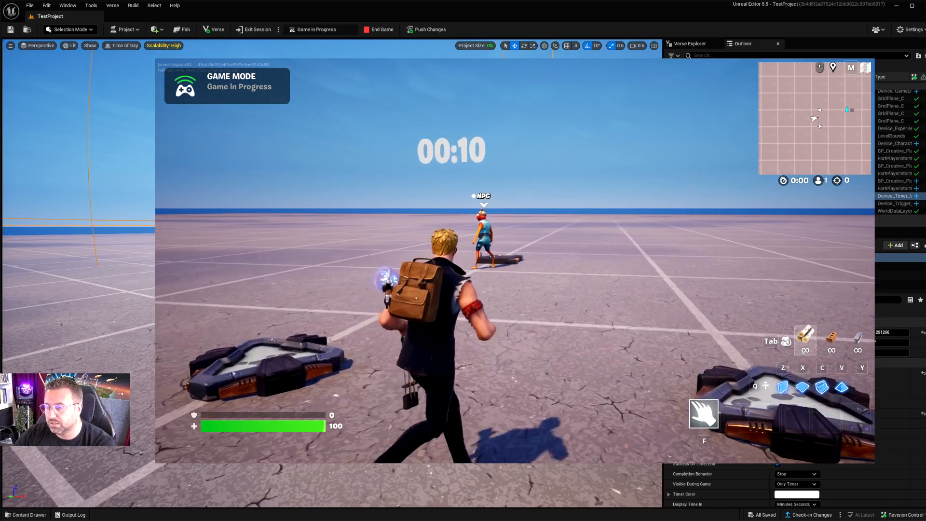
{"action": "key", "text": "w"}
{"action": "key", "text": "d"}
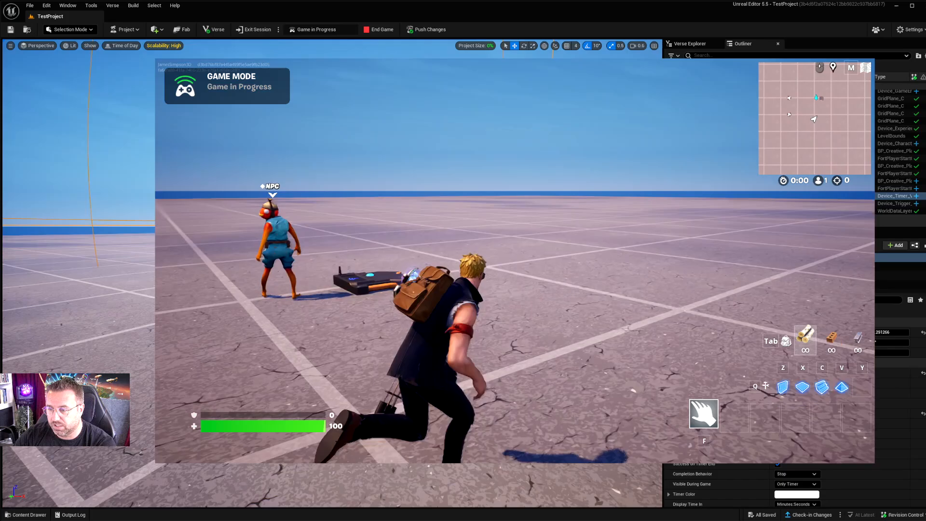
{"action": "key", "text": "d"}
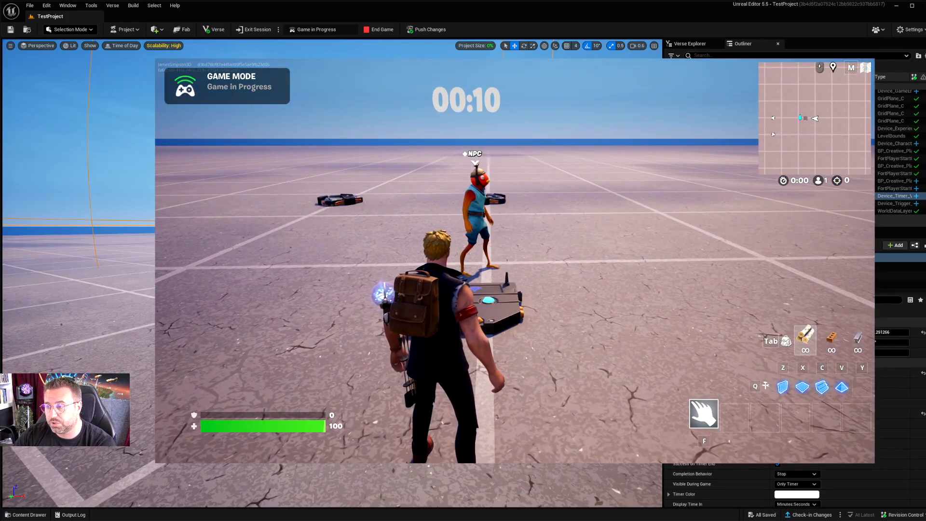
{"action": "key", "text": "w"}
{"action": "key", "text": "w"}
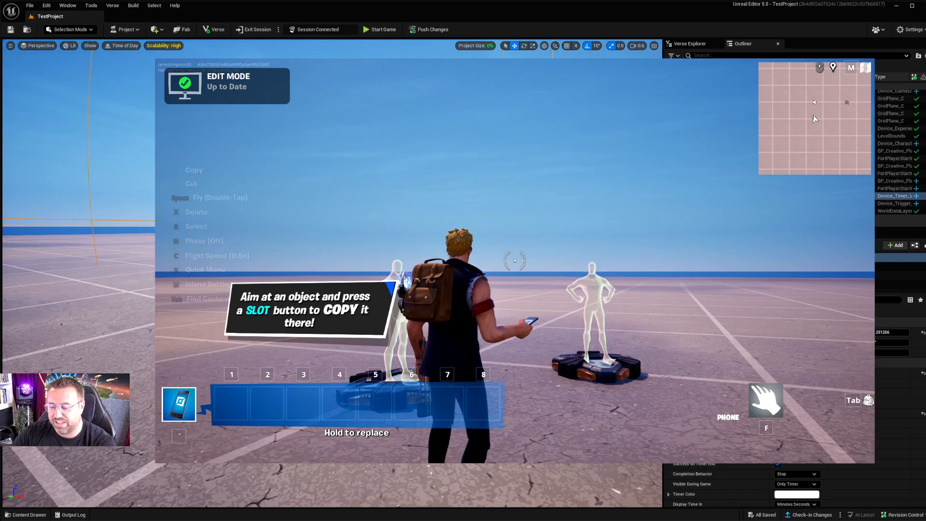
Step: Switch from the game session back to the Unreal Editor and view the placed devices
{"action": "key", "text": "Tab"}
{"action": "key", "text": "Tab"}
{"action": "key", "text": "alt+Tab"}
{"action": "left_click", "coordinate": [215, 204]}
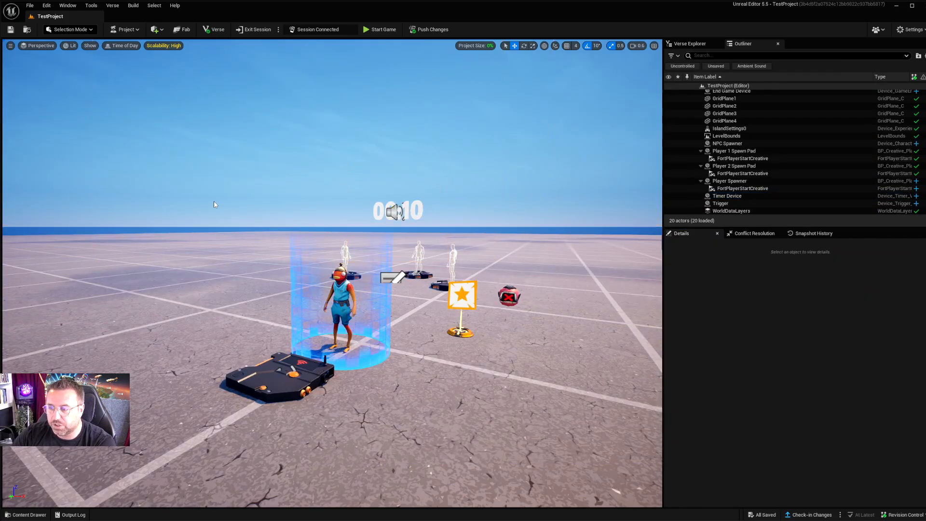
{"action": "mouse_move", "coordinate": [190, 371]}
{"action": "right_mouse_down"}
{"action": "mouse_move", "coordinate": [212, 369]}
{"action": "mouse_move", "coordinate": [201, 370]}
{"action": "right_mouse_up"}
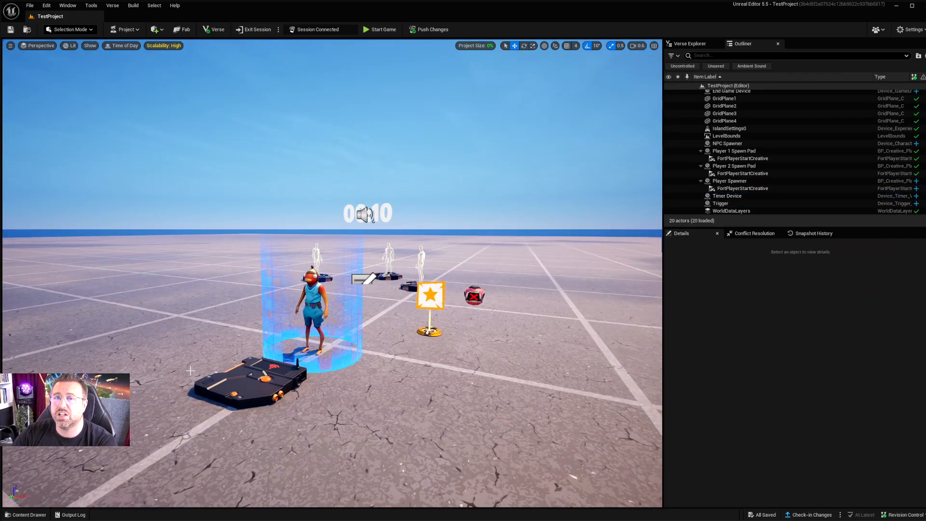